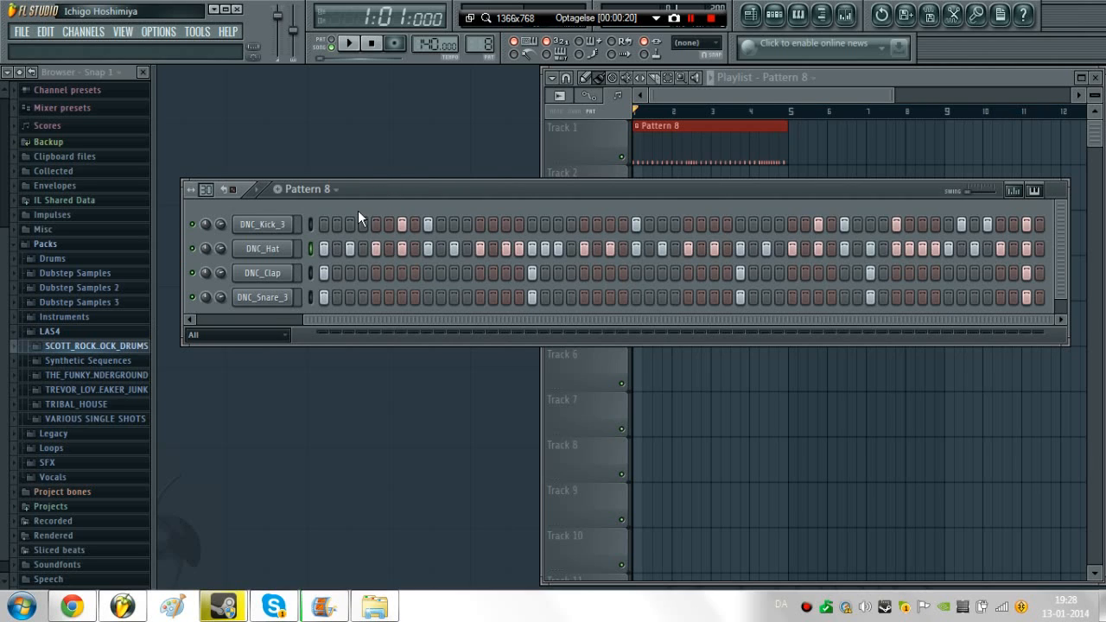
- Play back the existing Pattern 8 drum beat once and stop it
{"action": "key", "text": "space"}
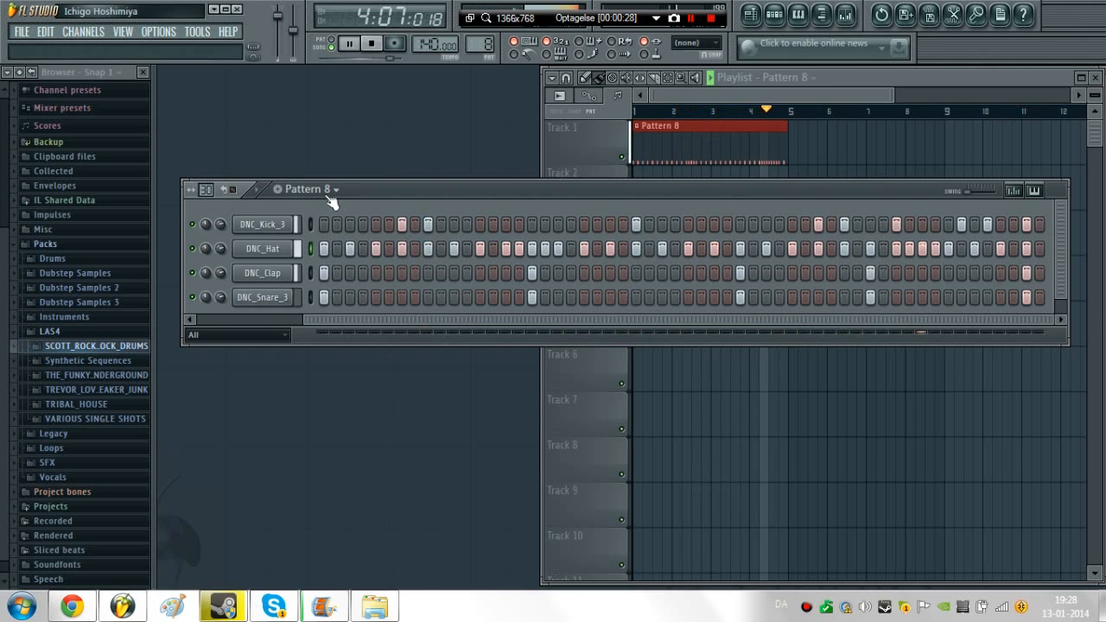
{"action": "key", "text": "space"}
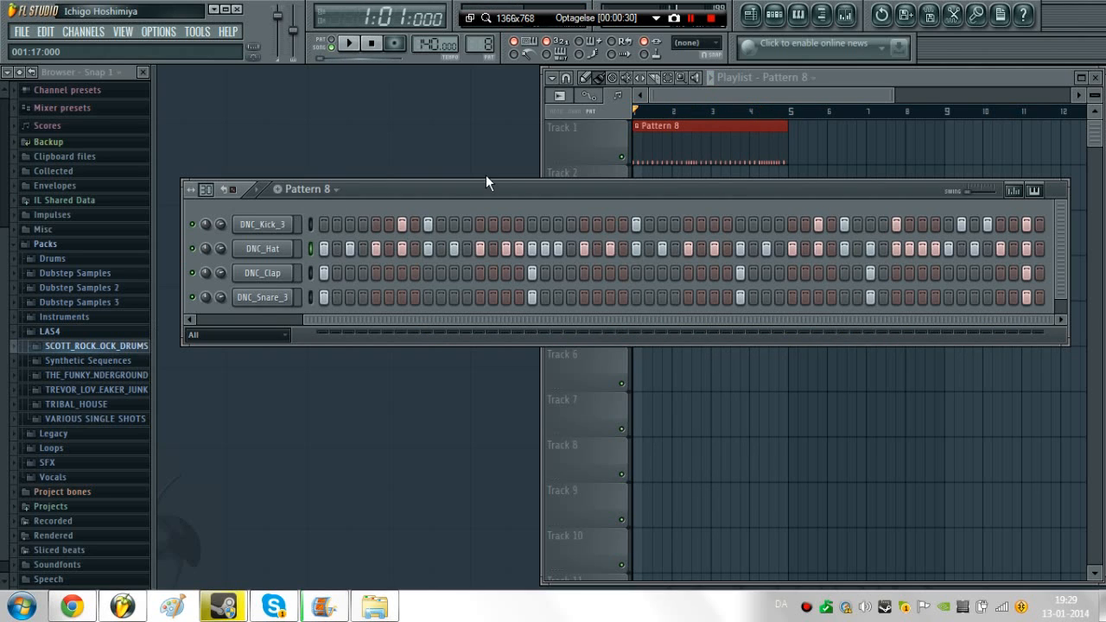
- Switch to the empty Pattern 1 and name it "violin"
{"action": "left_click", "coordinate": [279, 189]}
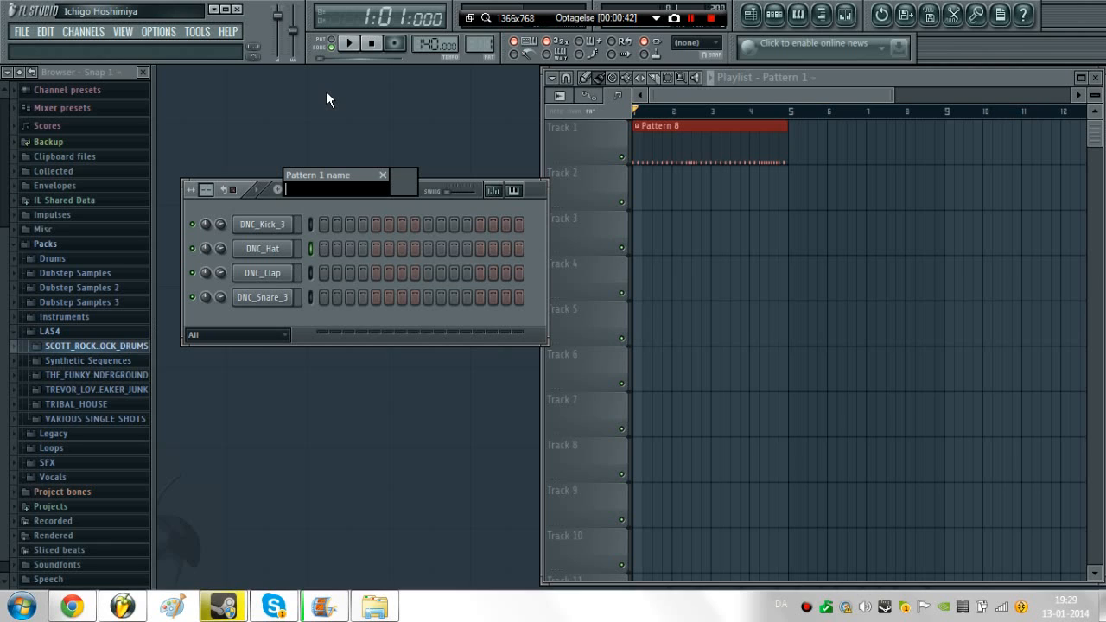
{"action": "type", "text": "violin"}
{"action": "key", "text": "Return"}
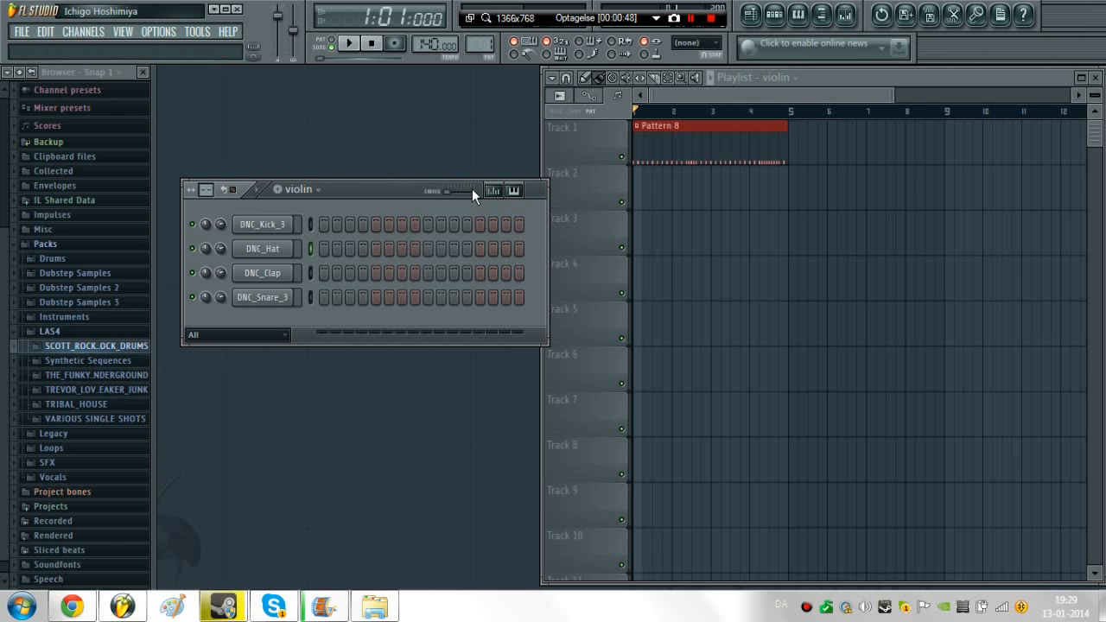
- Reposition the channel rack above its current place and add a Sytrus synthesizer channel to it
{"action": "left_click_drag", "start_coordinate": [381, 189], "coordinate": [338, 90]}
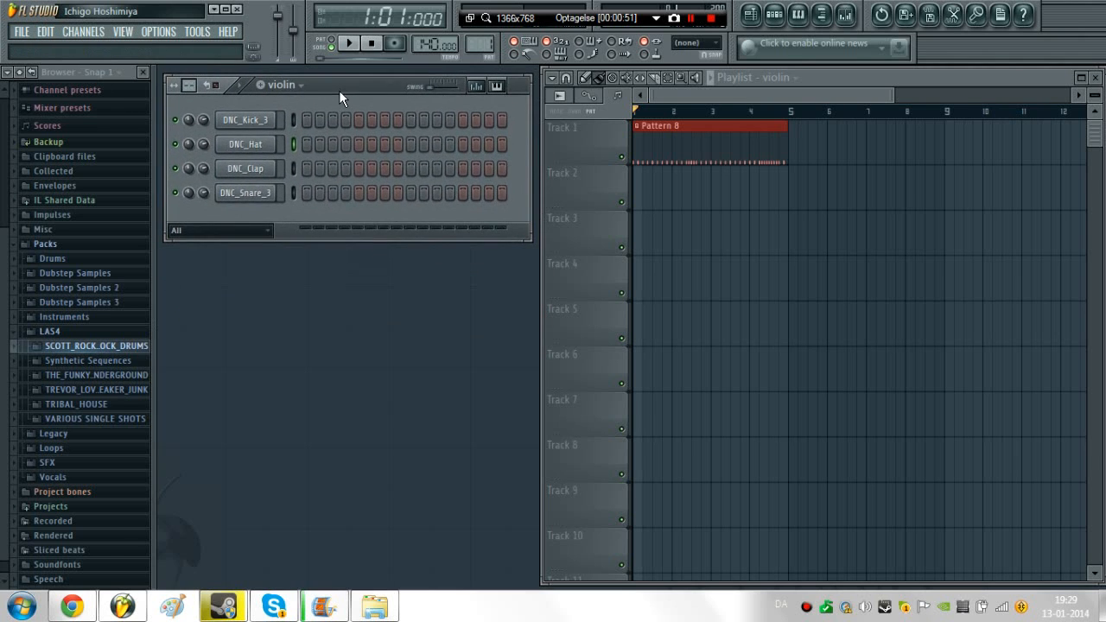
{"action": "left_click", "coordinate": [84, 32]}
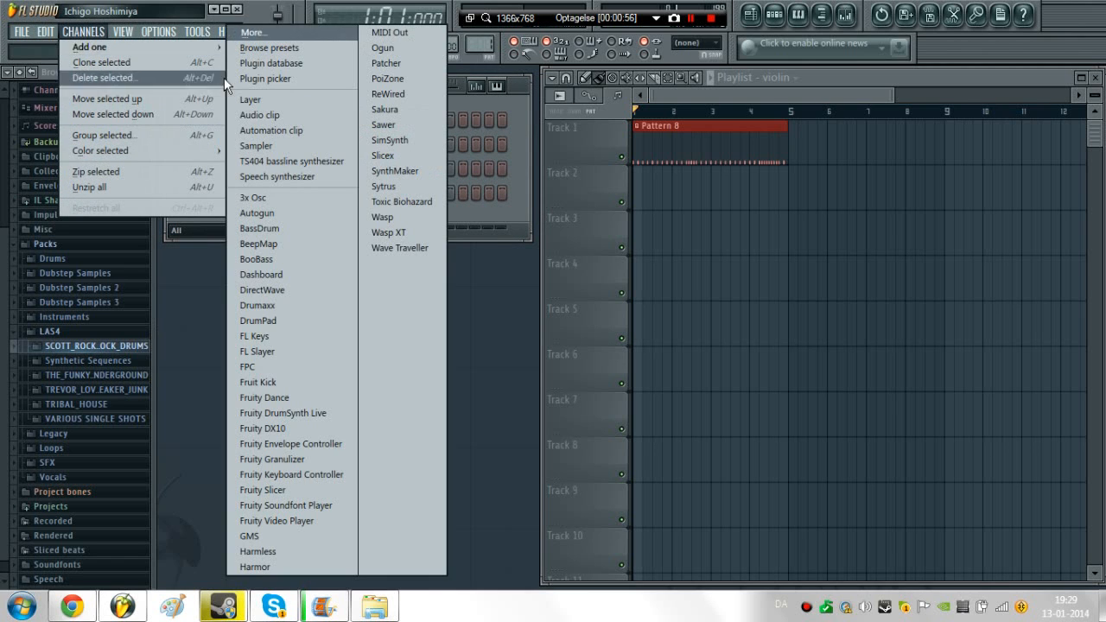
{"action": "left_click", "coordinate": [419, 186]}
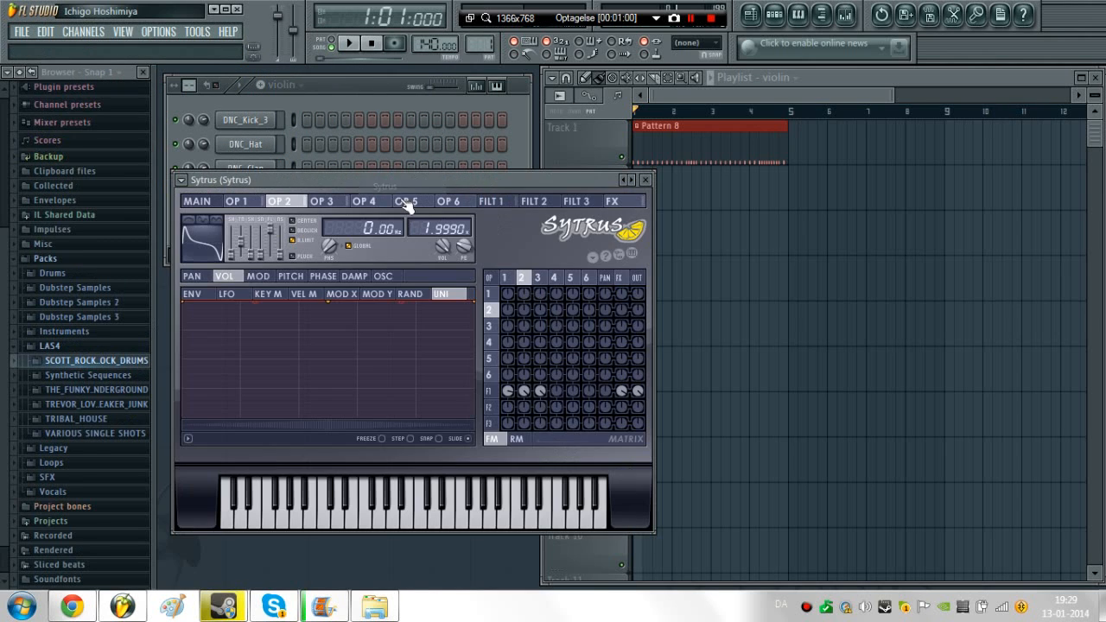
- Audition the Sytrus sound by playing runs of notes across the fourth and fifth octaves
{"action": "key", "text": "z"}
{"action": "key", "text": "c"}
{"action": "key", "text": "b"}
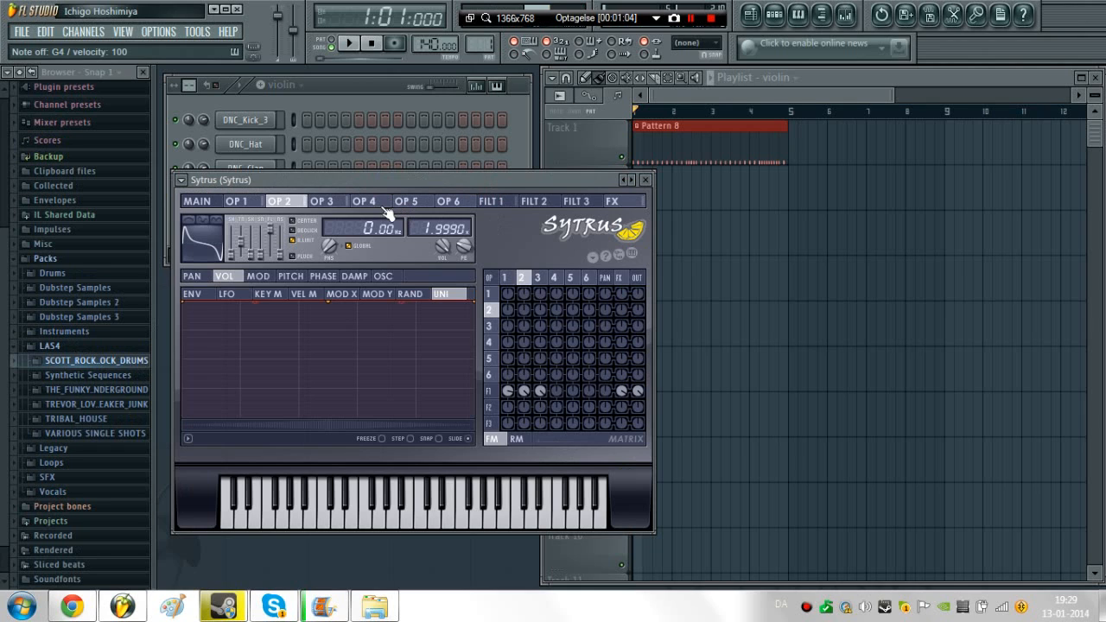
{"action": "key", "text": "b"}
{"action": "key", "text": "m"}
{"action": "key", "text": "period"}
{"action": "key", "text": "e"}
{"action": "key", "text": "t"}
{"action": "key", "text": "comma"}
{"action": "key", "text": "b"}
{"action": "key", "text": "comma"}
{"action": "key", "text": "b"}
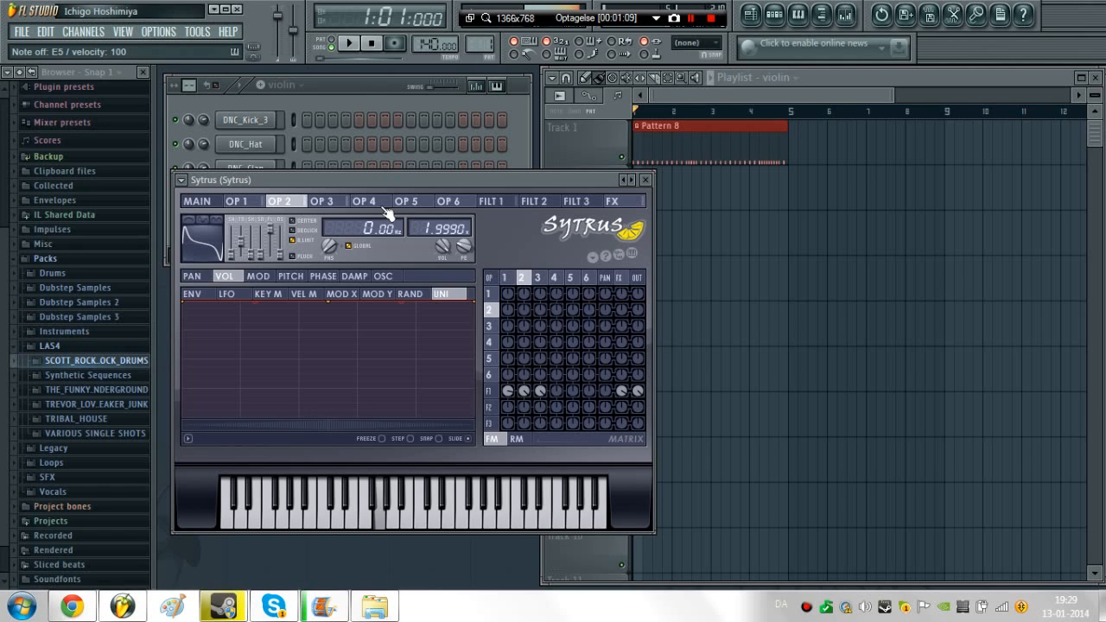
{"action": "key", "text": "comma"}
{"action": "key", "text": "b"}
{"action": "key", "text": "comma"}
{"action": "key", "text": "e"}
{"action": "key", "text": "b"}
{"action": "key", "text": "m"}
{"action": "key", "text": "period"}
{"action": "key", "text": "m"}
{"action": "key", "text": "period"}
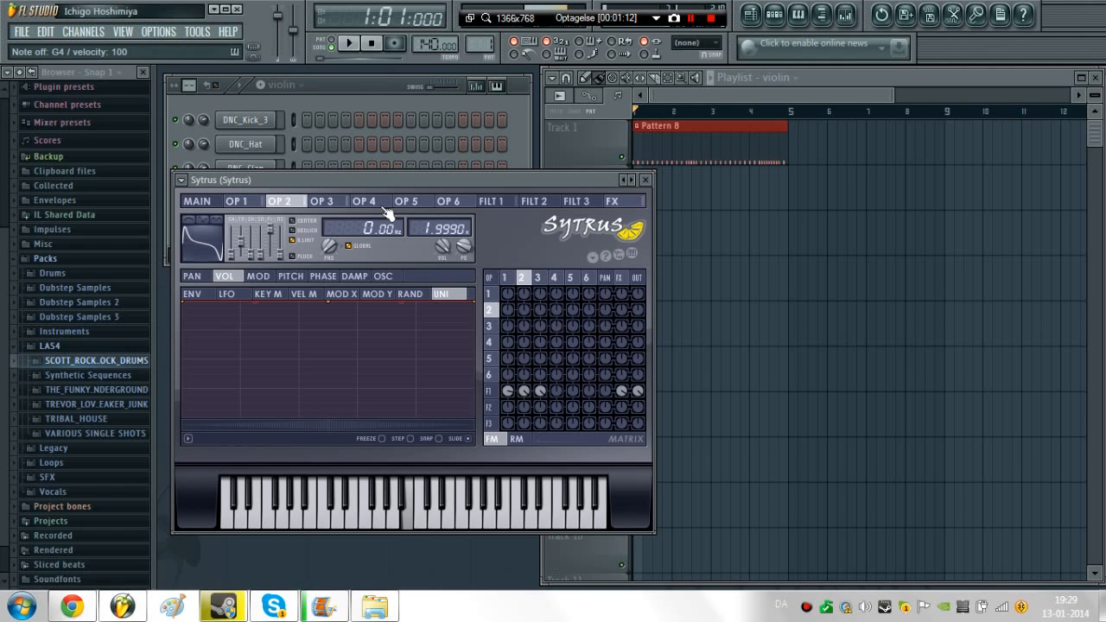
{"action": "key", "text": "period"}
{"action": "key", "text": "m"}
{"action": "key", "text": "b"}
{"action": "key", "text": "comma"}
{"action": "key", "text": "e"}
{"action": "key", "text": "comma"}
{"action": "key", "text": "n"}
{"action": "key", "text": "comma"}
{"action": "key", "text": "e"}
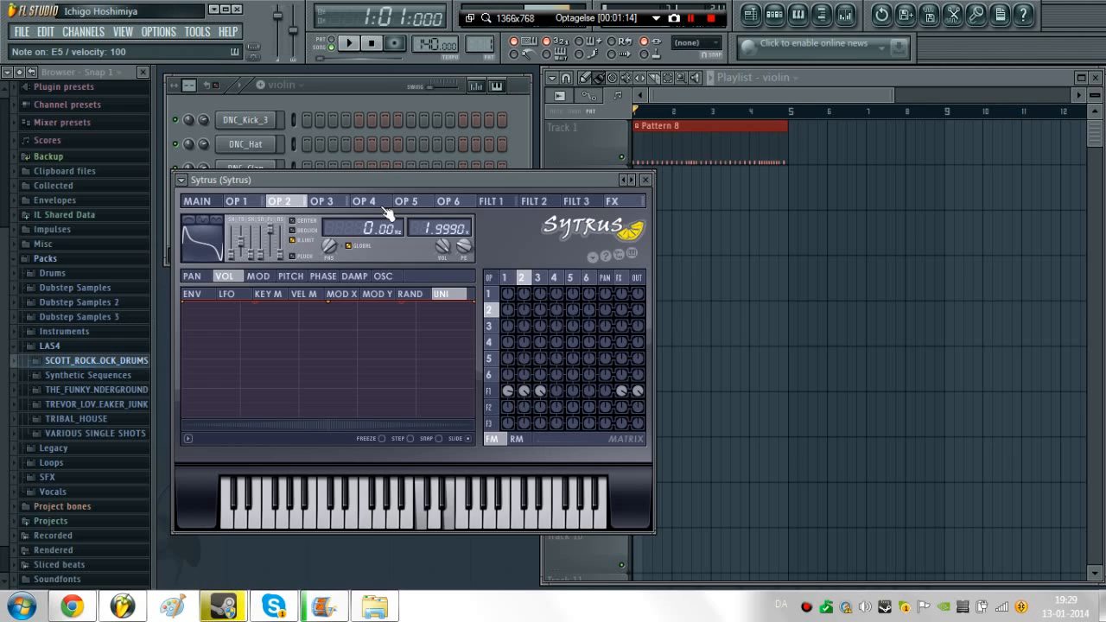
{"action": "key", "text": "n"}
{"action": "key", "text": "e"}
{"action": "key", "text": "comma"}
{"action": "key", "text": "n"}
{"action": "key", "text": "v"}
{"action": "key", "text": "n"}
{"action": "key", "text": "comma"}
{"action": "key", "text": "n"}
{"action": "key", "text": "comma"}
{"action": "key", "text": "v"}
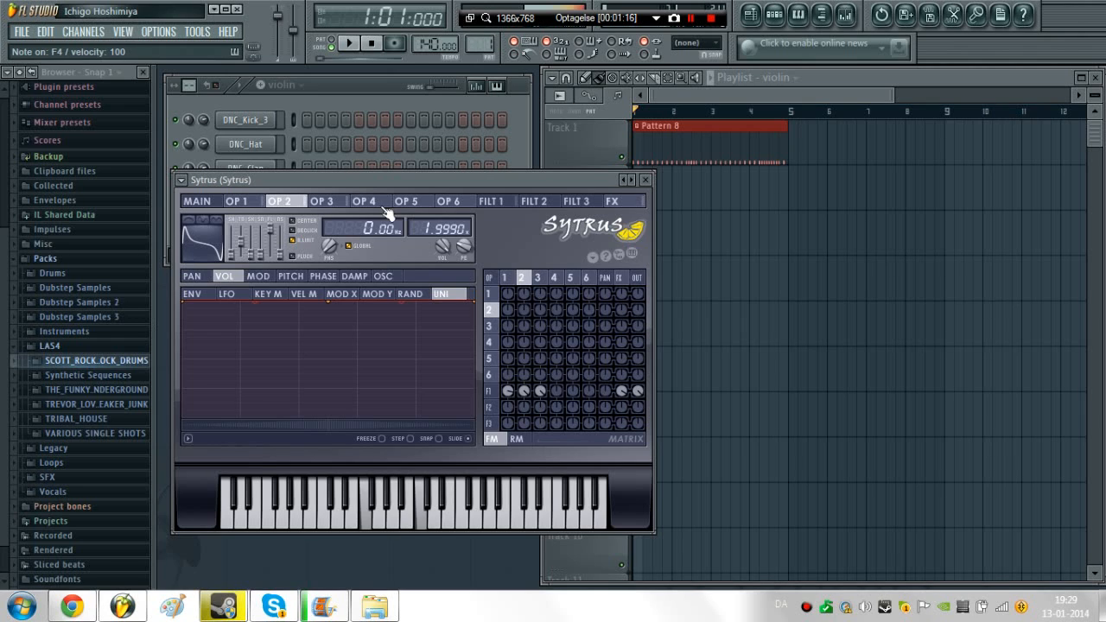
{"action": "key", "text": "comma"}
{"action": "key", "text": "v"}
{"action": "key", "text": "n"}
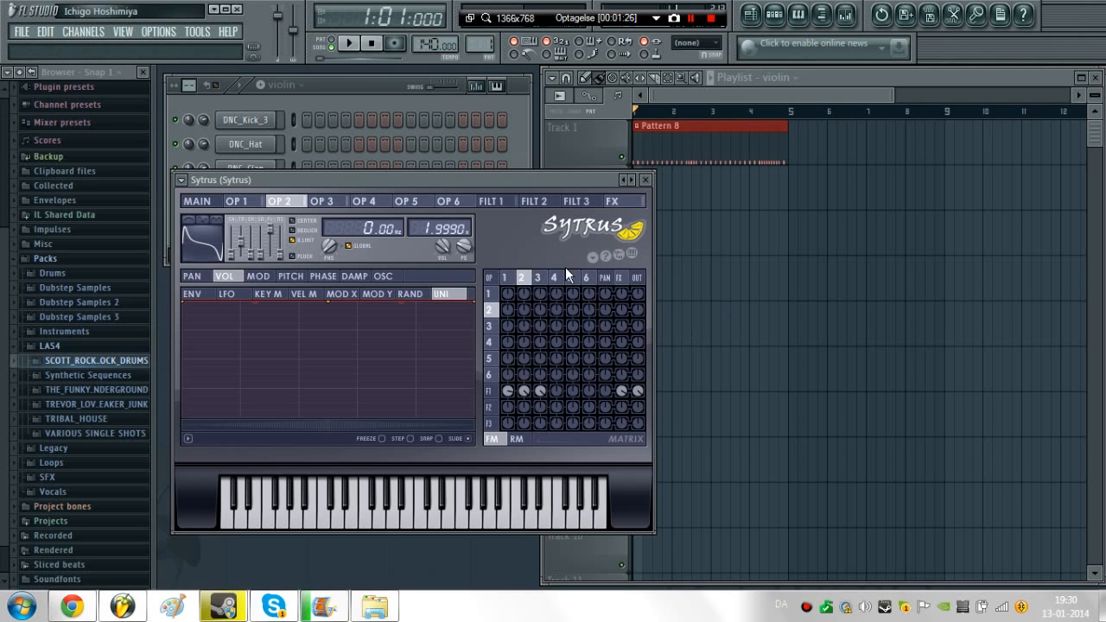
{"action": "left_click", "coordinate": [354, 490]}
{"action": "left_click", "coordinate": [353, 490]}
{"action": "left_click", "coordinate": [349, 491]}
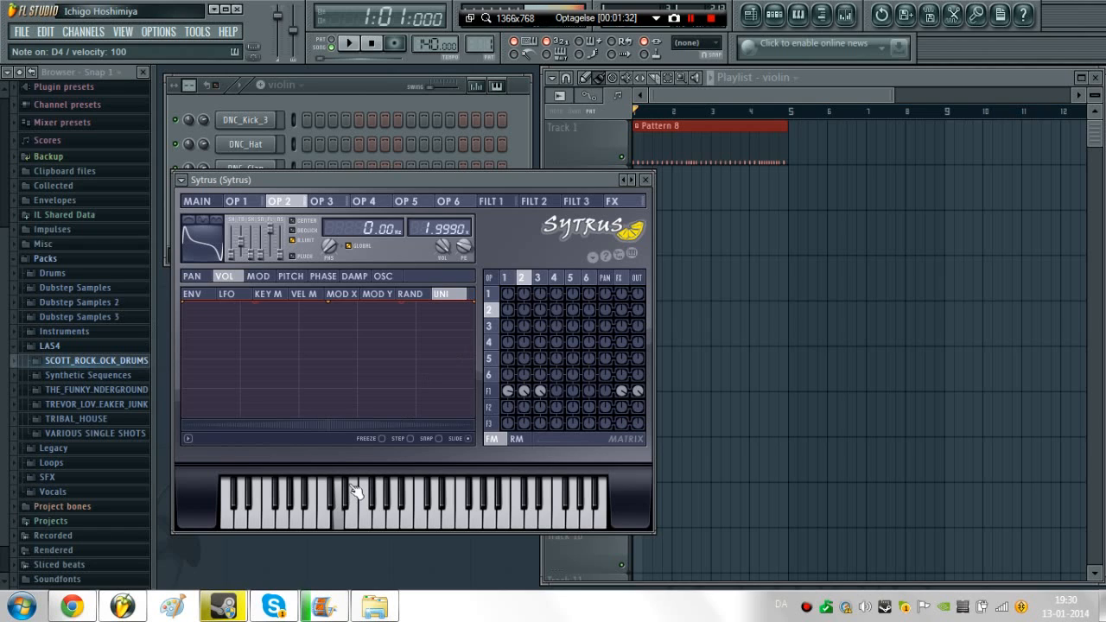
{"action": "key", "text": "b"}
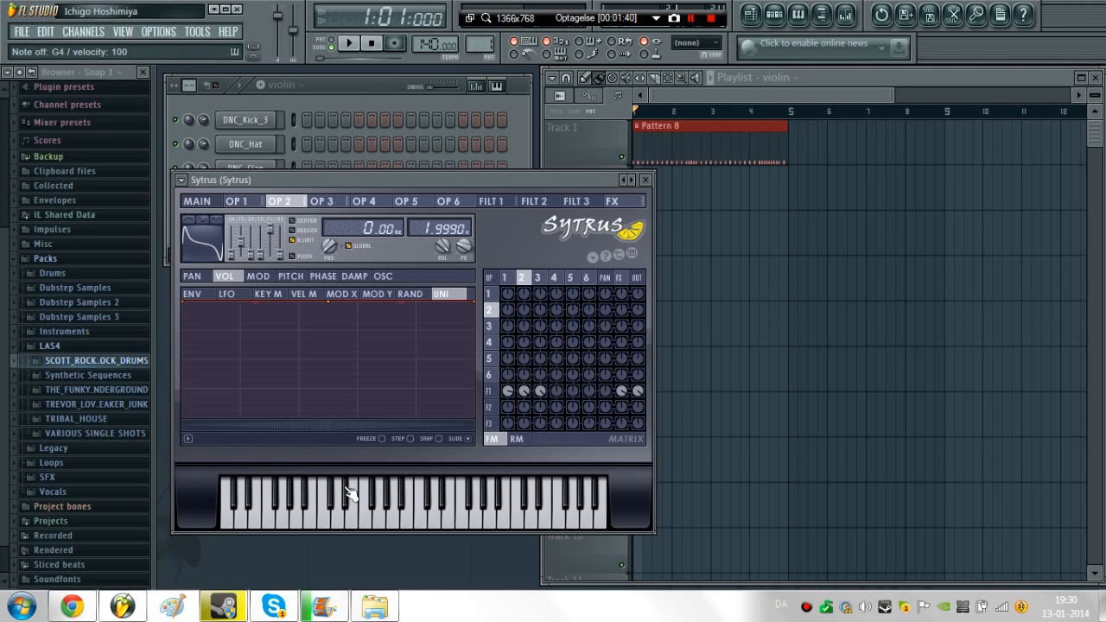
{"action": "left_click", "coordinate": [350, 491]}
- Close the Sytrus plugin window and open the Sytrus channel's piano roll
{"action": "left_click", "coordinate": [641, 178]}
{"action": "left_click", "coordinate": [251, 217]}
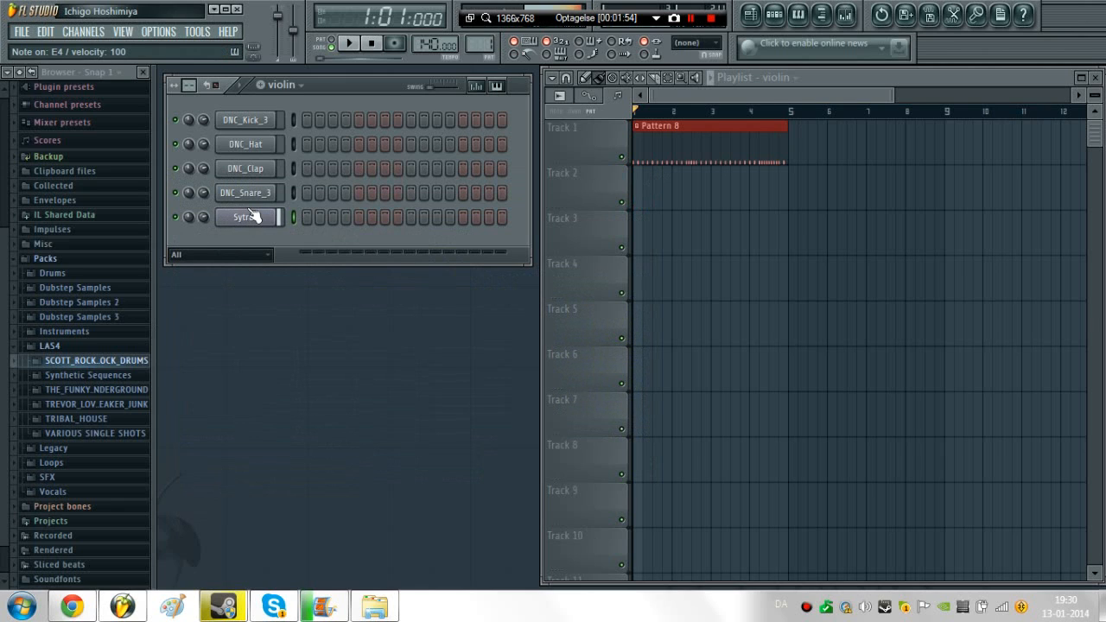
{"action": "left_click", "coordinate": [262, 225]}
{"action": "right_click", "coordinate": [276, 211]}
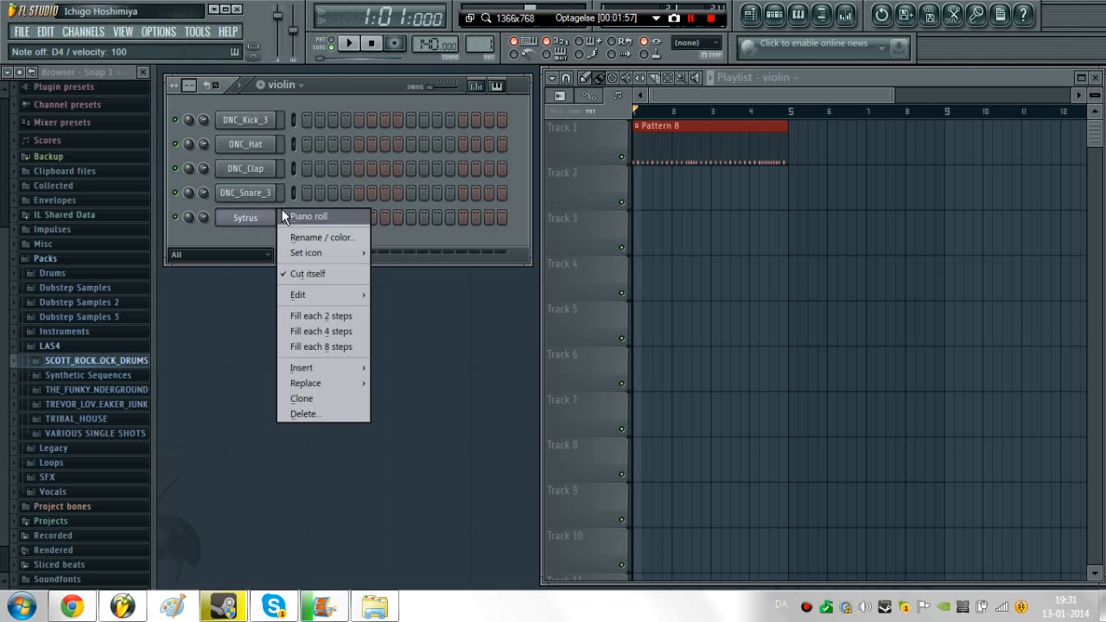
{"action": "left_click", "coordinate": [355, 216]}
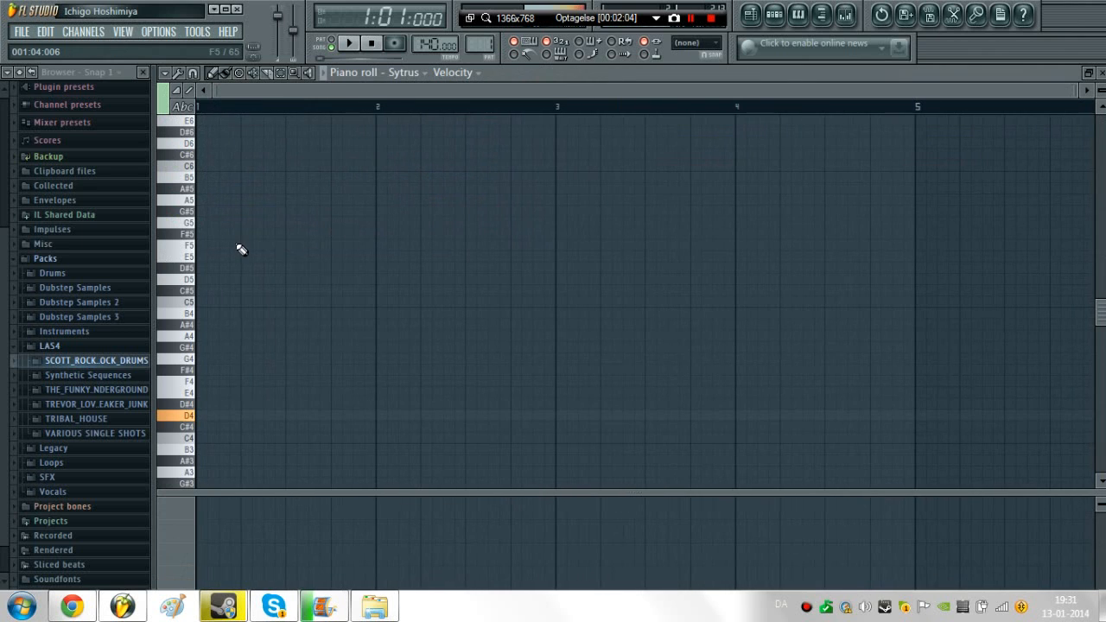
- Audition C4, D4 and F4 in the piano roll to find the melody's starting note
{"action": "left_click", "coordinate": [178, 444]}
{"action": "key", "text": "x"}
{"action": "key", "text": "v"}
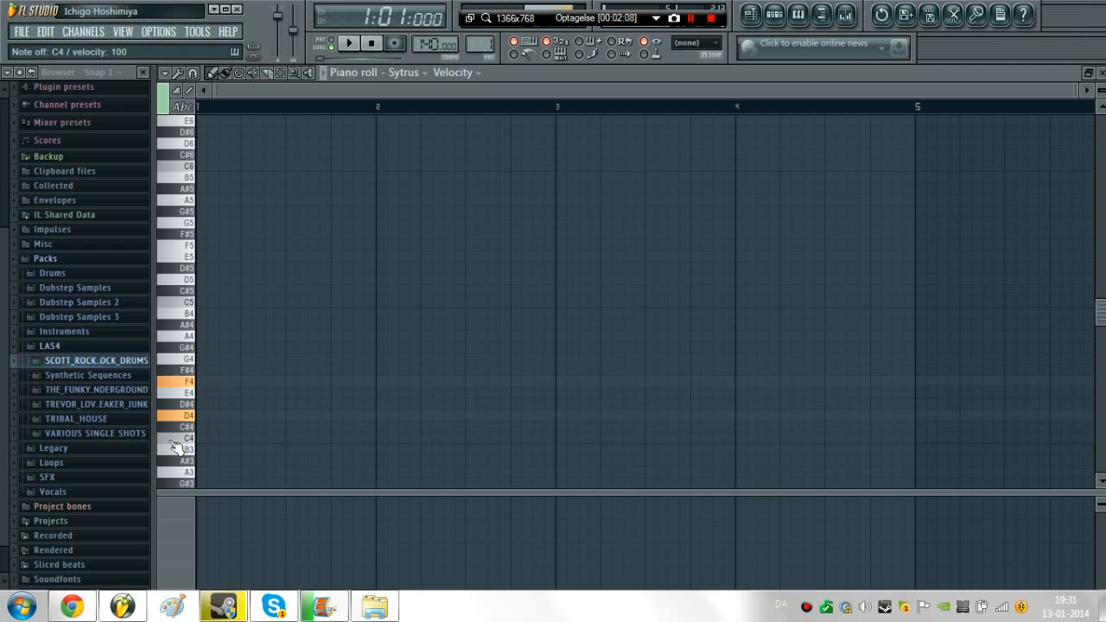
{"action": "key", "text": "z"}
{"action": "key", "text": "x"}
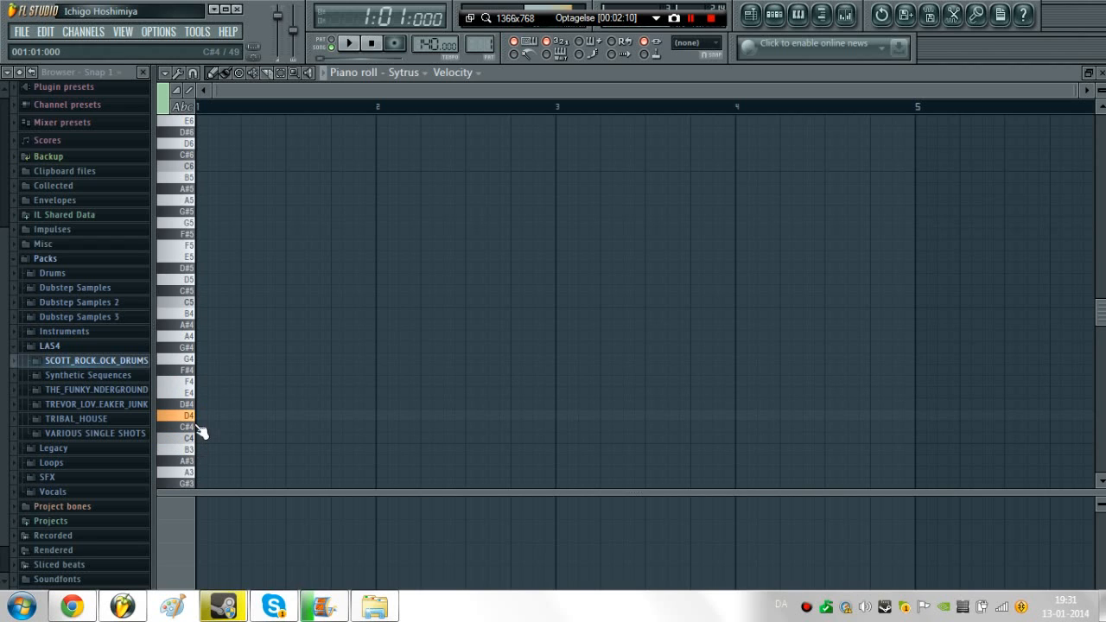
- Place a D4 note at the start of bar 1, stretch it to one full bar, and set playback to pattern mode
{"action": "left_click", "coordinate": [205, 416]}
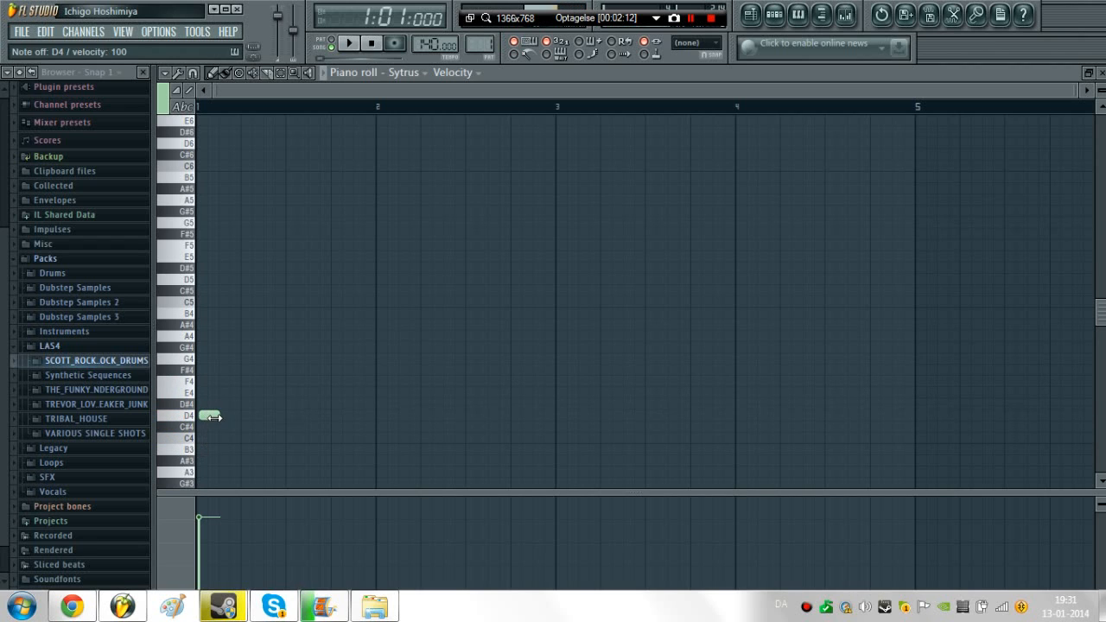
{"action": "left_click_drag", "start_coordinate": [205, 417], "coordinate": [375, 413]}
{"action": "key", "text": "space"}
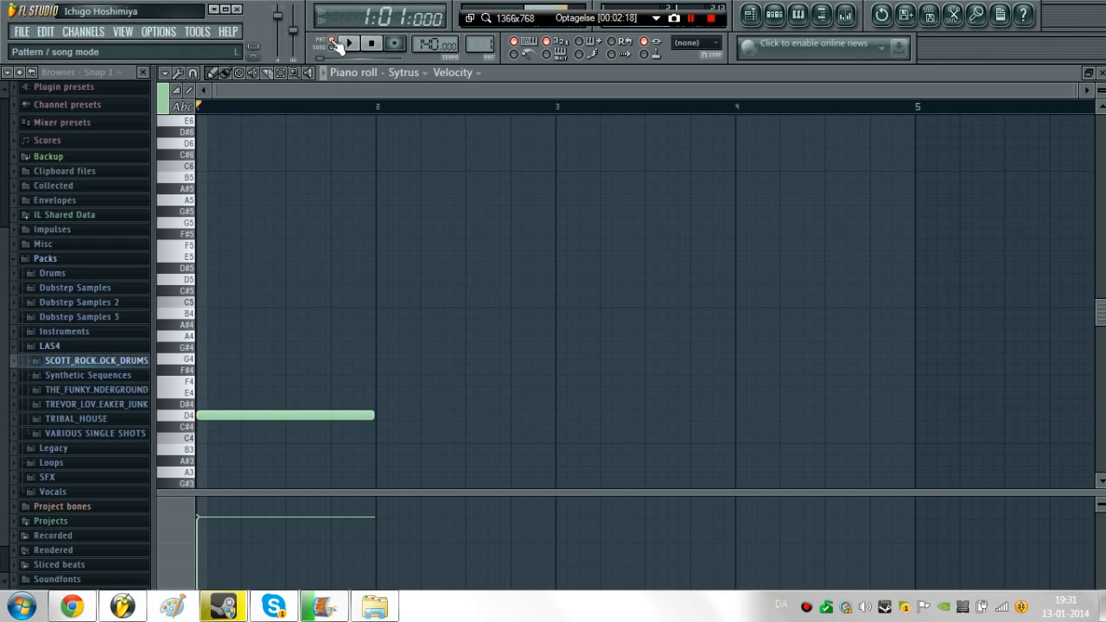
{"action": "key", "text": "space"}
- Adjust the D4 note's length to three quarters of a bar, checking it with playback
{"action": "left_click_drag", "start_coordinate": [374, 415], "coordinate": [286, 387]}
{"action": "key", "text": "space"}
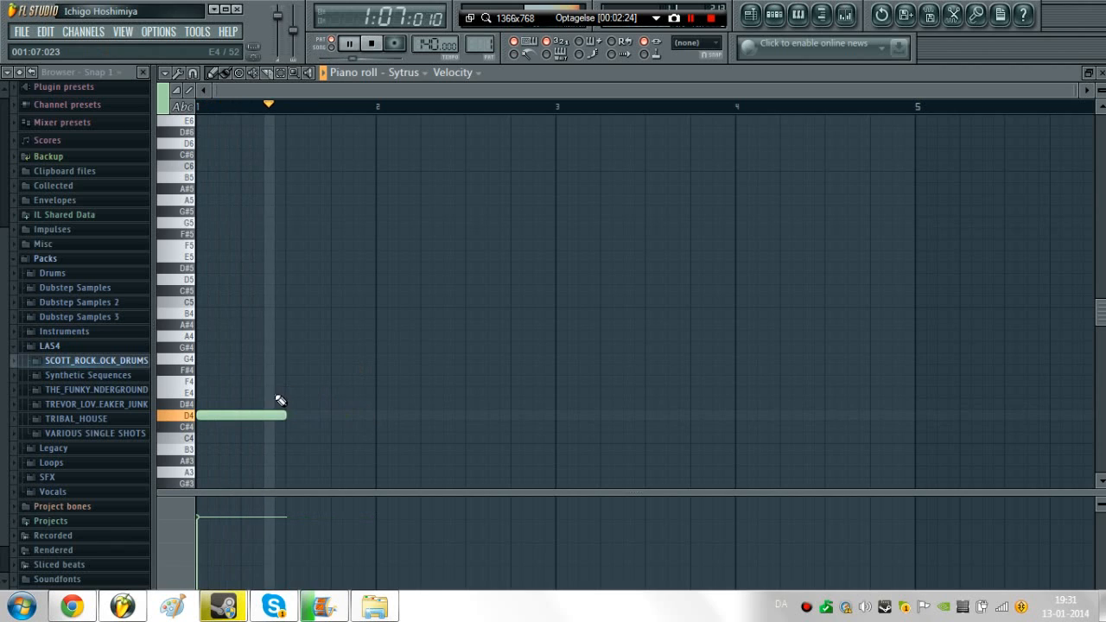
{"action": "key", "text": "space"}
{"action": "left_click_drag", "start_coordinate": [281, 419], "coordinate": [322, 431]}
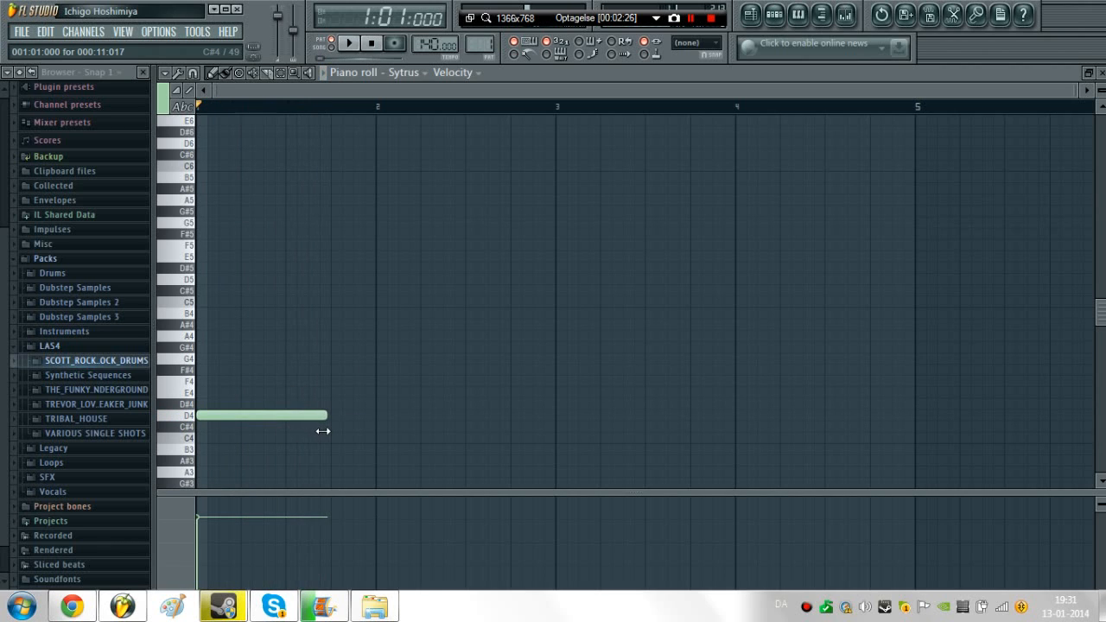
{"action": "key", "text": "space"}
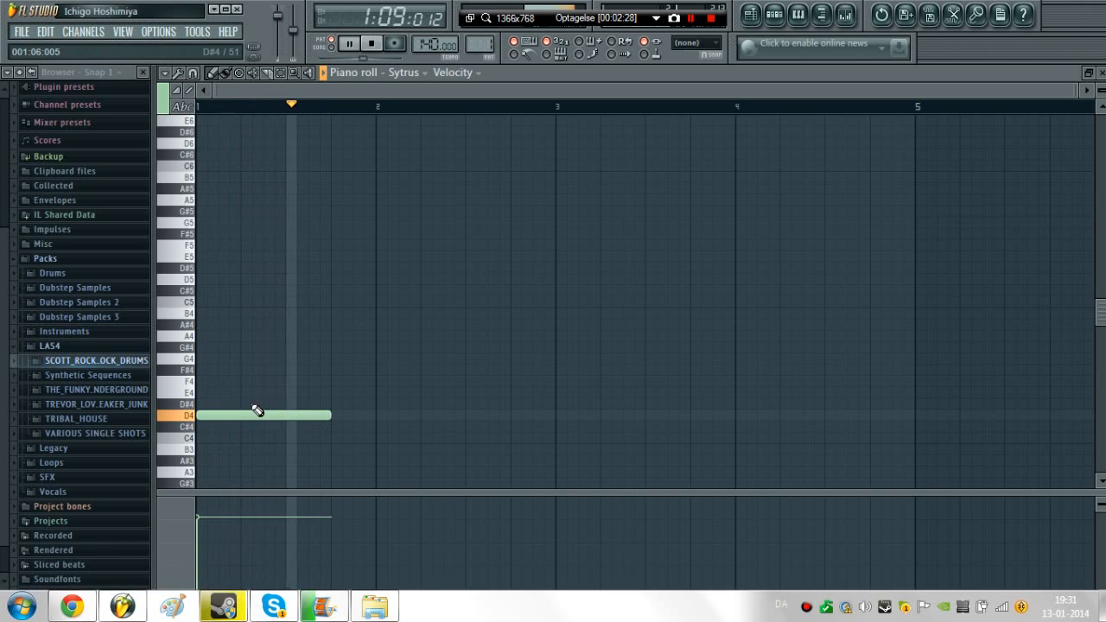
{"action": "key", "text": "space"}
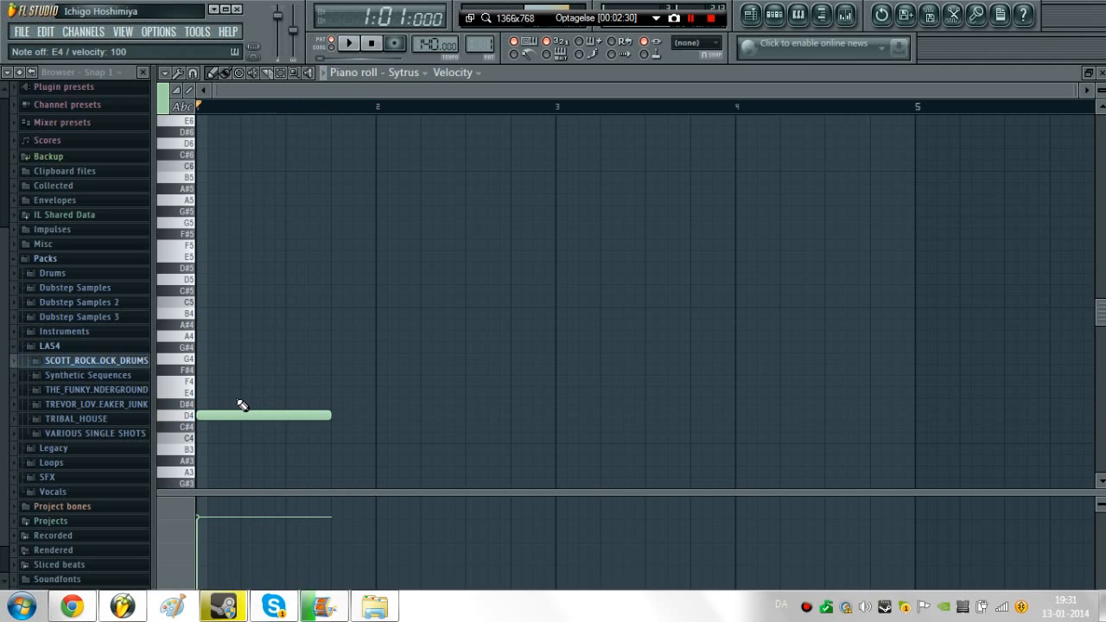
- Add an F4 note and a C4 note, each three quarters of a bar long, back to back after the D4 note
{"action": "left_click", "coordinate": [333, 382]}
{"action": "left_click", "coordinate": [465, 439]}
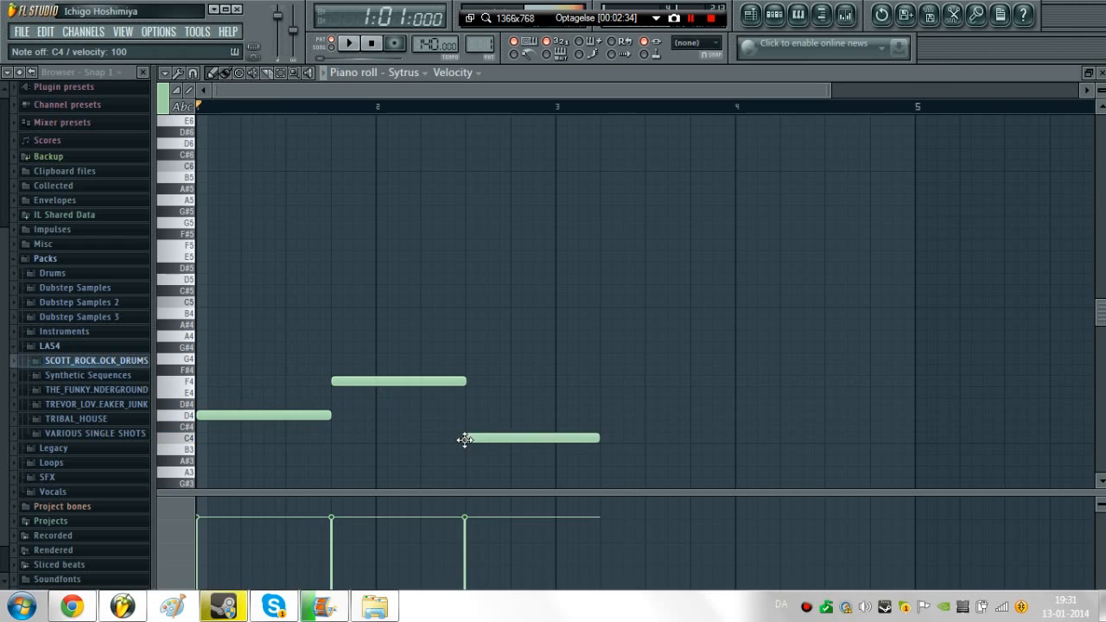
- Continue the melody after the C4 note with half-bar E4, F4 and D4 notes, and play it back
{"action": "key", "text": "x"}
{"action": "key", "text": "v"}
{"action": "key", "text": "v"}
{"action": "key", "text": "c"}
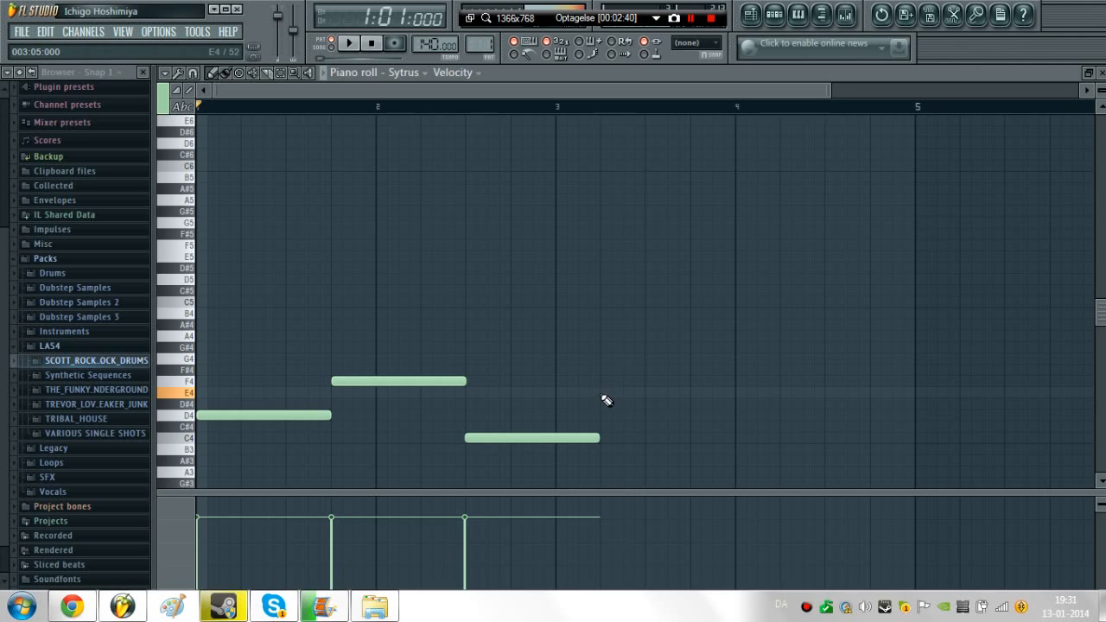
{"action": "left_click", "coordinate": [604, 394]}
{"action": "left_click_drag", "start_coordinate": [731, 392], "coordinate": [694, 411]}
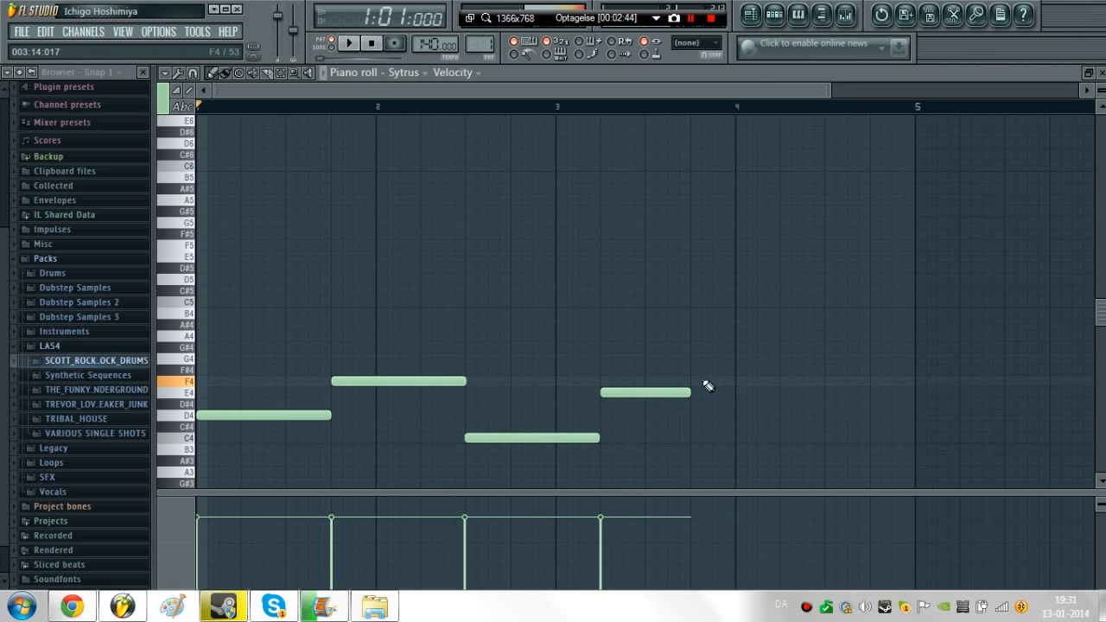
{"action": "left_click", "coordinate": [694, 383]}
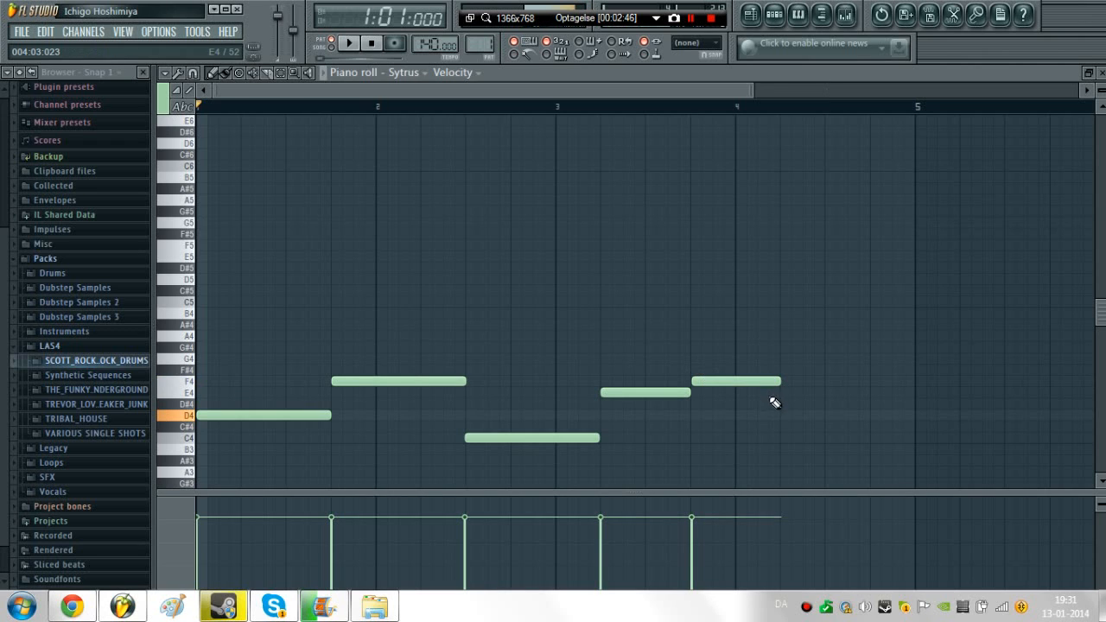
{"action": "left_click", "coordinate": [783, 415]}
{"action": "key", "text": "space"}
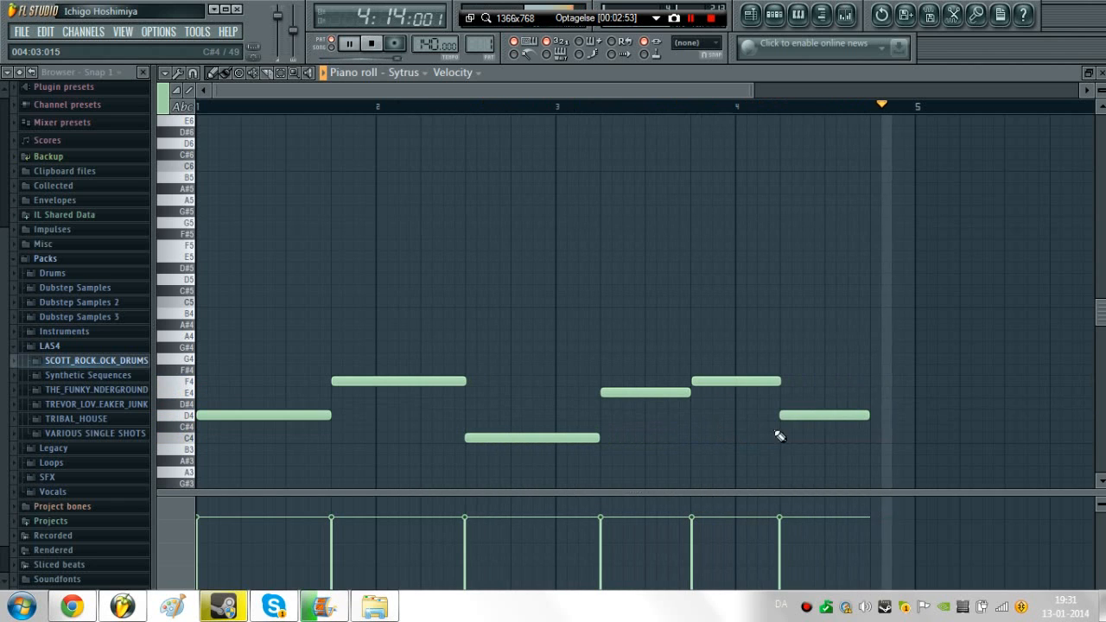
{"action": "key", "text": "space"}
- End the phrase with three short consecutive D4 notes, each about one step long, before bar 5, and play the melody
{"action": "left_click", "coordinate": [874, 426]}
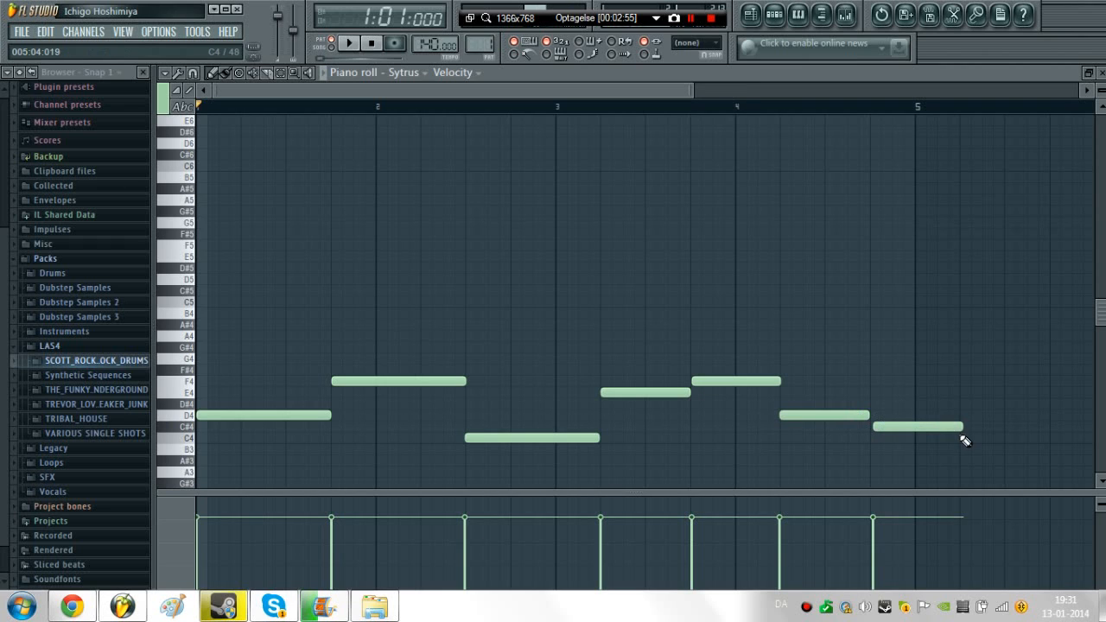
{"action": "left_click_drag", "start_coordinate": [958, 427], "coordinate": [881, 413]}
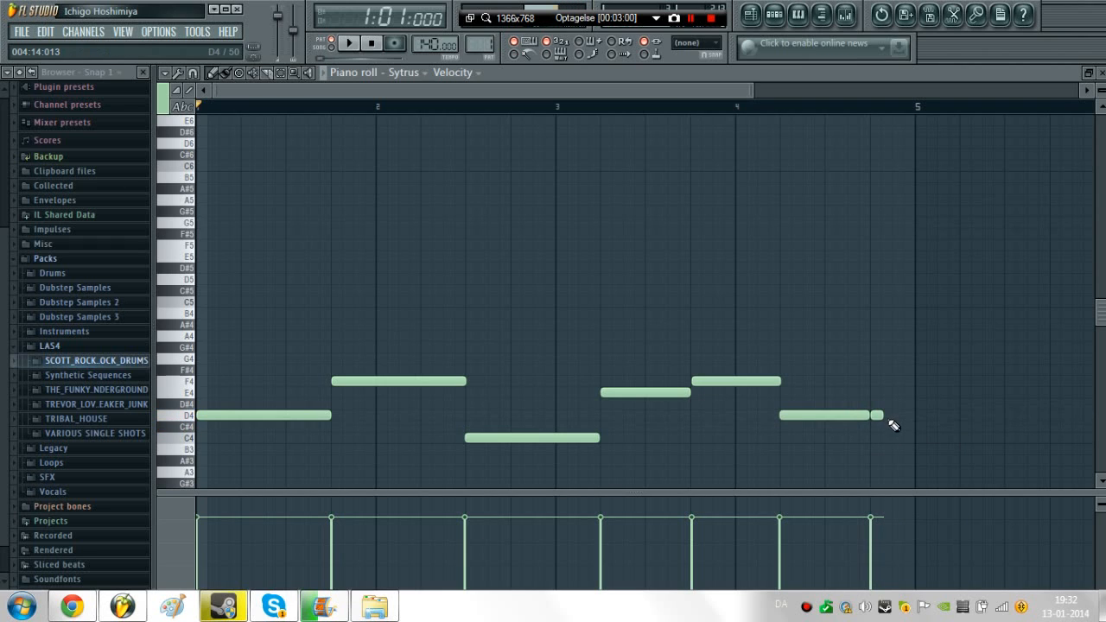
{"action": "left_click", "coordinate": [888, 416]}
{"action": "left_click", "coordinate": [900, 415]}
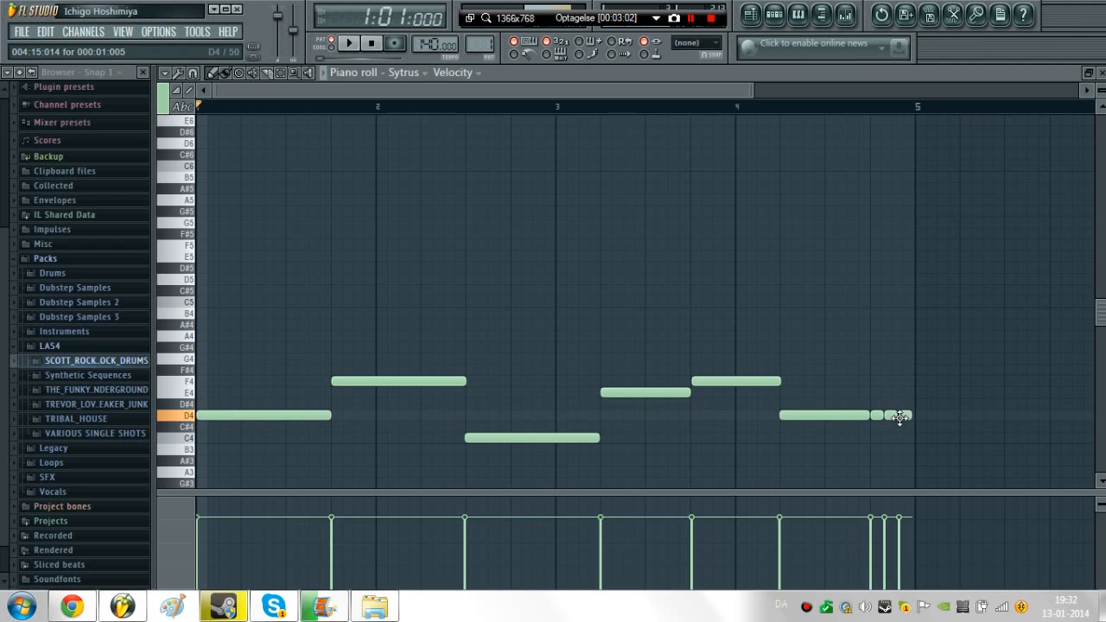
{"action": "left_click_drag", "start_coordinate": [900, 418], "coordinate": [903, 419]}
{"action": "key", "text": "space"}
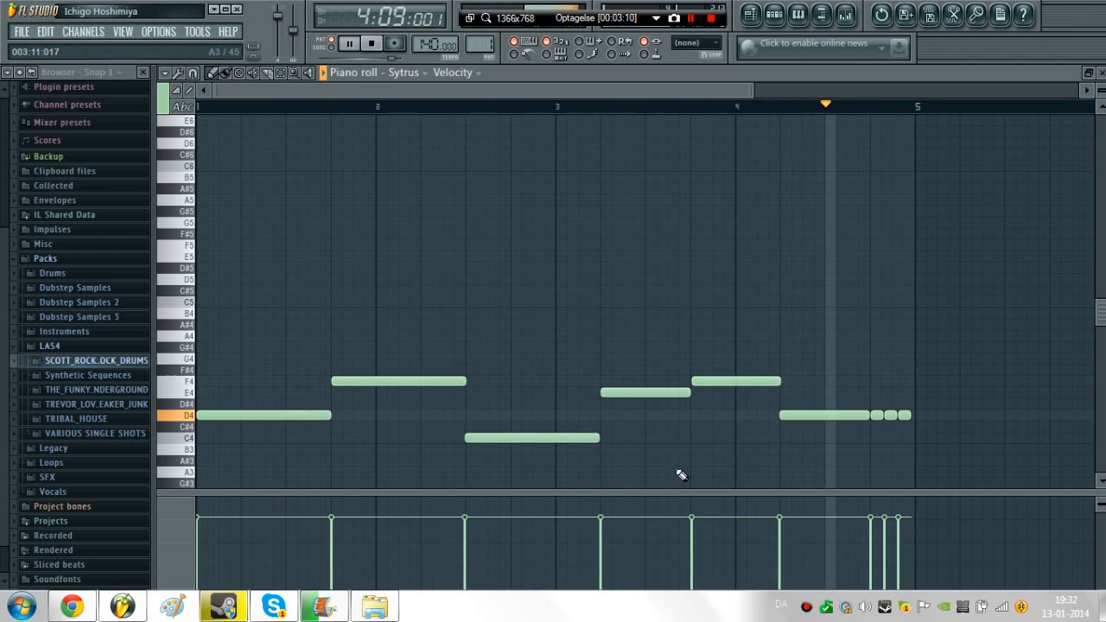
- Delete the three short D4 notes at the end of the phrase, extend the last long D4 note almost to bar 5, and play the melody
{"action": "key", "text": "space"}
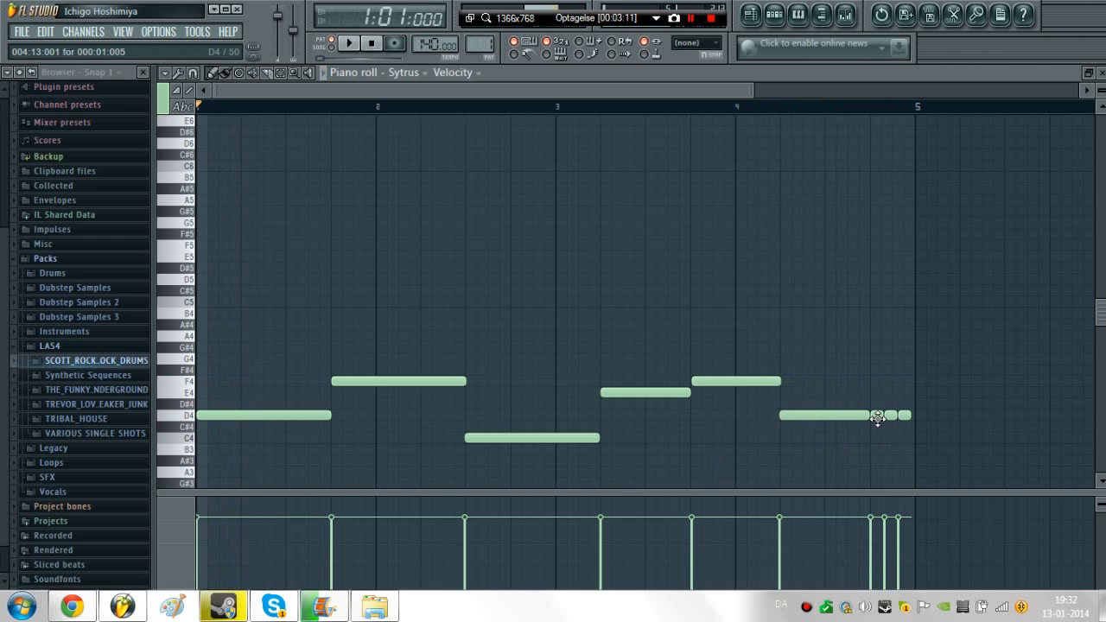
{"action": "right_click", "coordinate": [876, 416]}
{"action": "right_click", "coordinate": [890, 416]}
{"action": "right_click", "coordinate": [904, 416]}
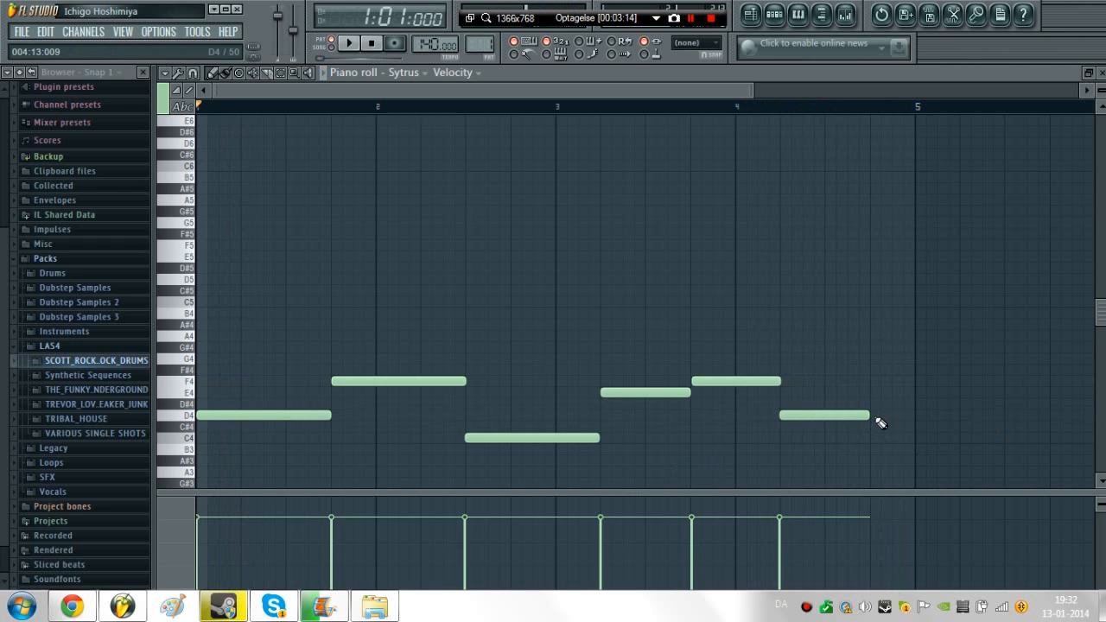
{"action": "left_click_drag", "start_coordinate": [869, 416], "coordinate": [909, 428]}
{"action": "key", "text": "space"}
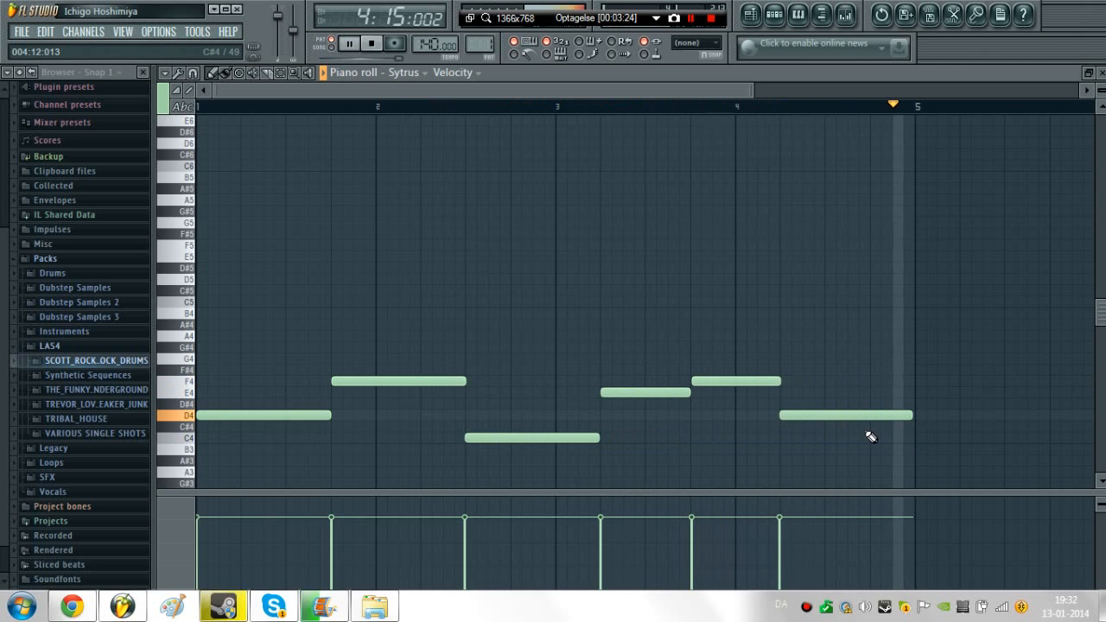
{"action": "key", "text": "space"}
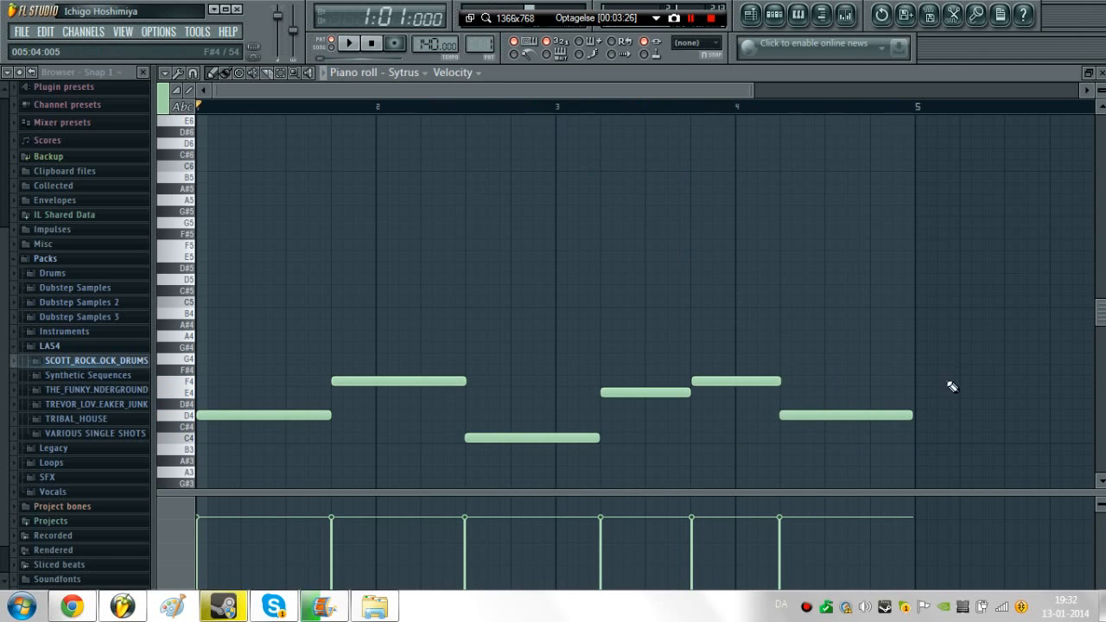
- Try shorter lengths for the last D4 note with playback from within bar 3, and settle on three quarters of a bar, ending at bar 5
{"action": "left_click_drag", "start_coordinate": [916, 418], "coordinate": [874, 419]}
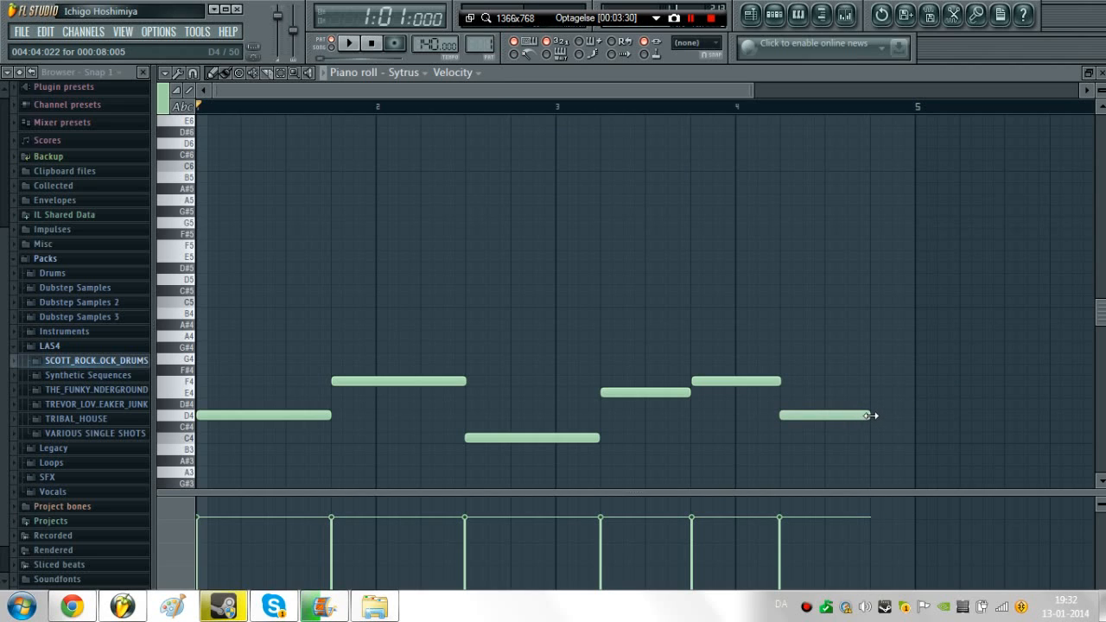
{"action": "left_click", "coordinate": [653, 111]}
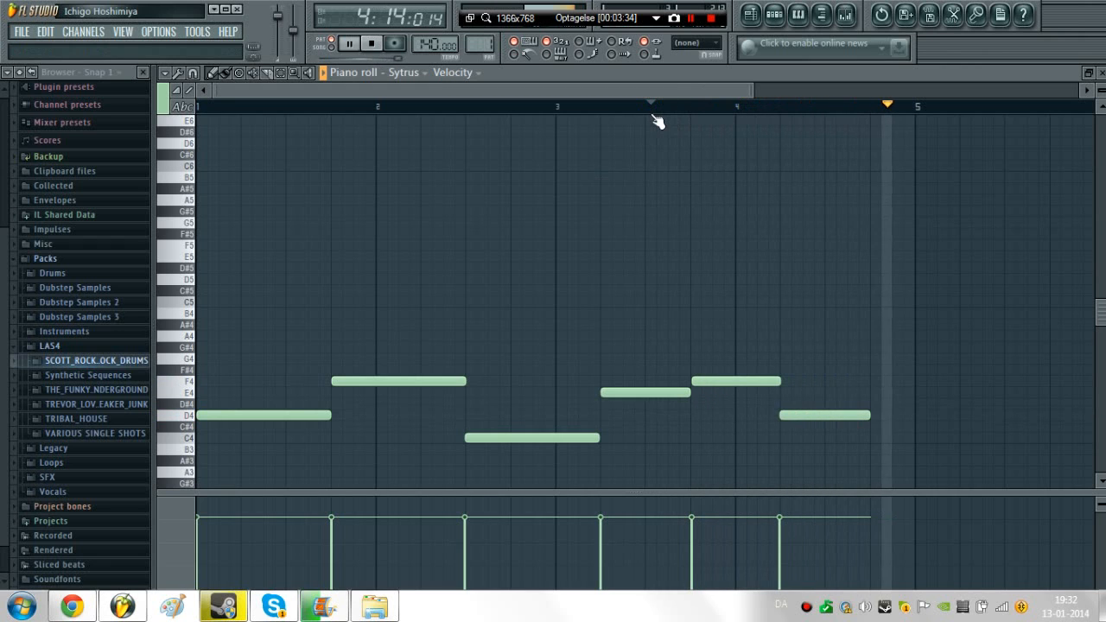
{"action": "key", "text": "space"}
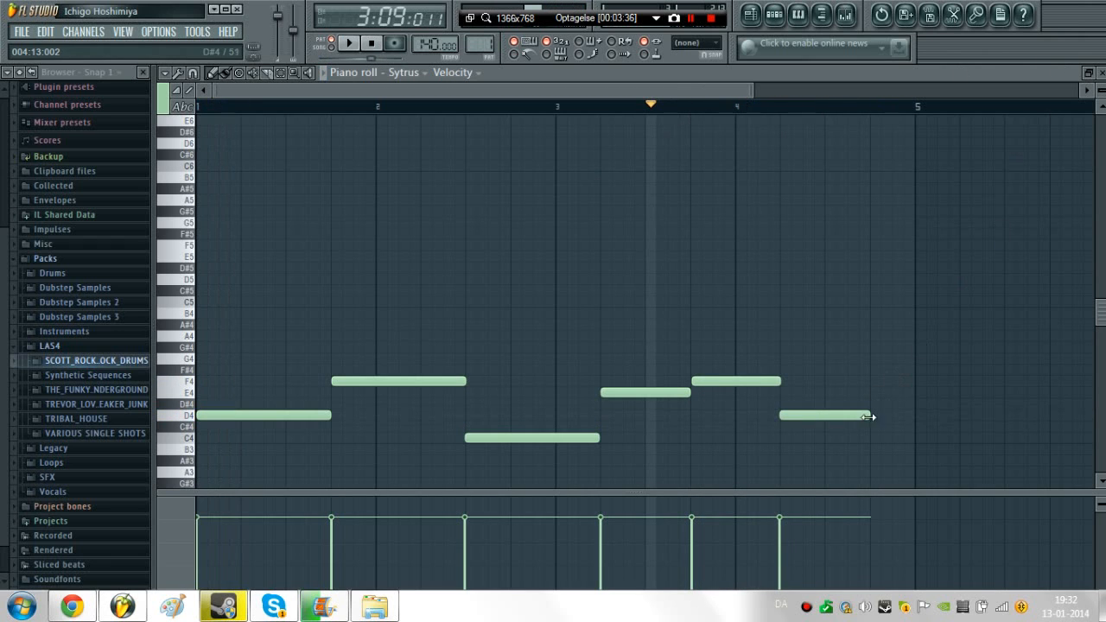
{"action": "key", "text": "space"}
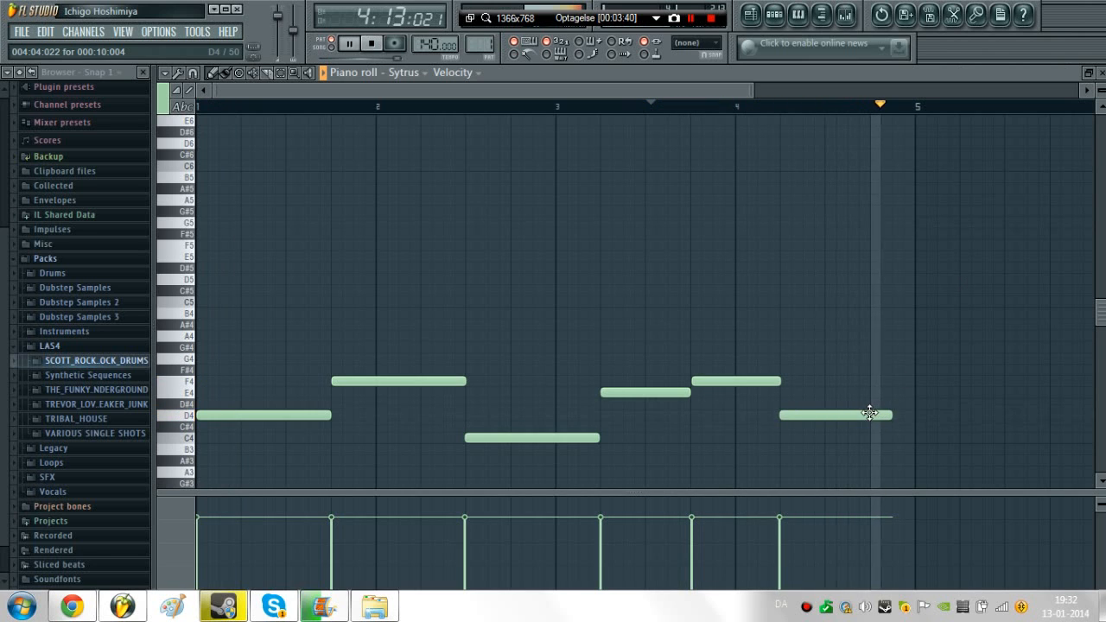
{"action": "key", "text": "space"}
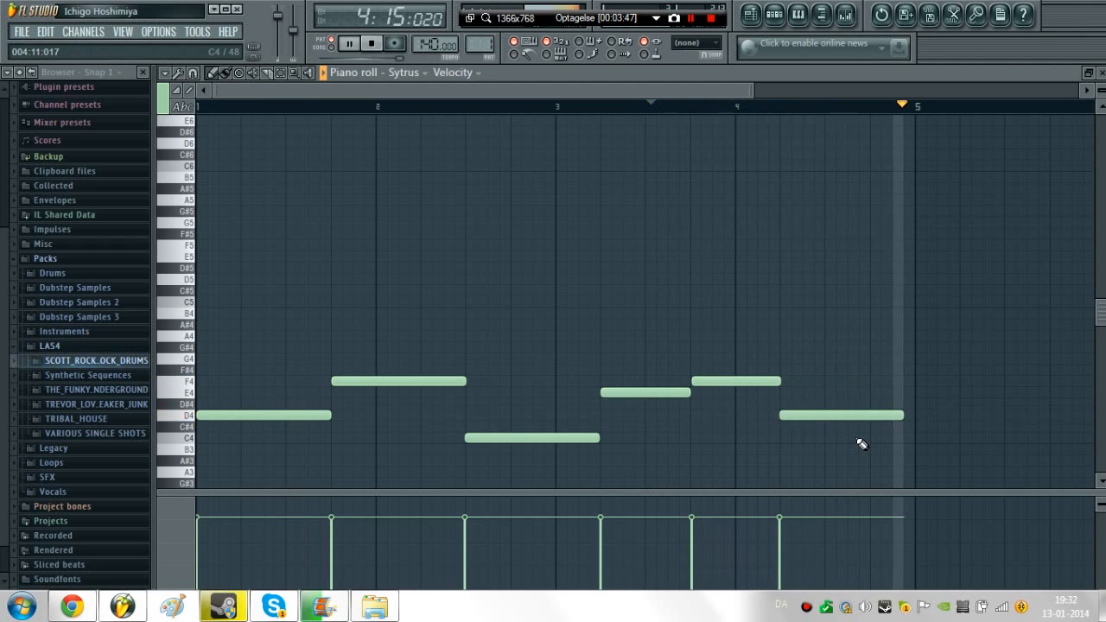
{"action": "key", "text": "space"}
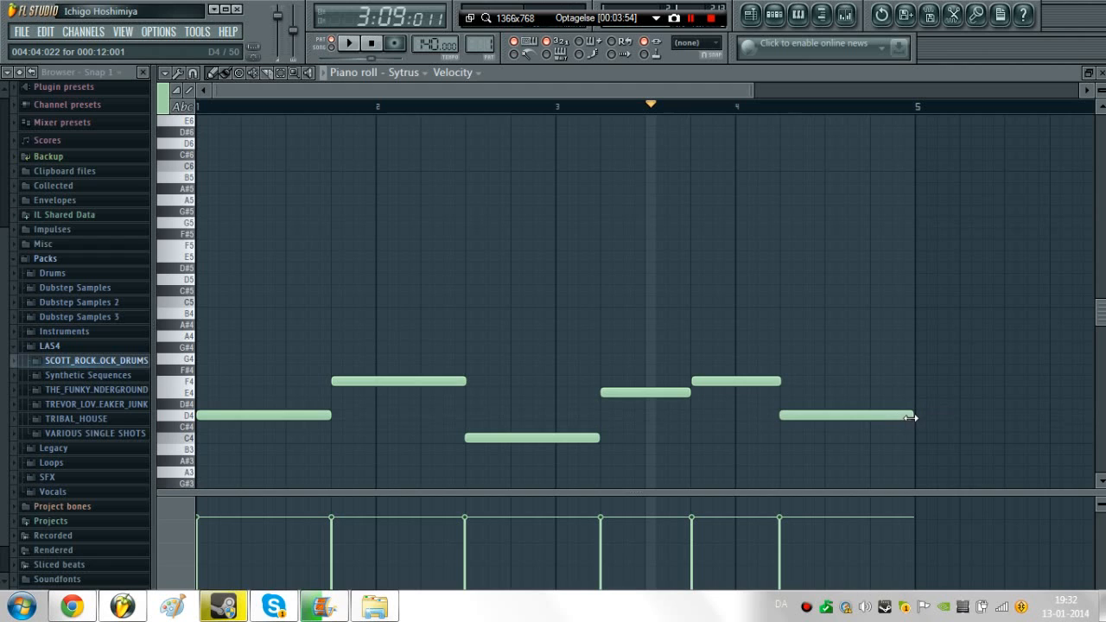
{"action": "key", "text": "space"}
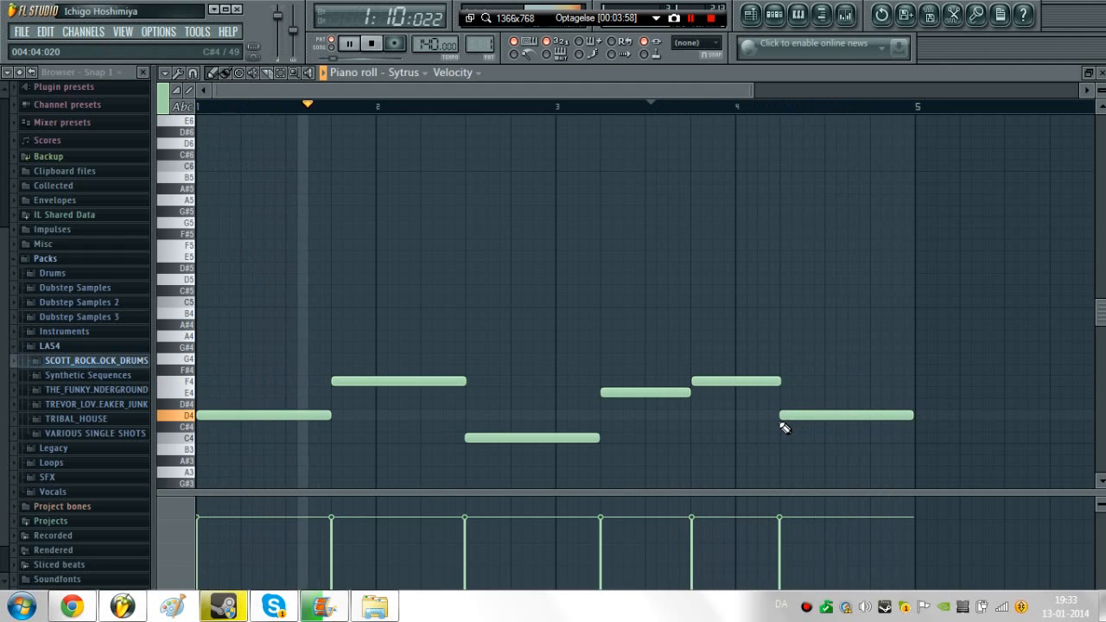
{"action": "key", "text": "space"}
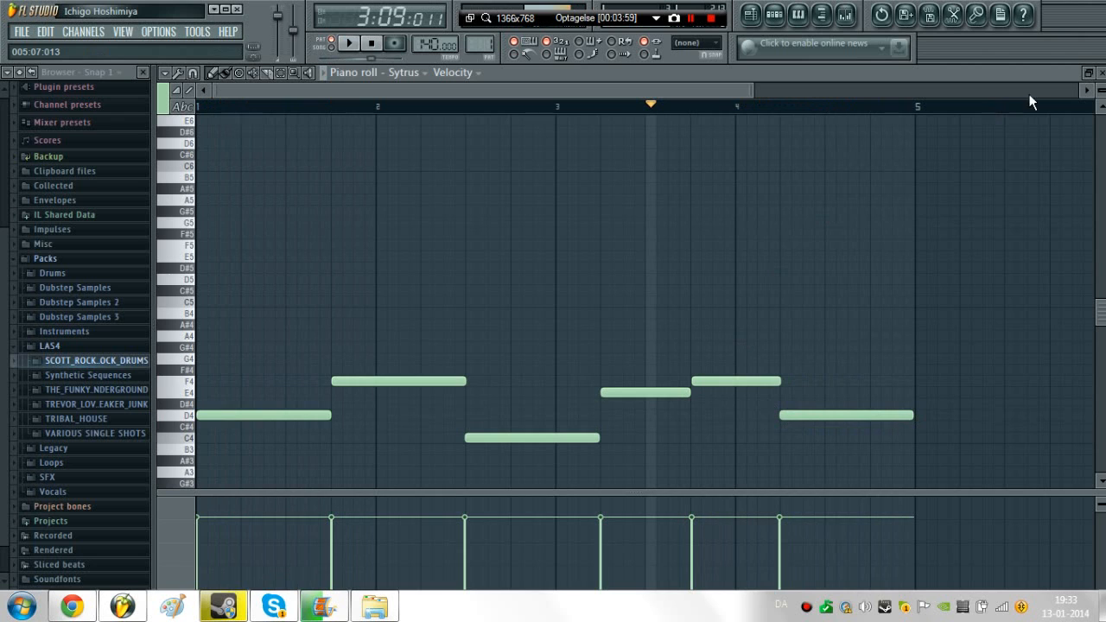
- In the playlist, move the Pattern 8 clip to bar 9 and place a violin clip at bar 1 on Track 2
{"action": "left_click", "coordinate": [1100, 74]}
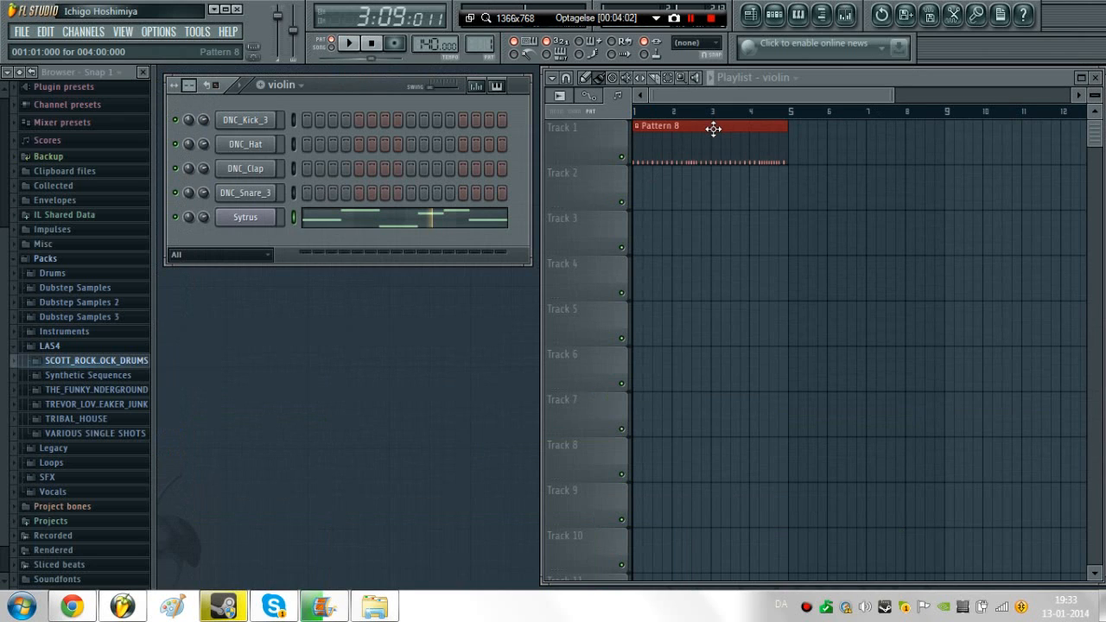
{"action": "left_click_drag", "start_coordinate": [714, 128], "coordinate": [1023, 144]}
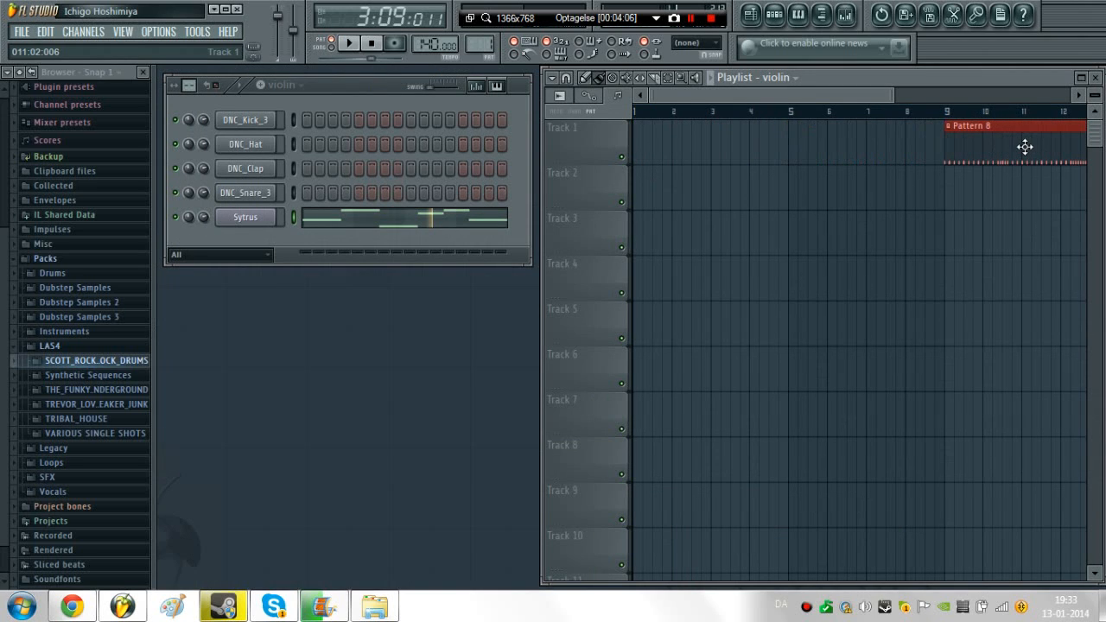
{"action": "left_click", "coordinate": [644, 220]}
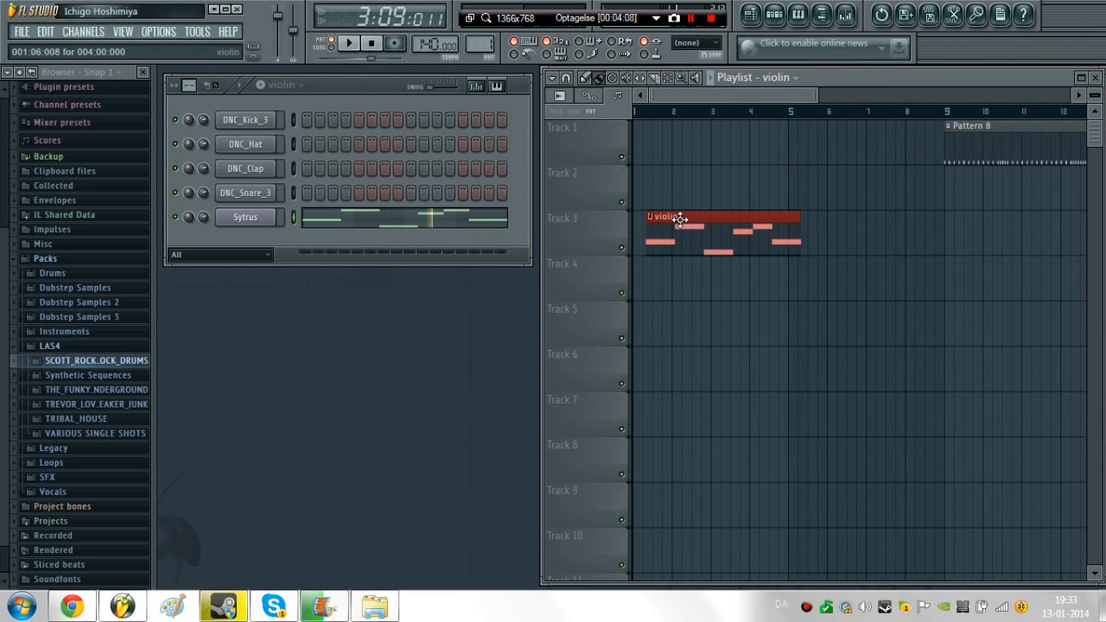
{"action": "left_click_drag", "start_coordinate": [682, 218], "coordinate": [670, 179]}
{"action": "left_click_drag", "start_coordinate": [667, 137], "coordinate": [660, 113]}
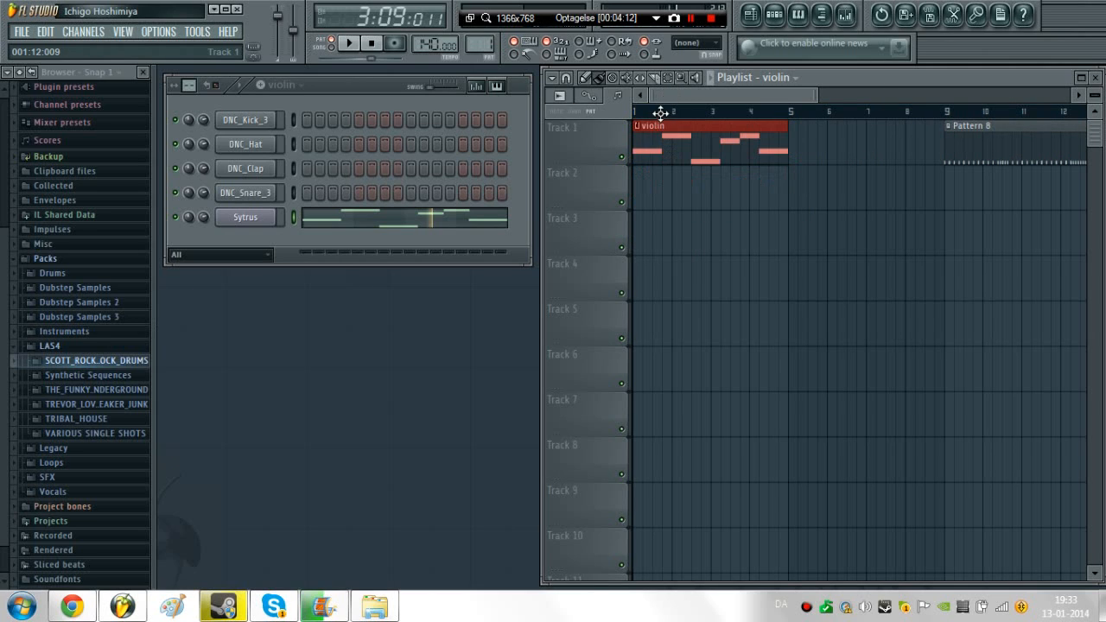
{"action": "left_click_drag", "start_coordinate": [656, 168], "coordinate": [650, 187]}
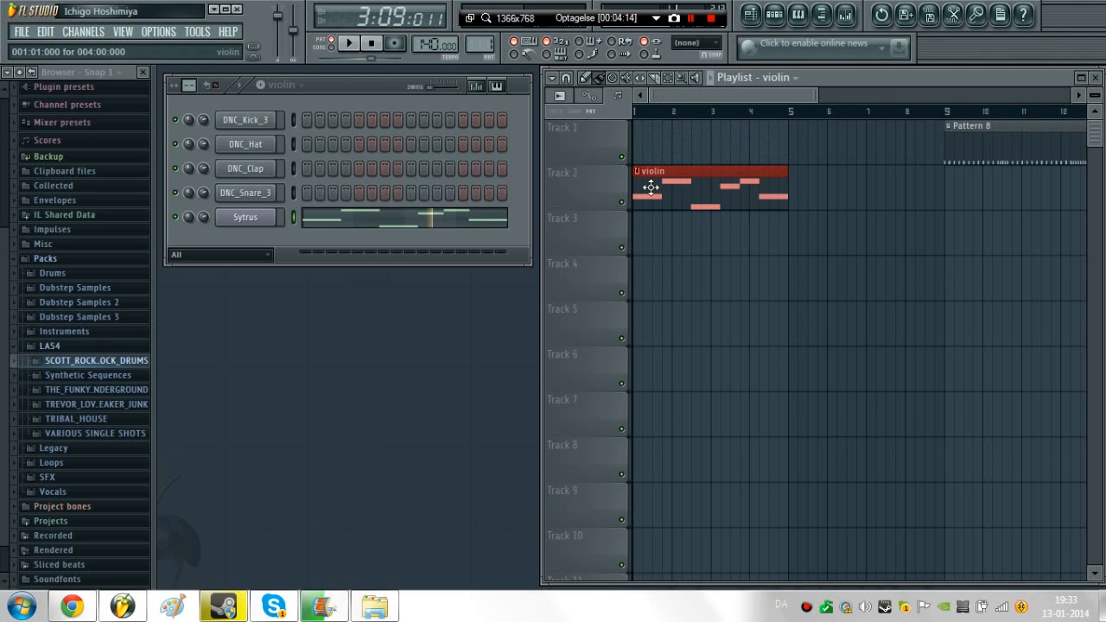
- Switch to song mode, move the Pattern 8 clip to bar 1 above the violin clip, and play both together
{"action": "left_click", "coordinate": [342, 44]}
{"action": "left_click_drag", "start_coordinate": [1005, 129], "coordinate": [668, 132]}
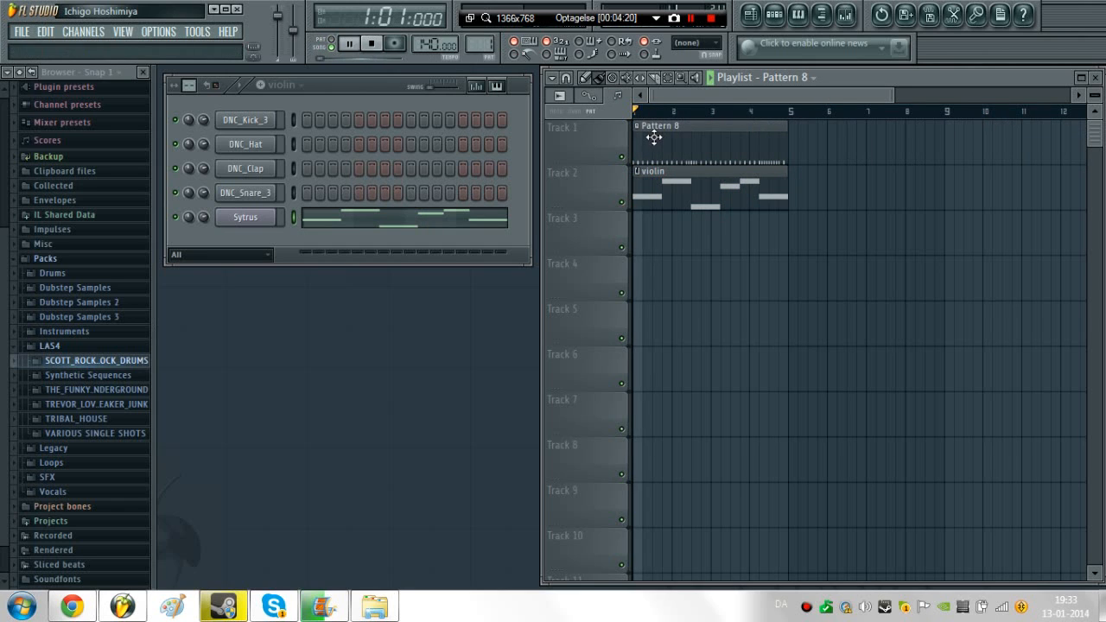
{"action": "key", "text": "space"}
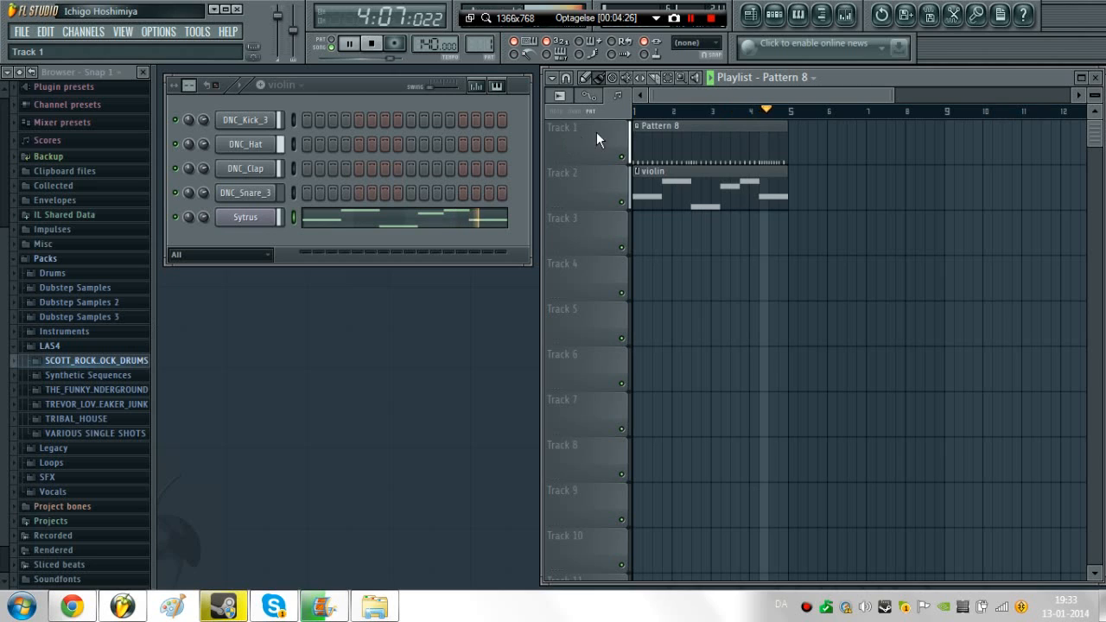
{"action": "key", "text": "space"}
- Return the Pattern 8 clip to bar 9 on Track 1 and add a second violin clip at bar 9 on Track 2
{"action": "left_click_drag", "start_coordinate": [719, 129], "coordinate": [1031, 106]}
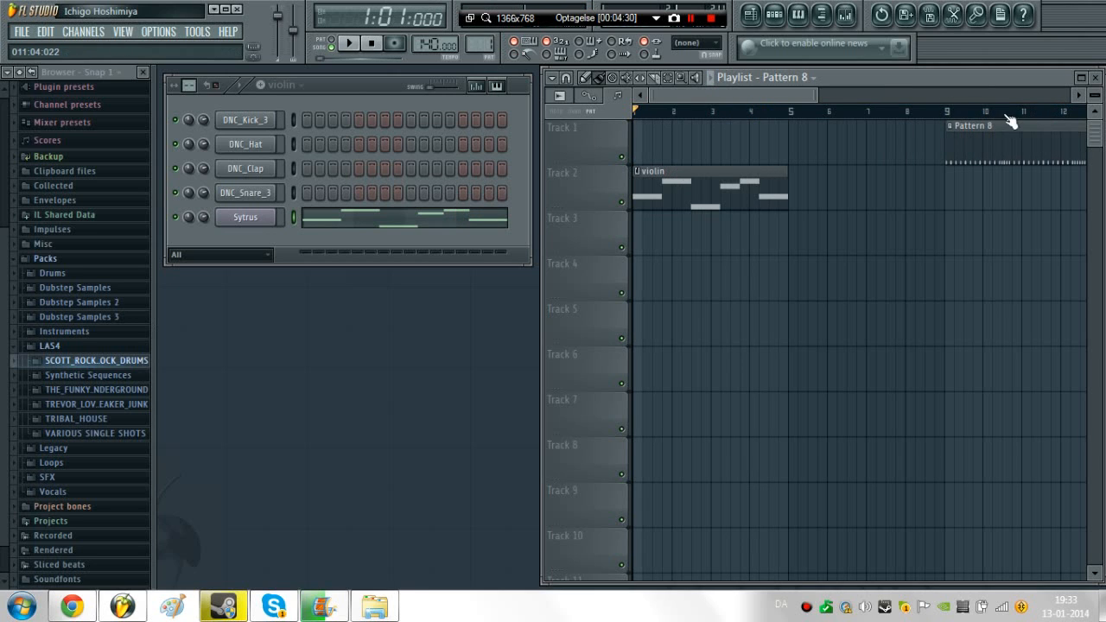
{"action": "left_click_drag", "start_coordinate": [832, 185], "coordinate": [844, 180]}
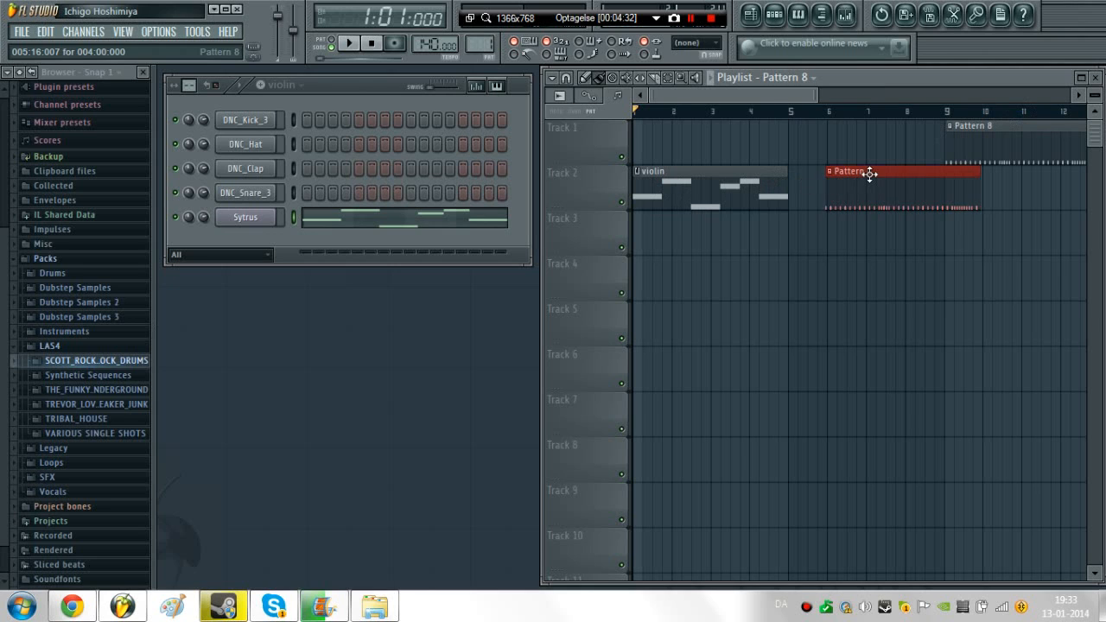
{"action": "right_click", "coordinate": [870, 174]}
{"action": "left_click", "coordinate": [733, 175]}
{"action": "left_click", "coordinate": [869, 197]}
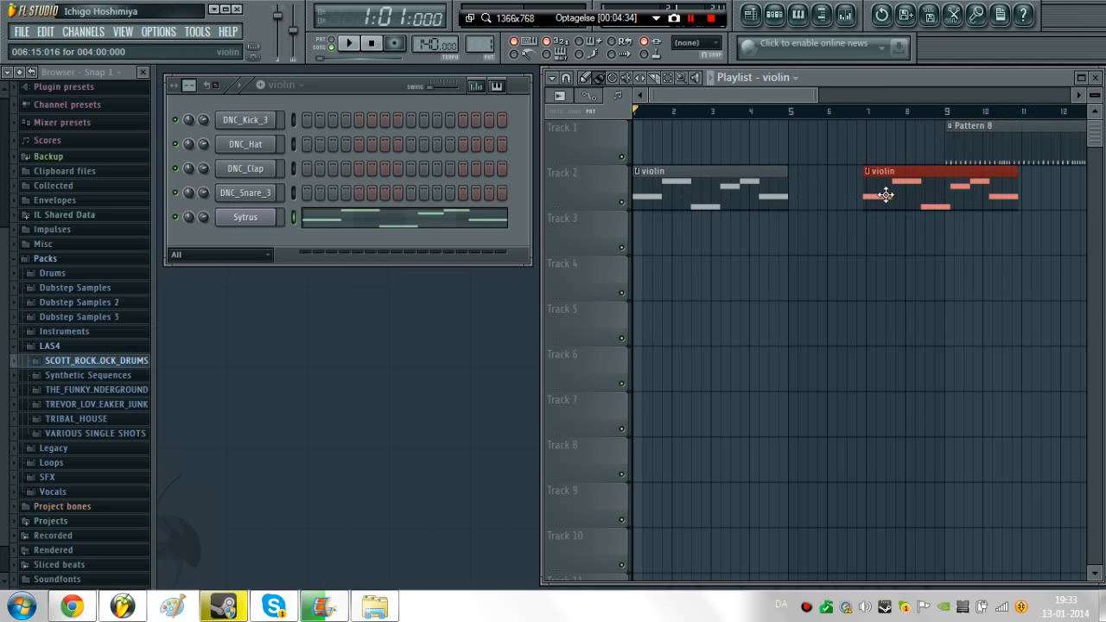
{"action": "left_click_drag", "start_coordinate": [904, 180], "coordinate": [1002, 176]}
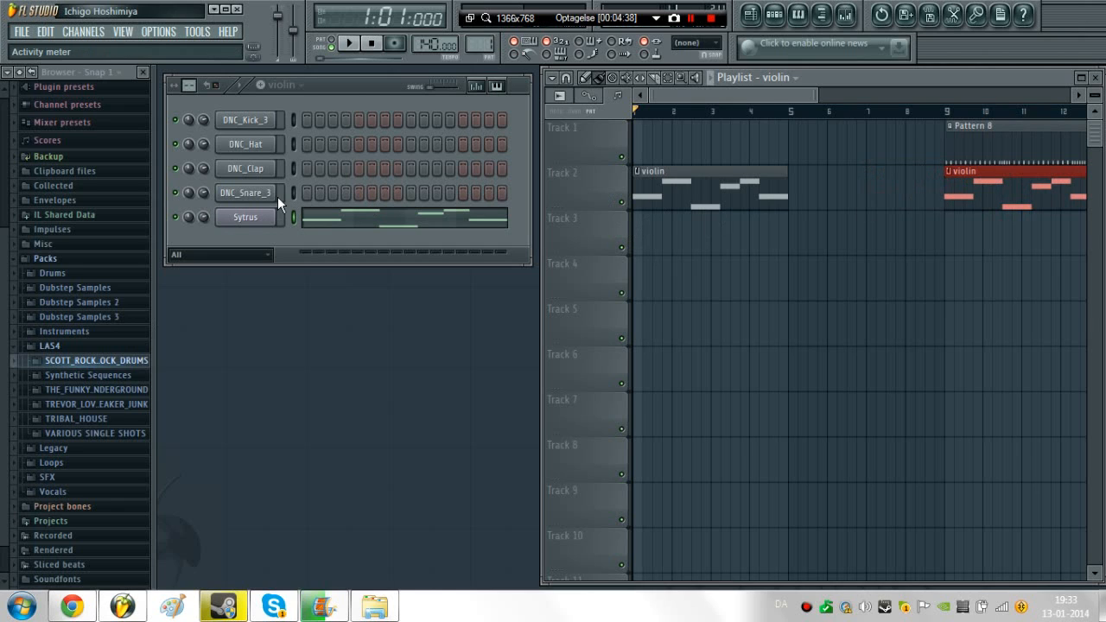
- Create an automation clip for the Sytrus channel volume and maximize the playlist
{"action": "right_click", "coordinate": [204, 217]}
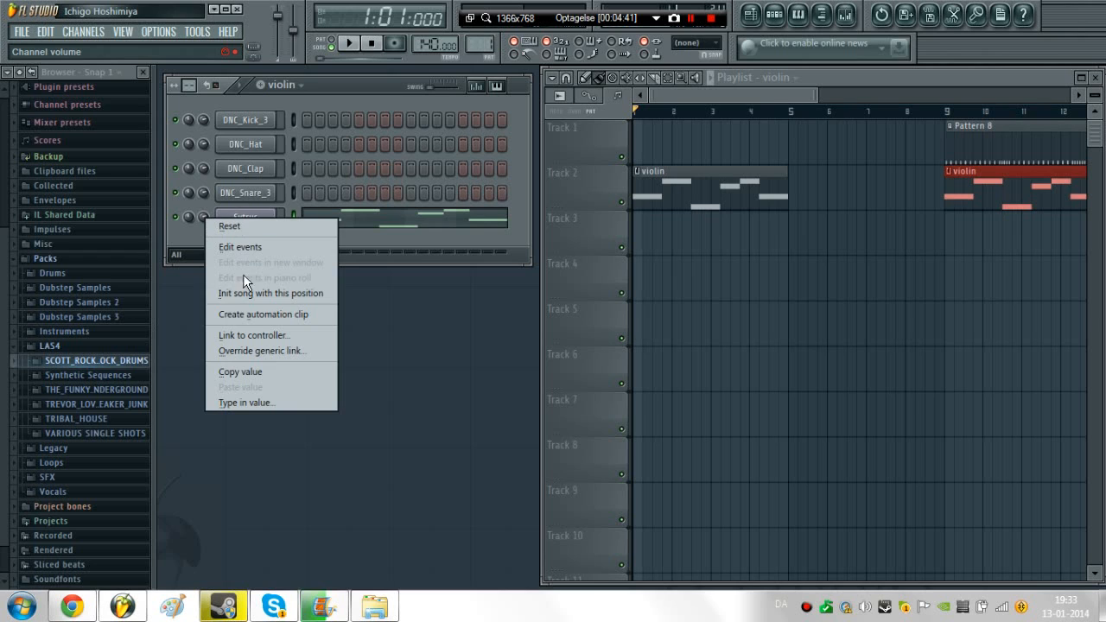
{"action": "left_click", "coordinate": [310, 314]}
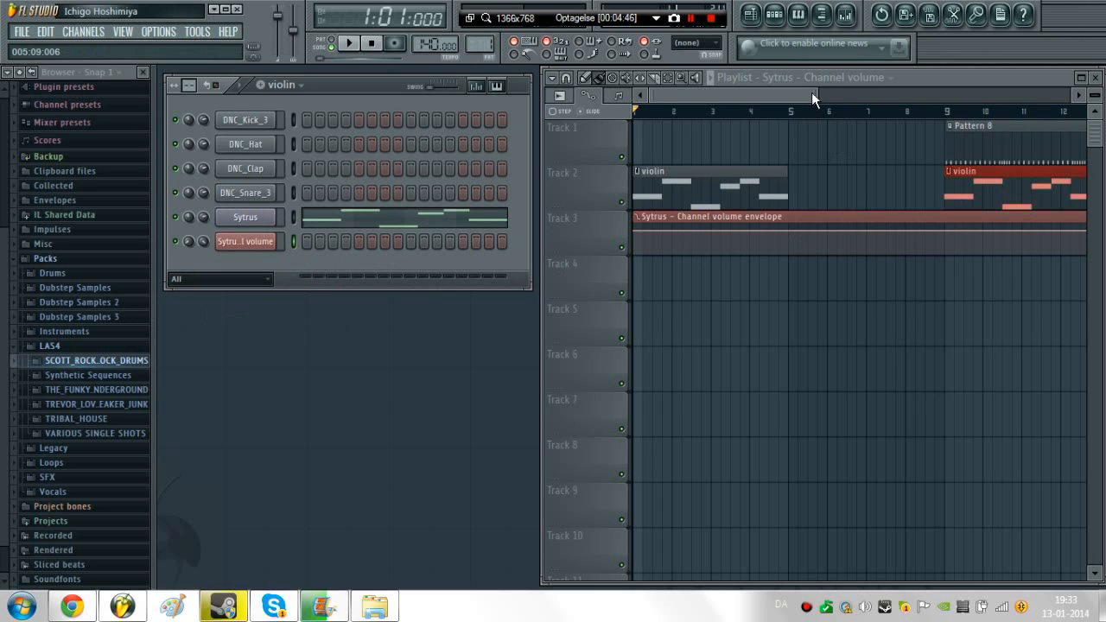
{"action": "left_click", "coordinate": [1082, 77]}
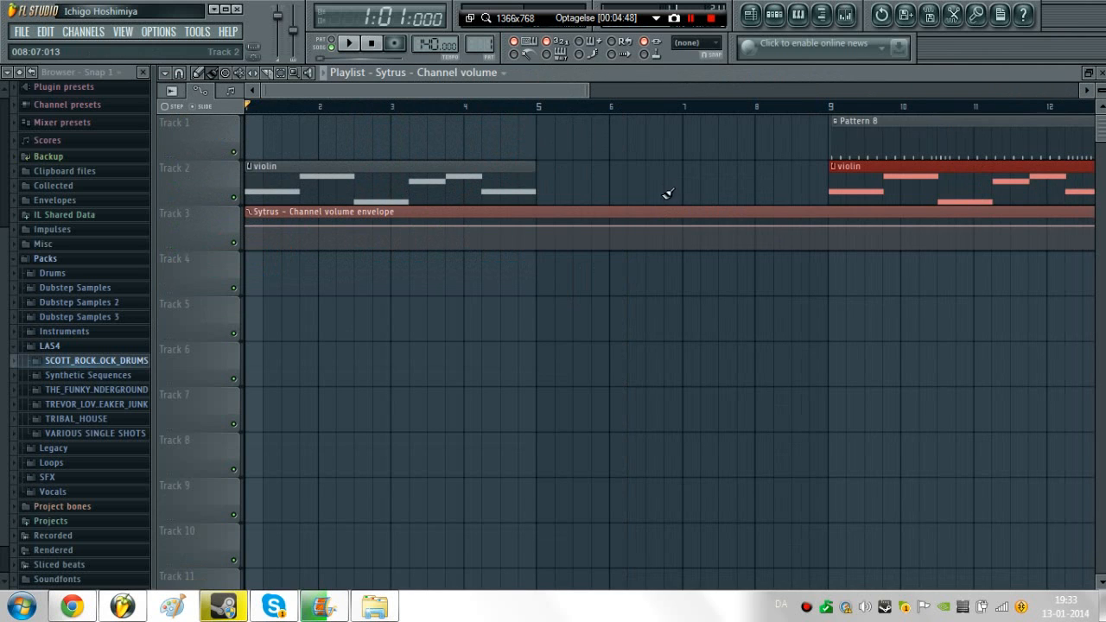
- Trim the Sytrus channel volume envelope clip on Track 3 to four bars, aligning its end with the first violin clip at bar 5
{"action": "scroll", "coordinate": [921, 252], "scroll_direction": "down", "scroll_amount": 8}
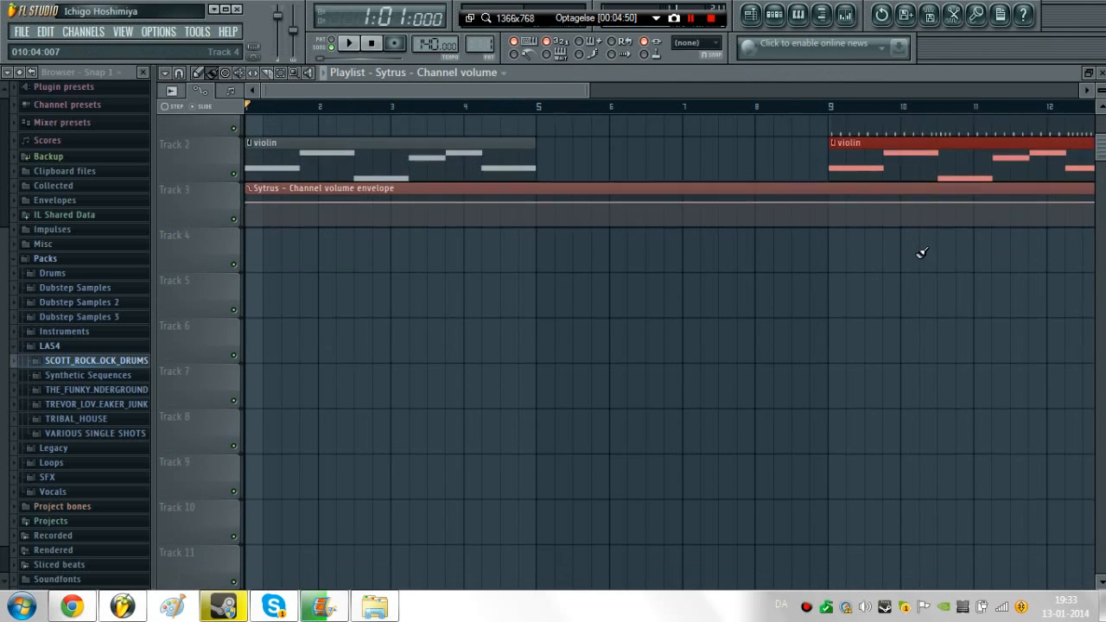
{"action": "scroll", "coordinate": [902, 247], "scroll_direction": "down", "scroll_amount": 2}
{"action": "scroll", "coordinate": [884, 264], "scroll_direction": "up", "scroll_amount": 8}
{"action": "scroll", "coordinate": [844, 245], "scroll_direction": "up", "scroll_amount": 1}
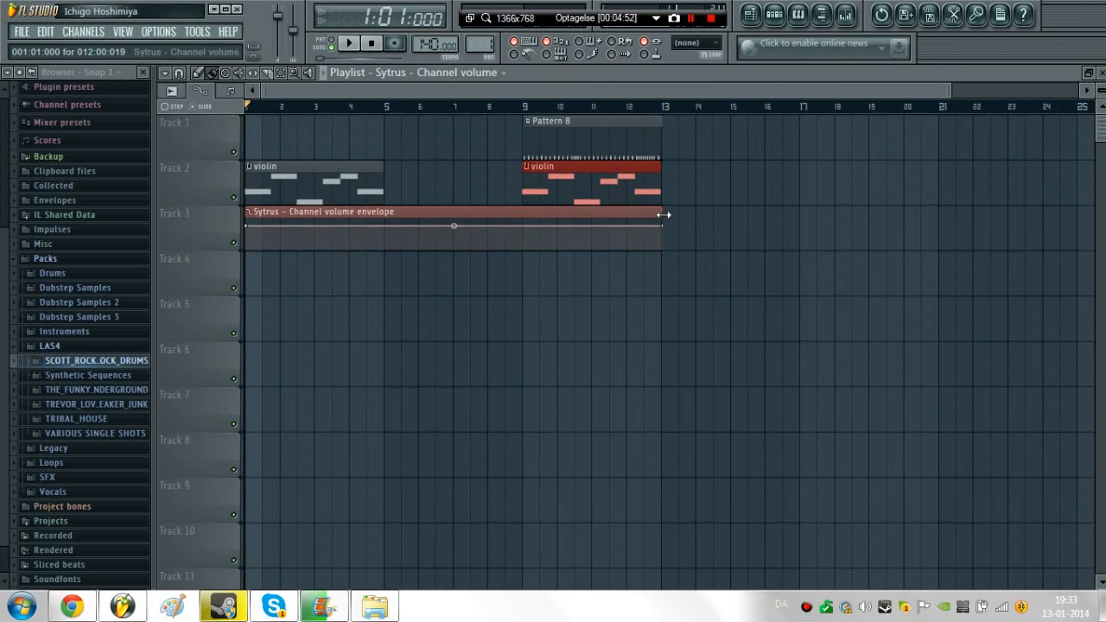
{"action": "left_click_drag", "start_coordinate": [664, 214], "coordinate": [382, 224]}
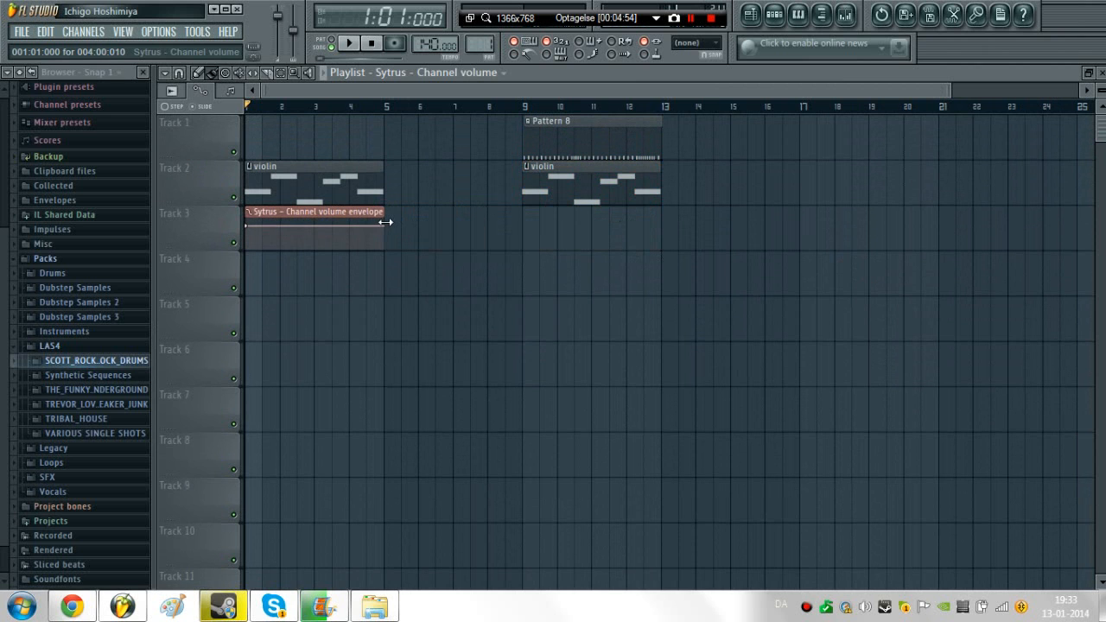
{"action": "scroll", "coordinate": [390, 228], "scroll_direction": "up", "scroll_amount": 3}
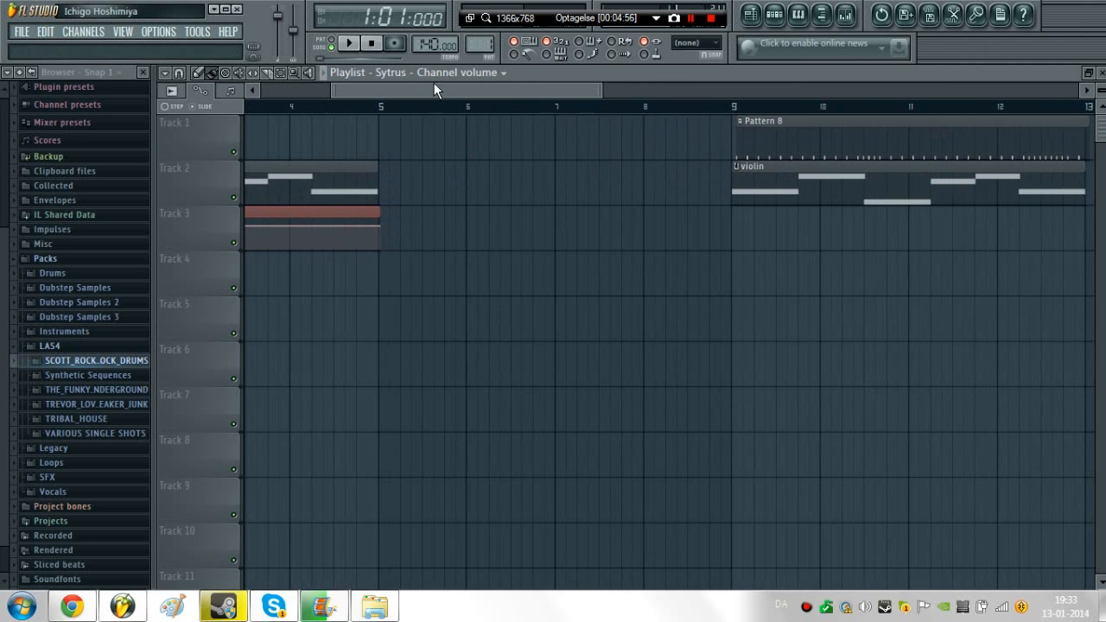
{"action": "scroll", "coordinate": [432, 189], "scroll_direction": "up", "scroll_amount": 3}
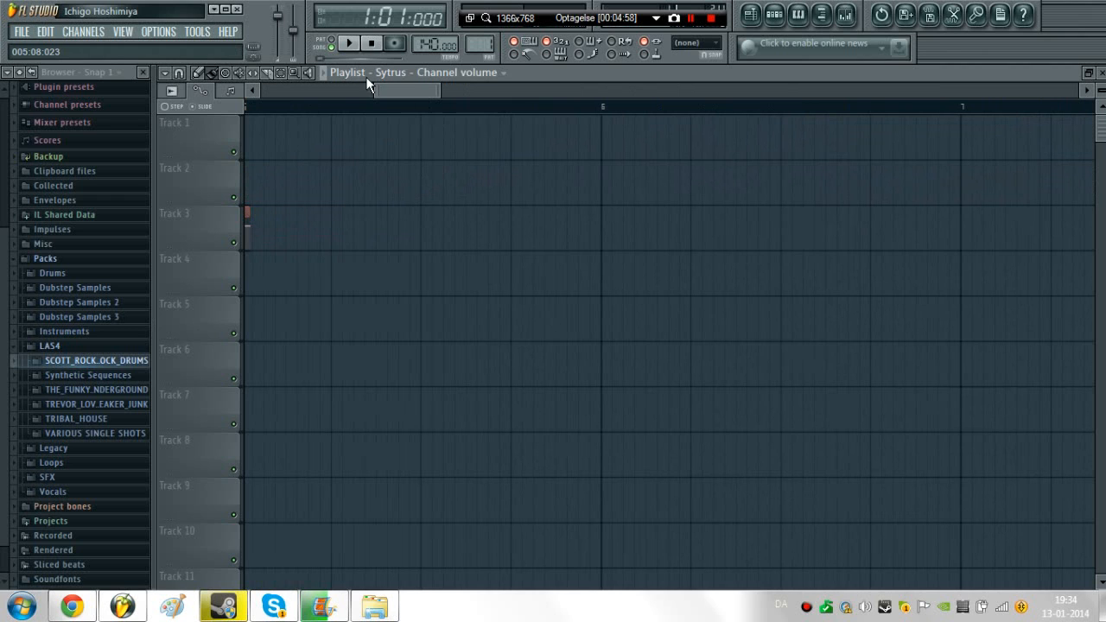
{"action": "left_click_drag", "start_coordinate": [399, 87], "coordinate": [377, 98]}
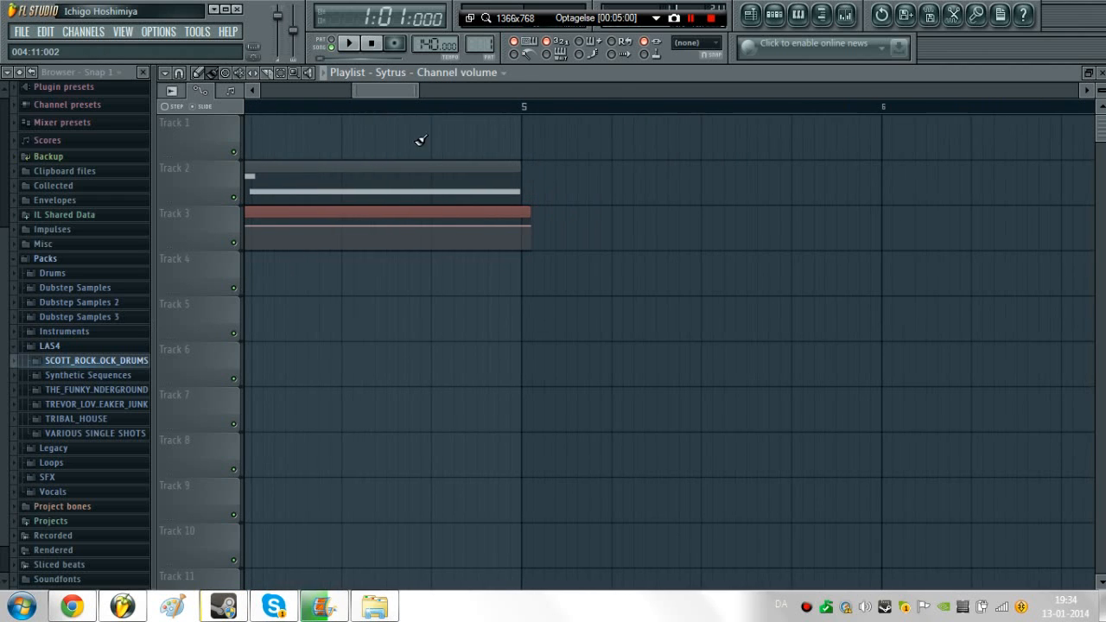
{"action": "left_click", "coordinate": [532, 212]}
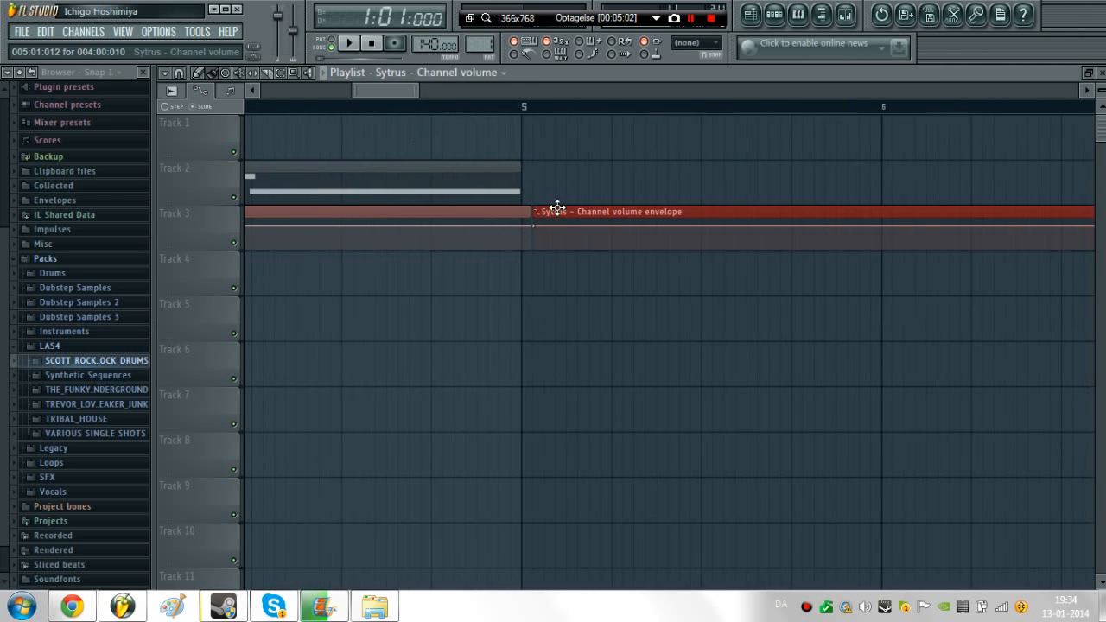
{"action": "right_click", "coordinate": [557, 209]}
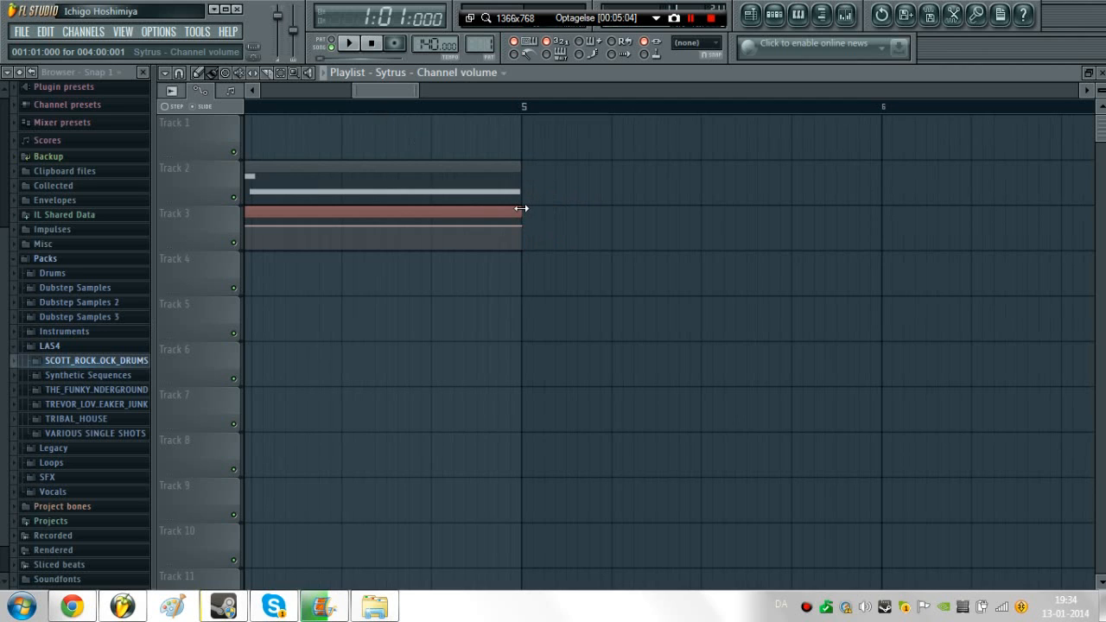
{"action": "scroll", "coordinate": [597, 201], "scroll_direction": "up", "scroll_amount": 4}
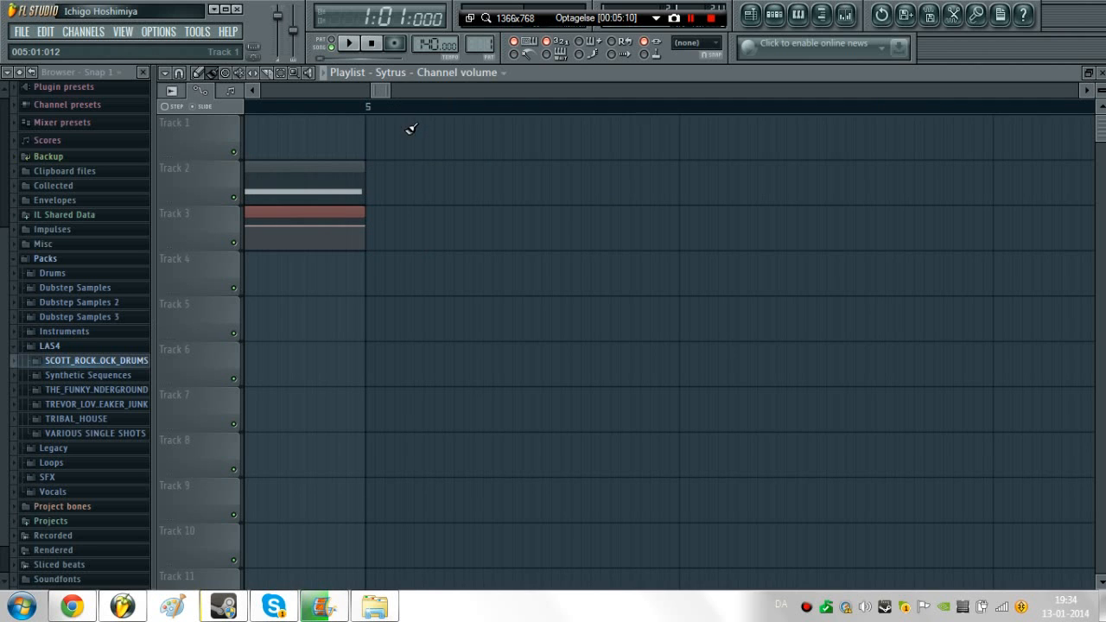
- Shape the Sytrus channel volume envelope into a fade-in from the bottom at bar 1 to near the top at bar 5, and play it
{"action": "scroll", "coordinate": [413, 130], "scroll_direction": "down", "scroll_amount": 4}
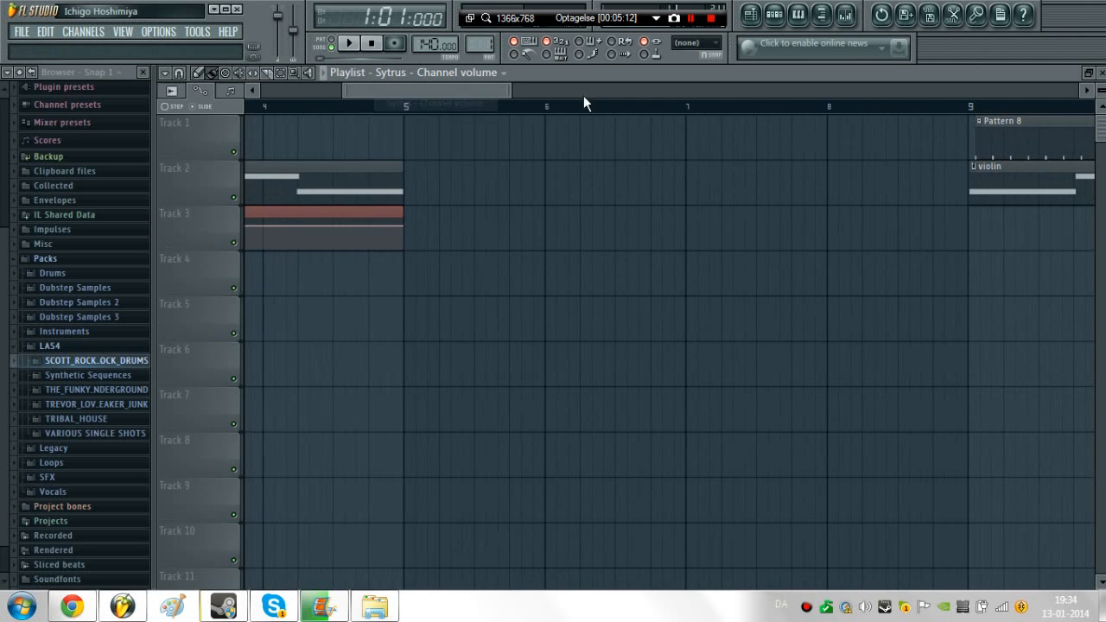
{"action": "left_click_drag", "start_coordinate": [441, 91], "coordinate": [52, 96]}
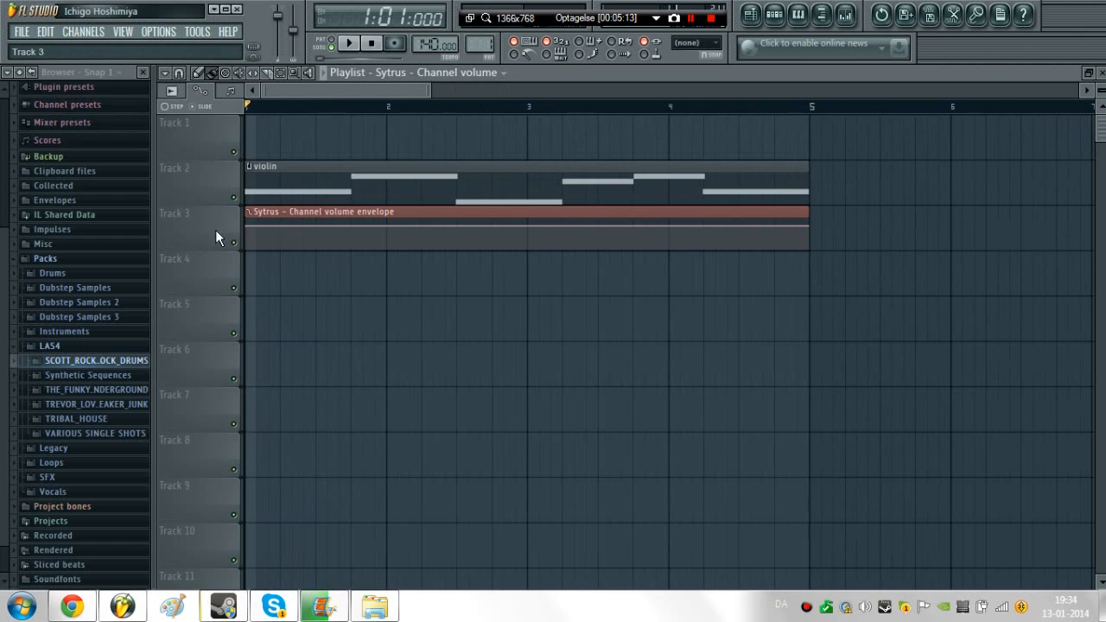
{"action": "left_click_drag", "start_coordinate": [250, 227], "coordinate": [259, 313]}
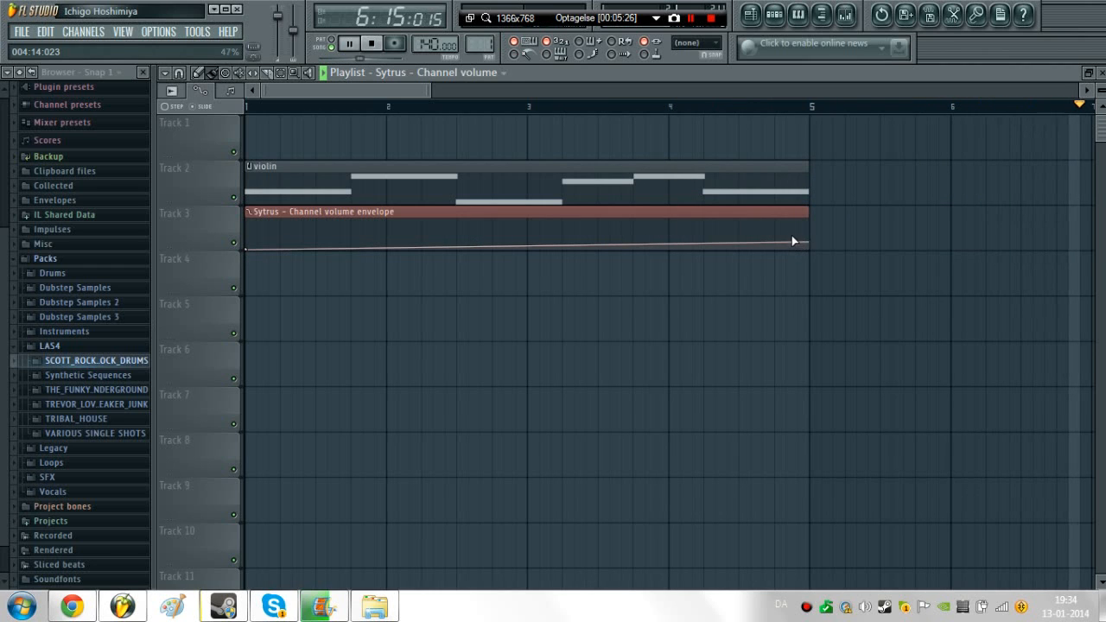
{"action": "left_click_drag", "start_coordinate": [800, 242], "coordinate": [807, 215]}
{"action": "key", "text": "space"}
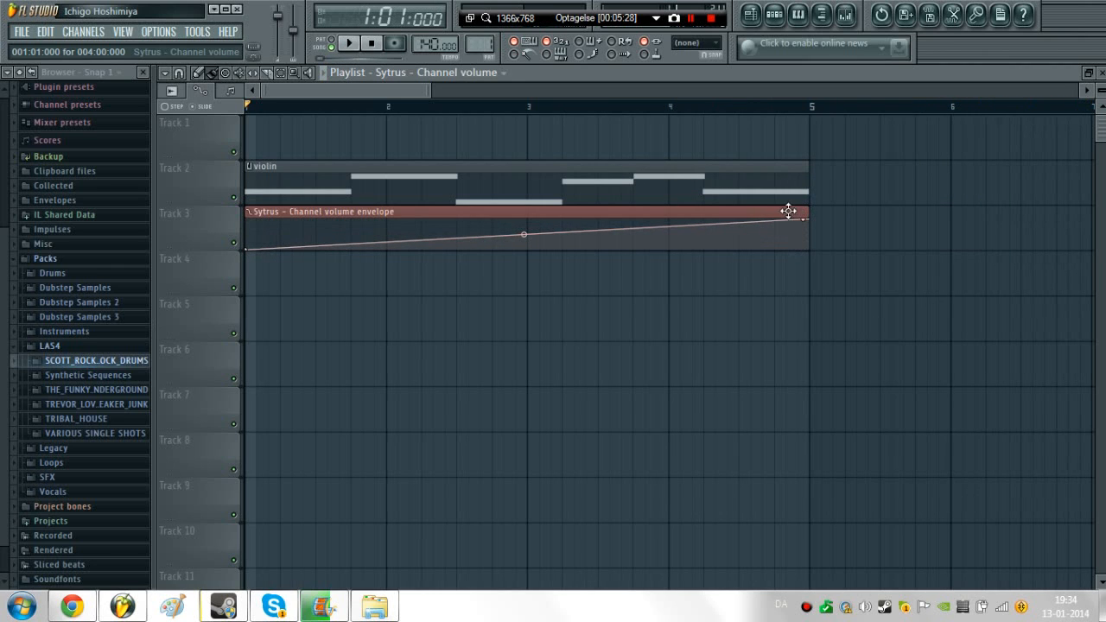
{"action": "key", "text": "space"}
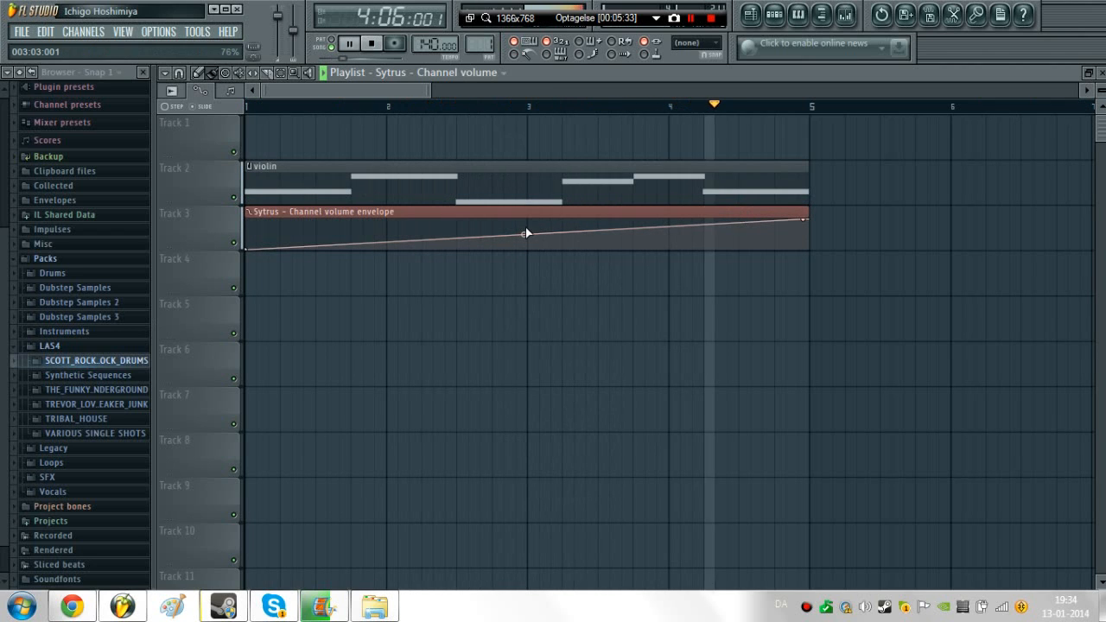
{"action": "key", "text": "space"}
- Add two volume envelope points just after bar 2, at about 42% and 79%, and play the section to check the steeper rise
{"action": "left_click_drag", "start_coordinate": [482, 239], "coordinate": [370, 232]}
{"action": "key", "text": "space"}
{"action": "key", "text": "space"}
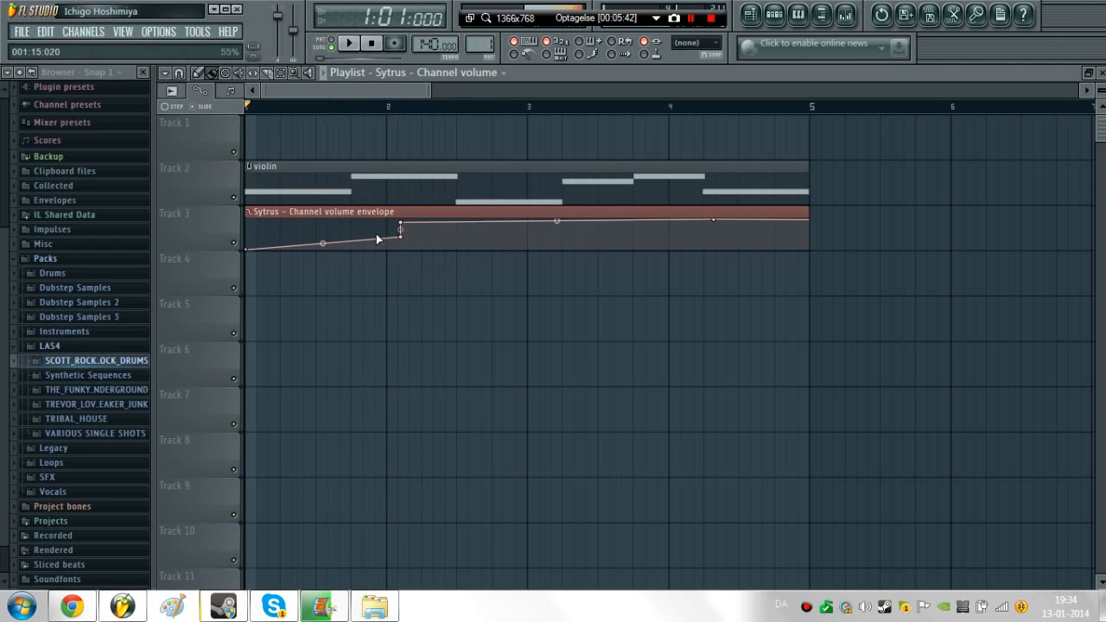
{"action": "key", "text": "space"}
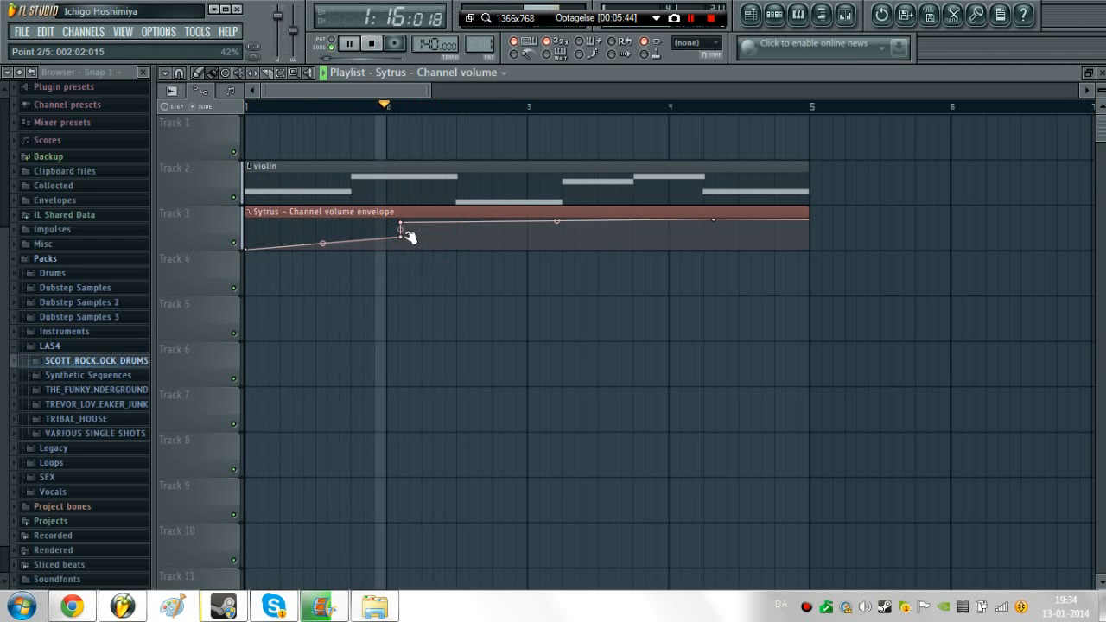
{"action": "key", "text": "space"}
{"action": "left_click_drag", "start_coordinate": [411, 227], "coordinate": [434, 225]}
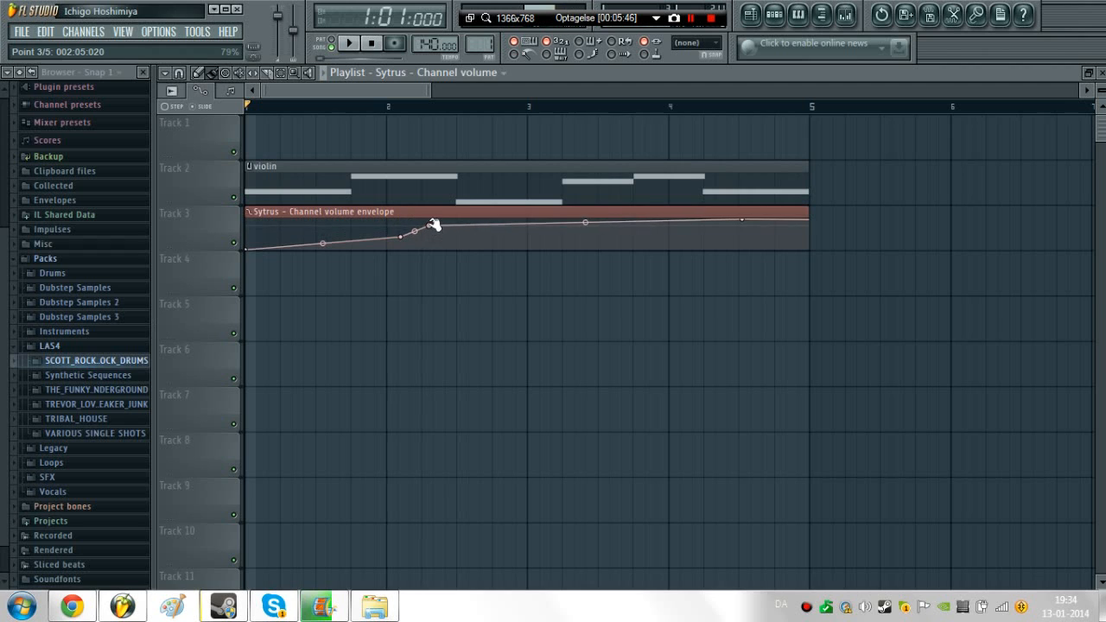
- Add envelope points for a dip at bar 3, a rise to about 92% before bar 4 and a drop towards bar 5, and play the result
{"action": "right_click", "coordinate": [530, 237]}
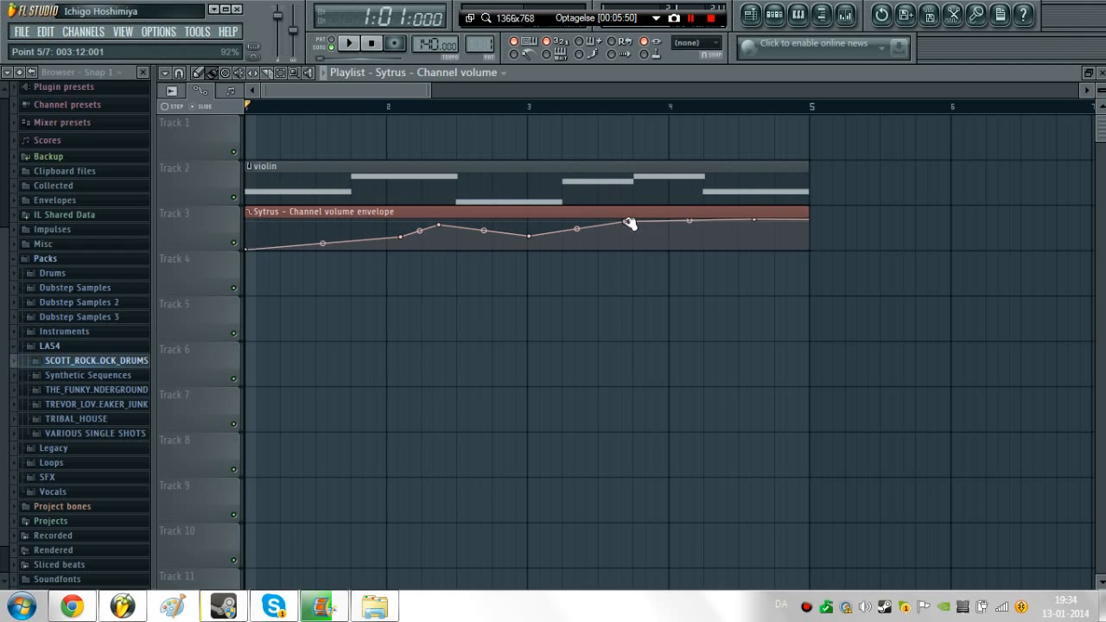
{"action": "key", "text": "space"}
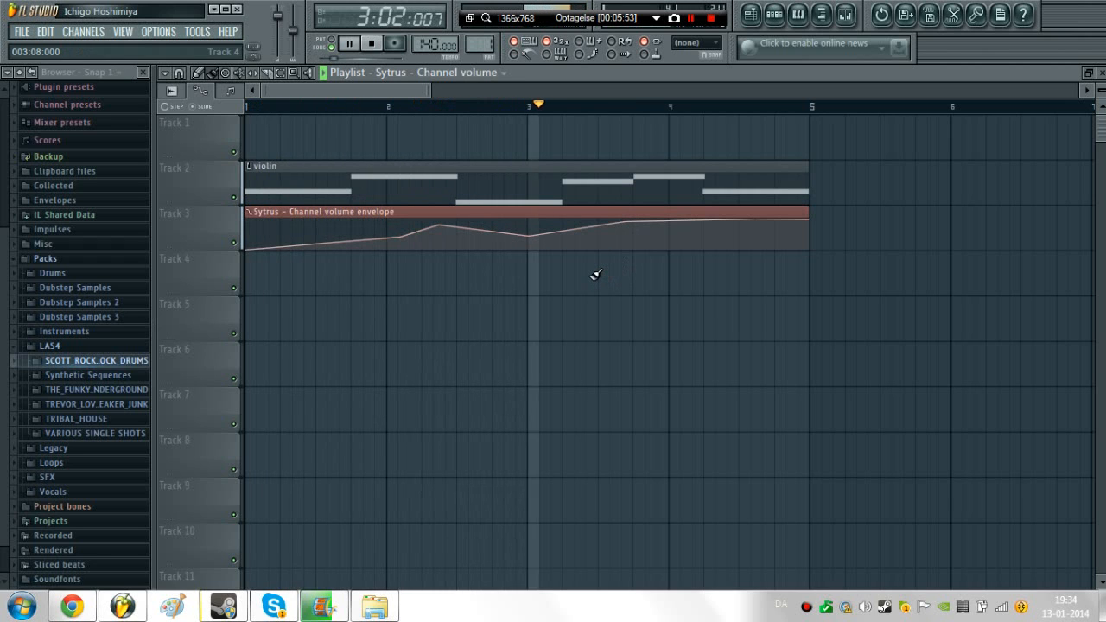
{"action": "right_click", "coordinate": [789, 238]}
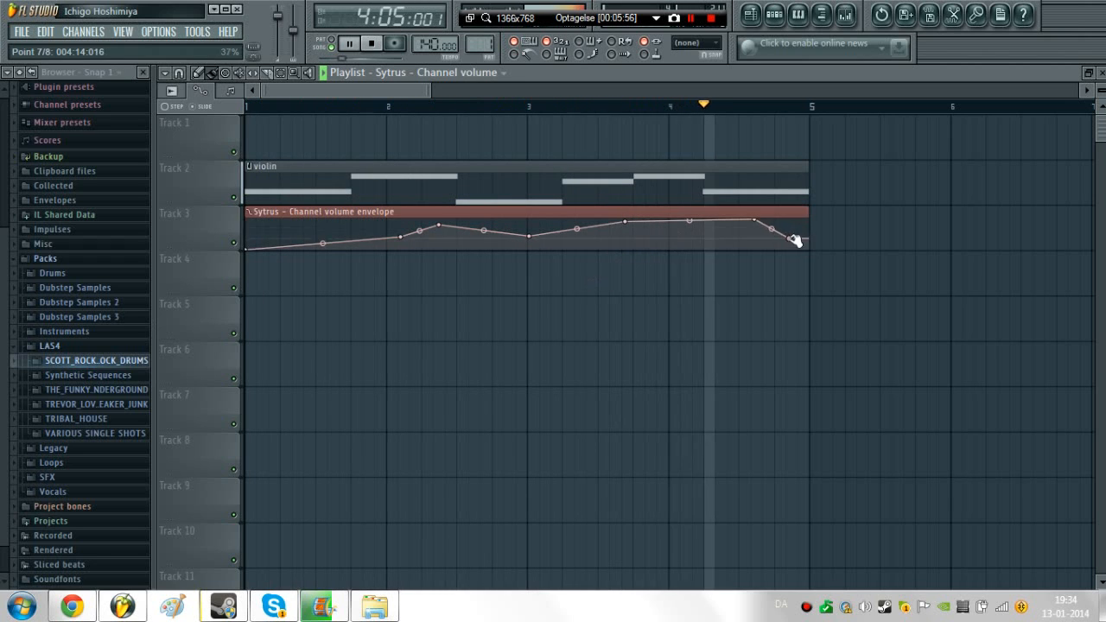
{"action": "mouse_move", "coordinate": [794, 239]}
{"action": "left_mouse_down"}
{"action": "mouse_move", "coordinate": [803, 247]}
{"action": "mouse_move", "coordinate": [808, 231]}
{"action": "left_mouse_up"}
{"action": "key", "text": "space"}
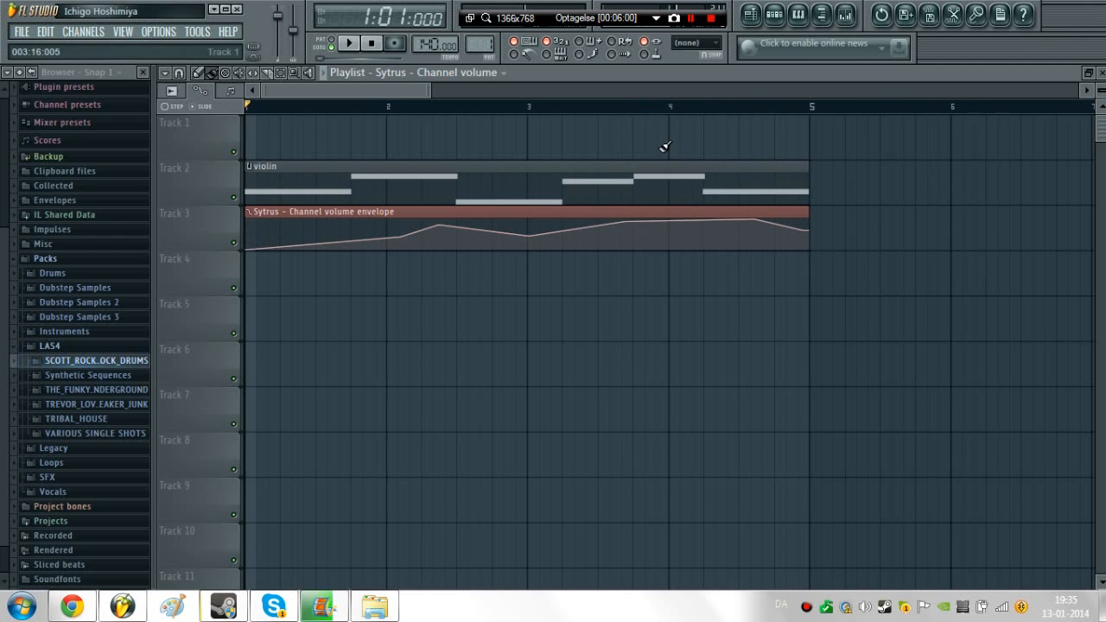
{"action": "key", "text": "space"}
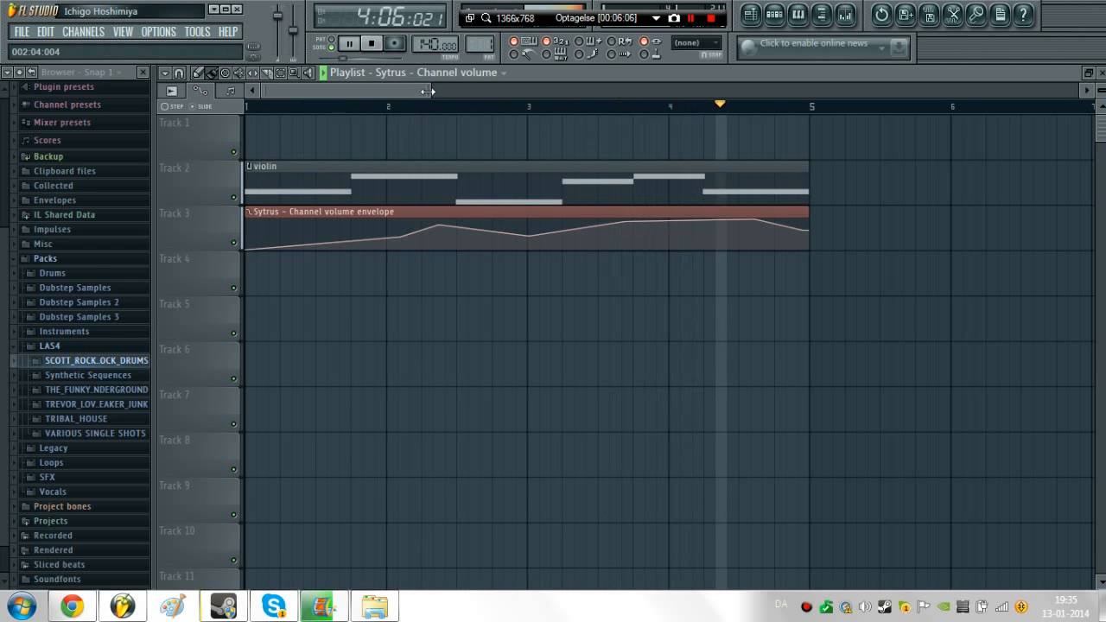
- Move the second violin clip on Track 2 to start exactly at bar 5, directly after the first violin clip
{"action": "left_click_drag", "start_coordinate": [428, 90], "coordinate": [1105, 142]}
{"action": "key", "text": "space"}
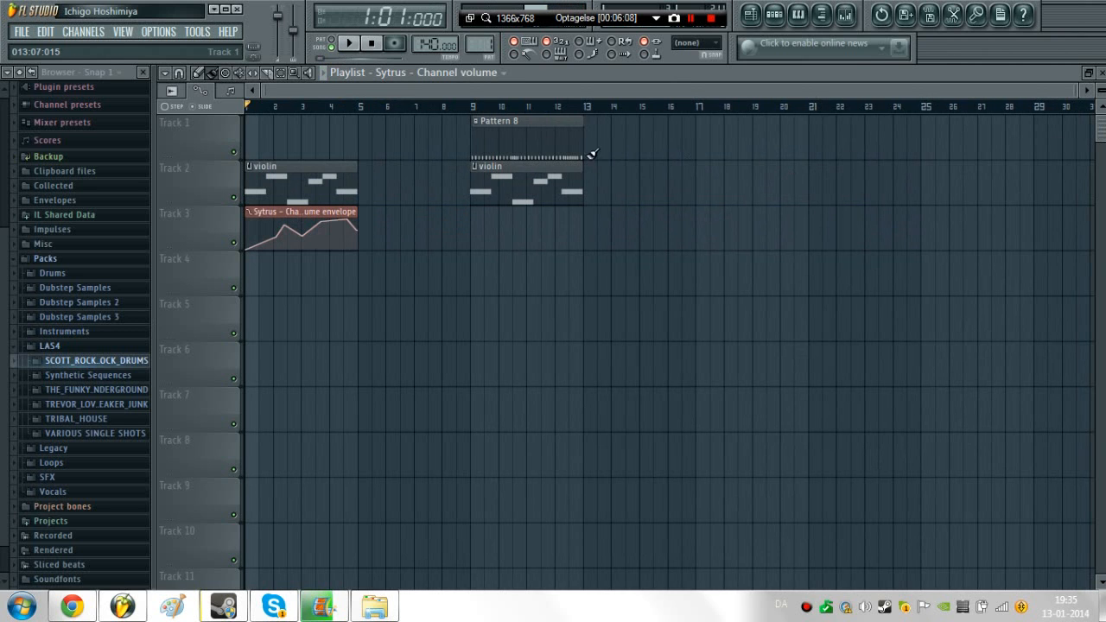
{"action": "left_click_drag", "start_coordinate": [541, 167], "coordinate": [425, 173]}
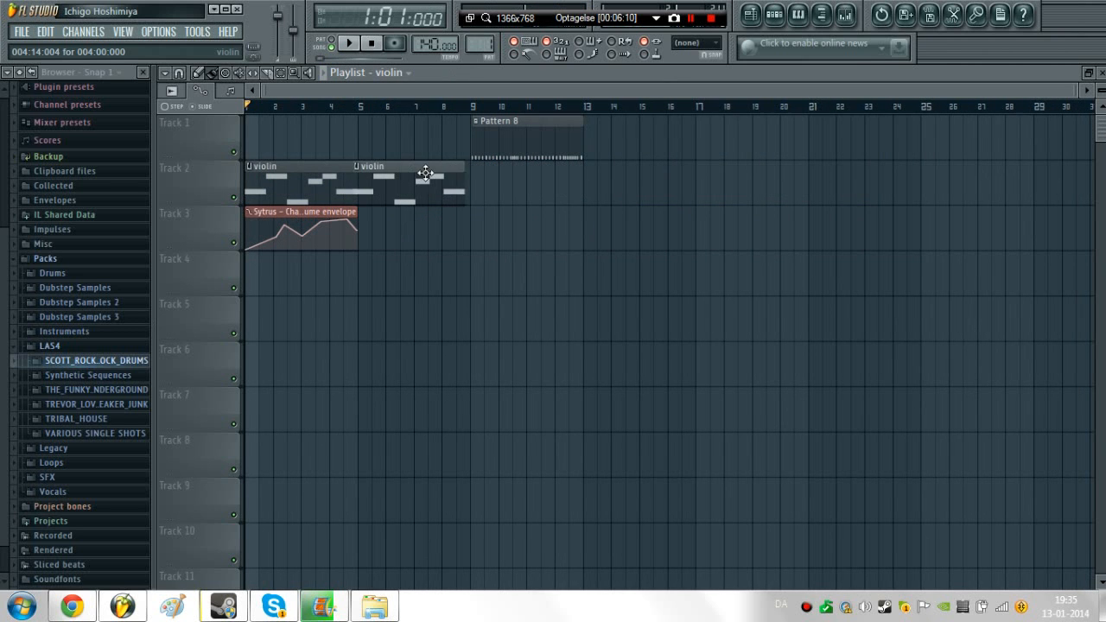
{"action": "scroll", "coordinate": [437, 176], "scroll_direction": "up", "scroll_amount": 5}
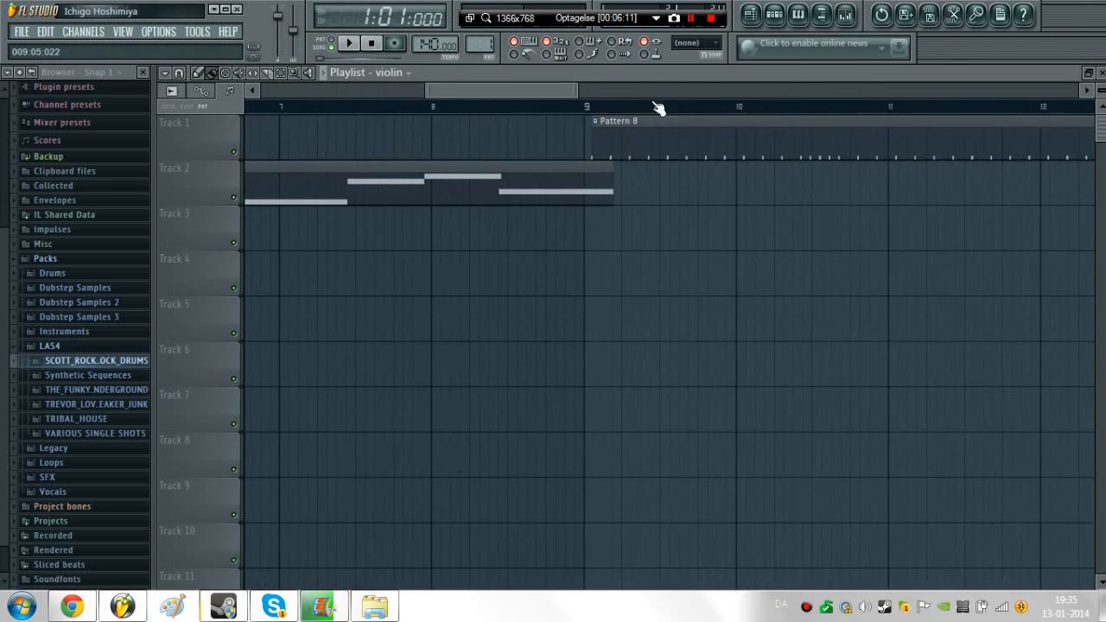
{"action": "left_click_drag", "start_coordinate": [748, 130], "coordinate": [382, 121]}
{"action": "left_click_drag", "start_coordinate": [477, 93], "coordinate": [372, 100]}
{"action": "mouse_move", "coordinate": [544, 161]}
{"action": "left_mouse_down"}
{"action": "mouse_move", "coordinate": [562, 163]}
{"action": "mouse_move", "coordinate": [534, 159]}
{"action": "left_mouse_up"}
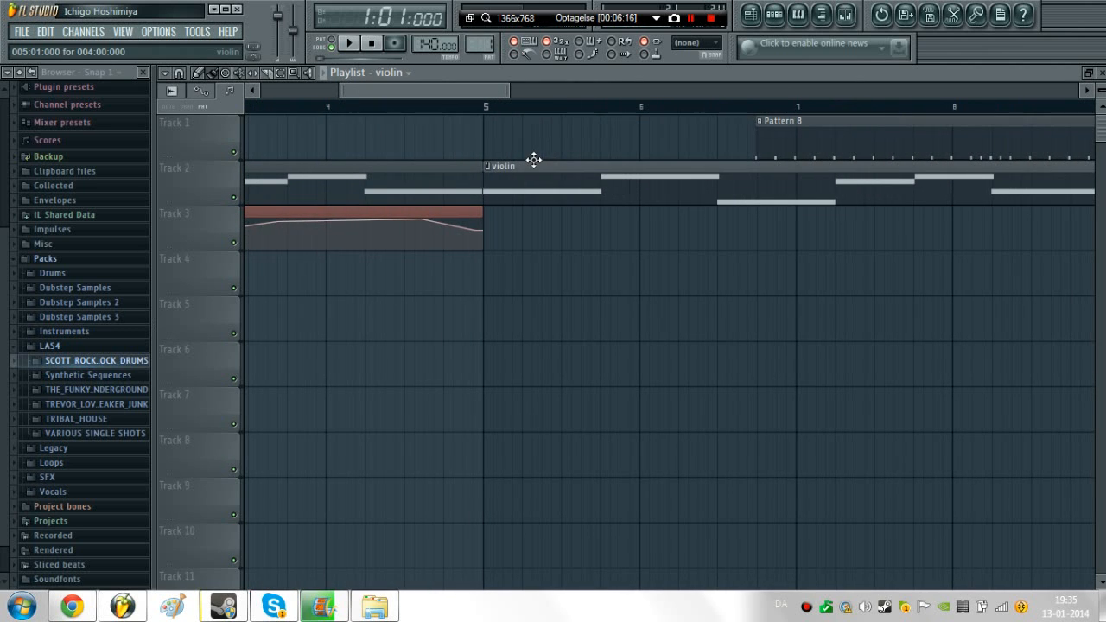
{"action": "scroll", "coordinate": [540, 164], "scroll_direction": "up", "scroll_amount": 4}
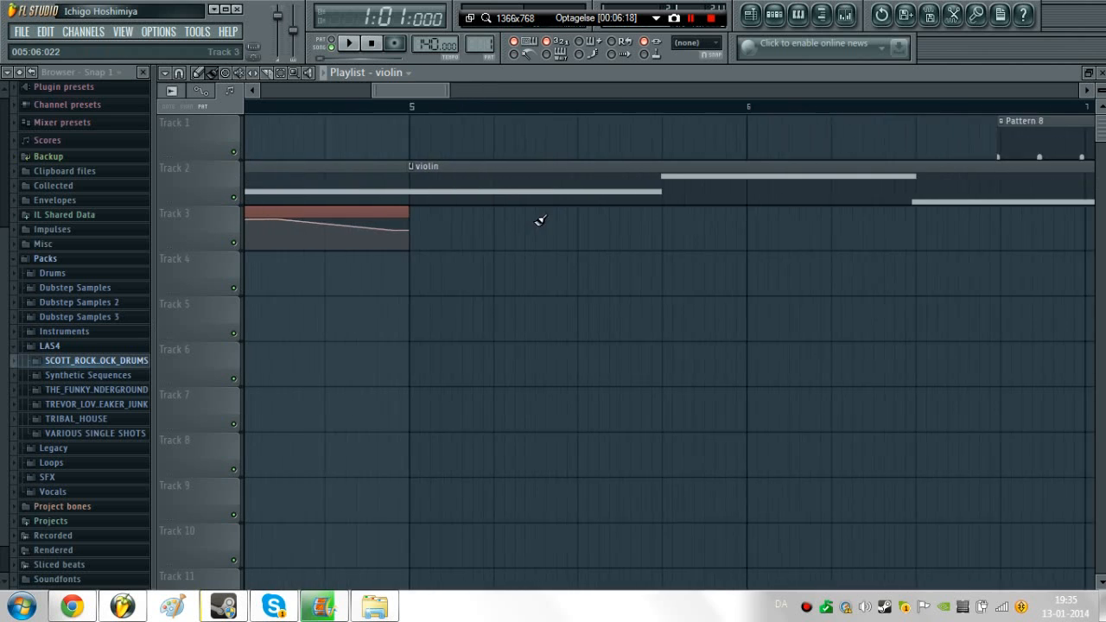
{"action": "left_click_drag", "start_coordinate": [451, 174], "coordinate": [461, 169]}
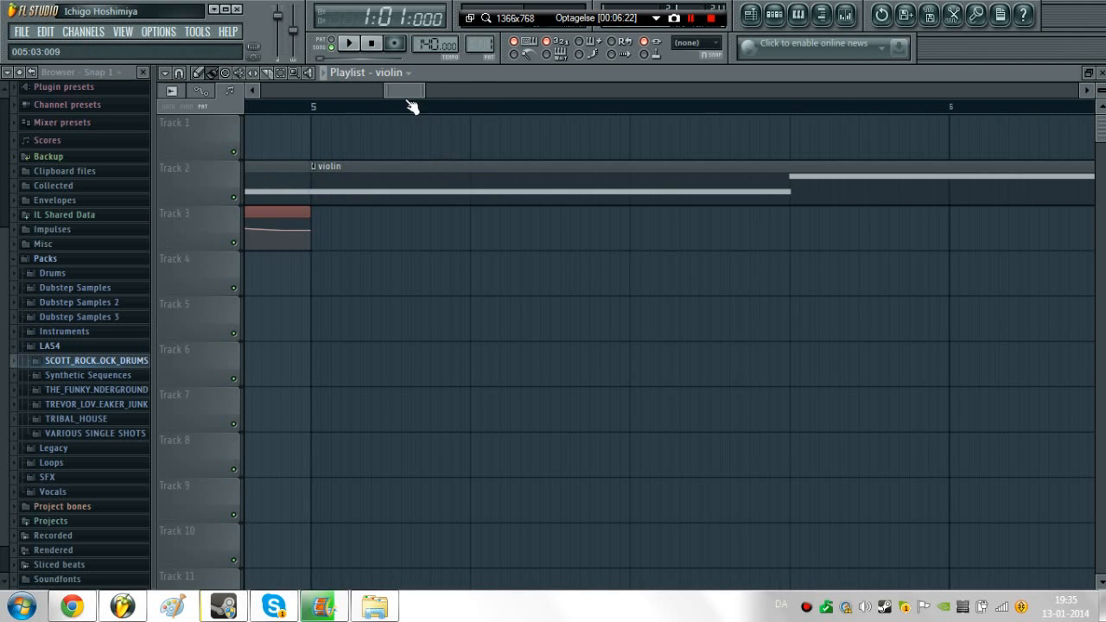
- Align the Pattern 8 clip on Track 1 with the second violin clip at bar 5, and play the arrangement
{"action": "mouse_move", "coordinate": [412, 106]}
{"action": "left_mouse_down"}
{"action": "mouse_move", "coordinate": [487, 101]}
{"action": "mouse_move", "coordinate": [429, 102]}
{"action": "mouse_move", "coordinate": [478, 86]}
{"action": "mouse_move", "coordinate": [183, 112]}
{"action": "mouse_move", "coordinate": [379, 100]}
{"action": "mouse_move", "coordinate": [1015, 126]}
{"action": "mouse_move", "coordinate": [748, 135]}
{"action": "mouse_move", "coordinate": [797, 134]}
{"action": "left_mouse_up"}
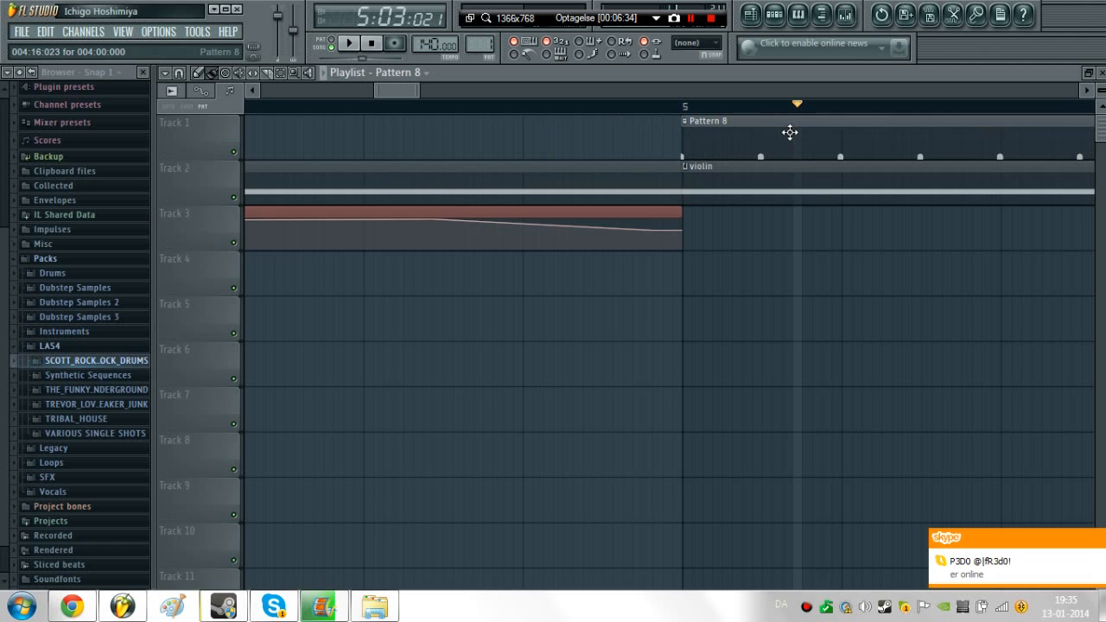
{"action": "left_click_drag", "start_coordinate": [792, 133], "coordinate": [792, 133]}
{"action": "scroll", "coordinate": [388, 199], "scroll_direction": "down", "scroll_amount": 8}
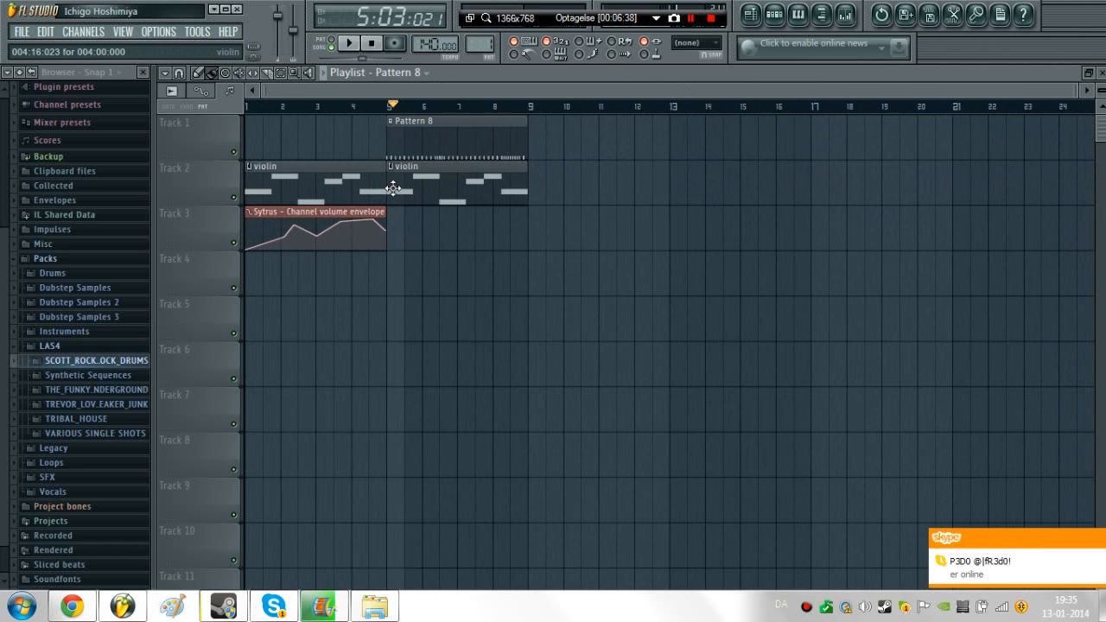
{"action": "key", "text": "space"}
{"action": "key", "text": "space"}
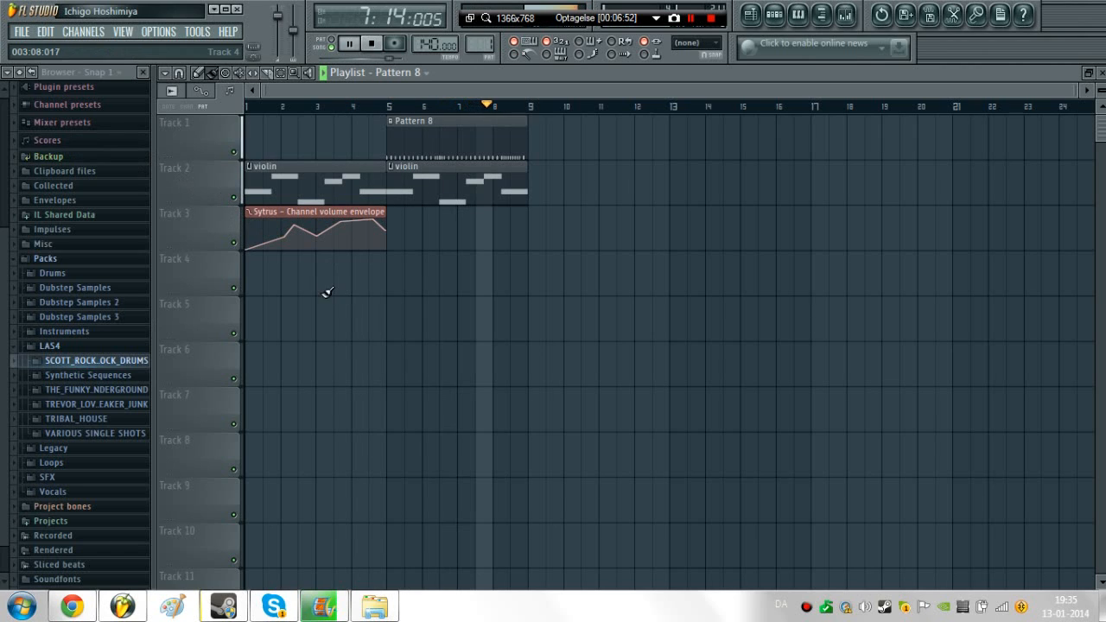
{"action": "key", "text": "space"}
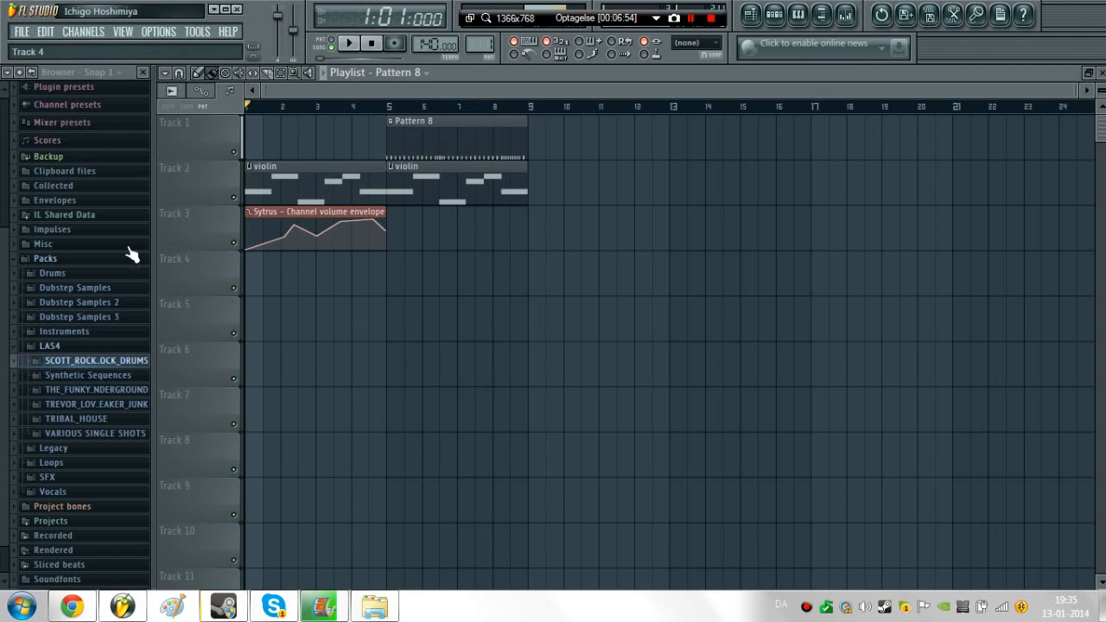
- Close the playlist, bring up the step sequencer and name the empty Pattern 2 "lead"
{"action": "key", "text": "F6"}
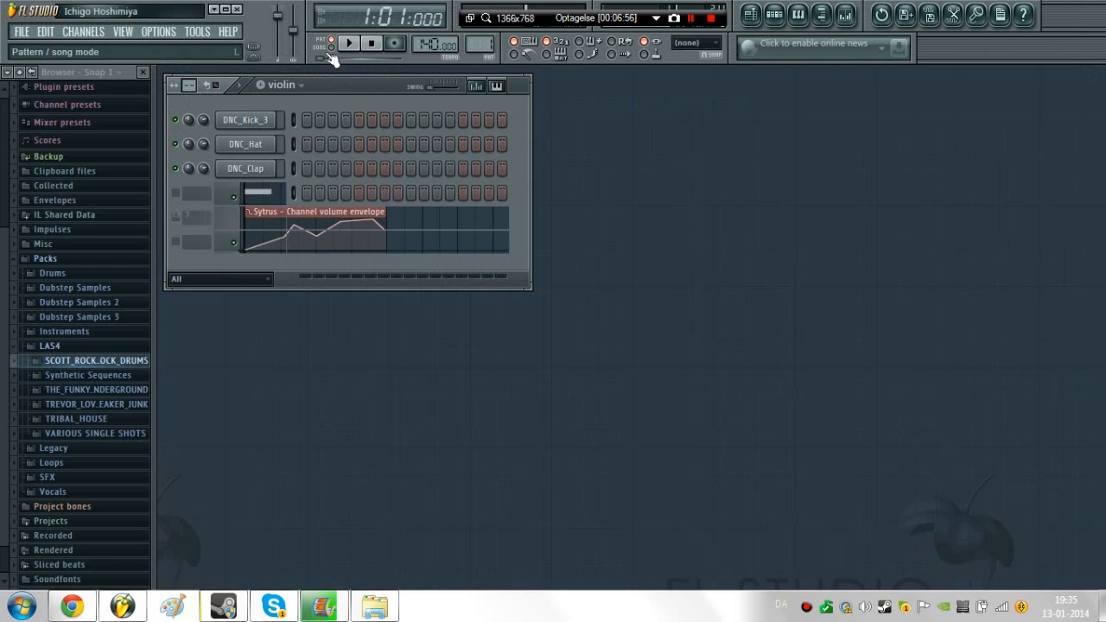
{"action": "key", "text": "F5"}
{"action": "left_click", "coordinate": [259, 84]}
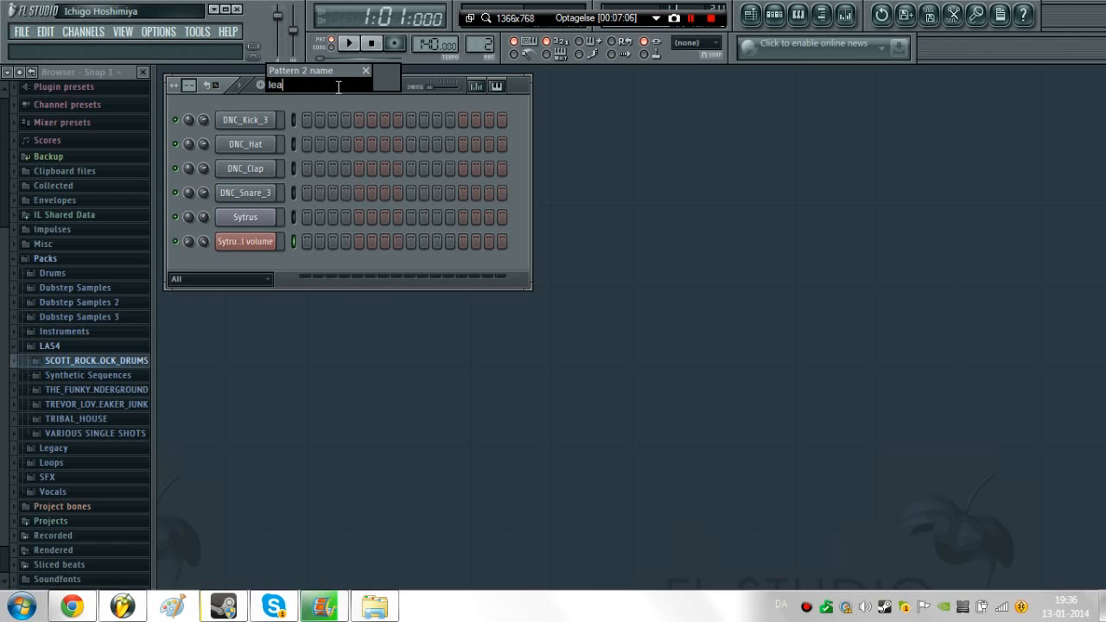
{"action": "type", "text": "lead"}
{"action": "key", "text": "Return"}
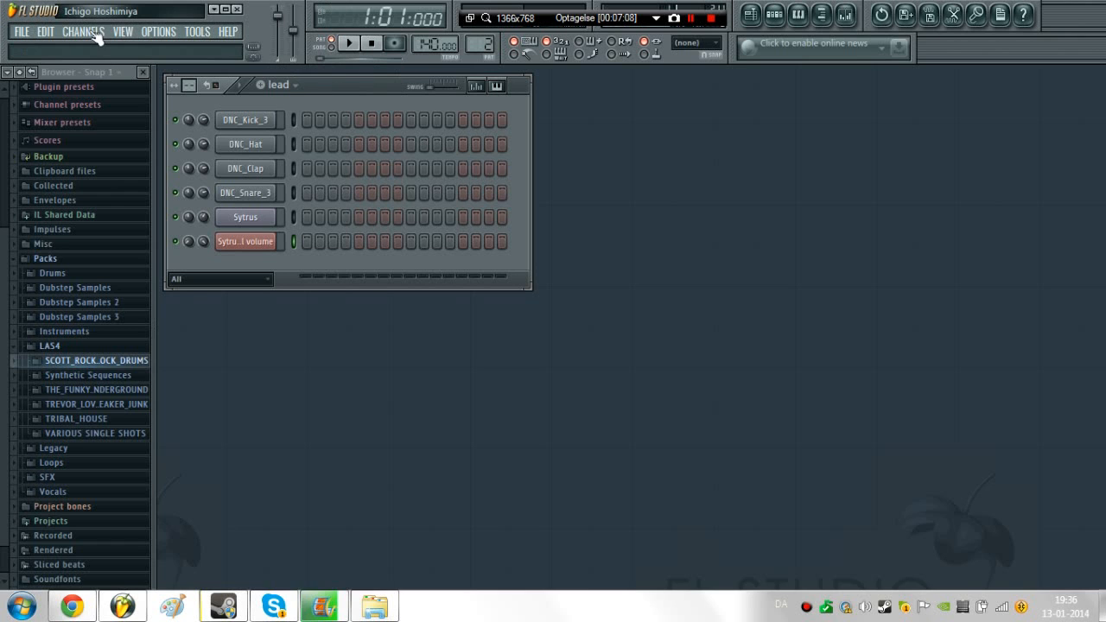
- Add a Sawer synthesizer channel and move its window up so the whole instrument is in view
{"action": "left_click", "coordinate": [158, 32]}
{"action": "mouse_move", "coordinate": [91, 35]}
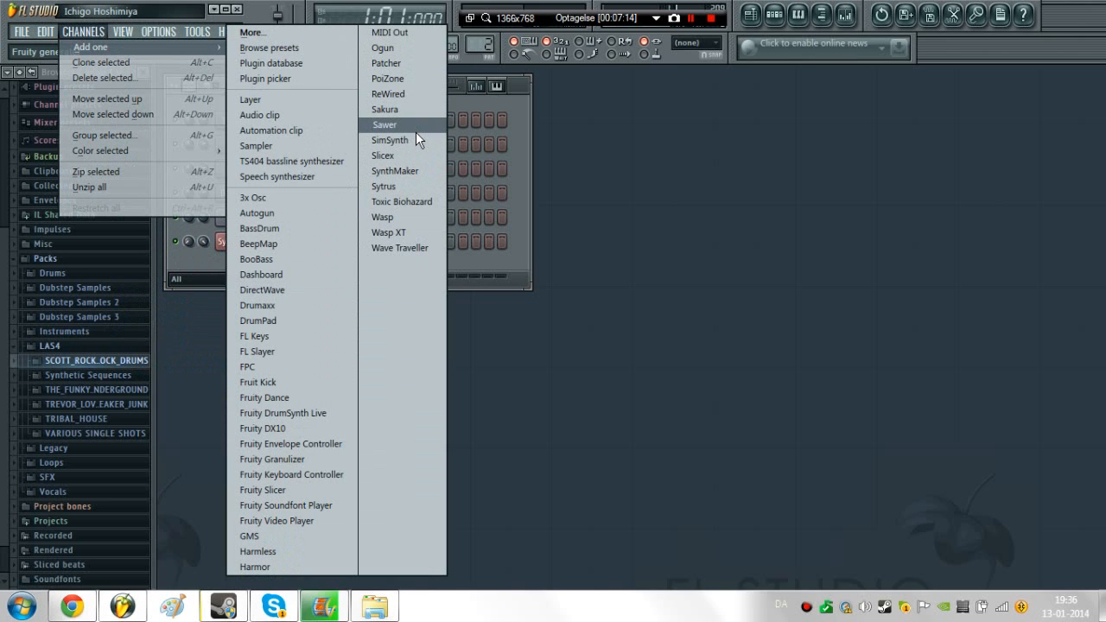
{"action": "left_click", "coordinate": [416, 132]}
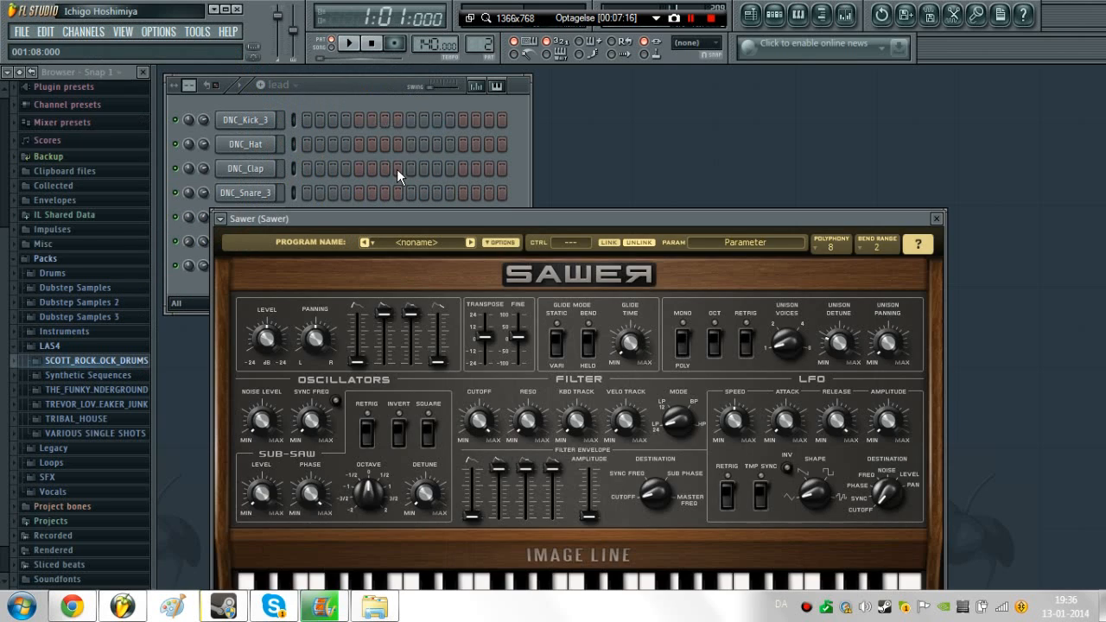
{"action": "left_click_drag", "start_coordinate": [571, 212], "coordinate": [580, 71]}
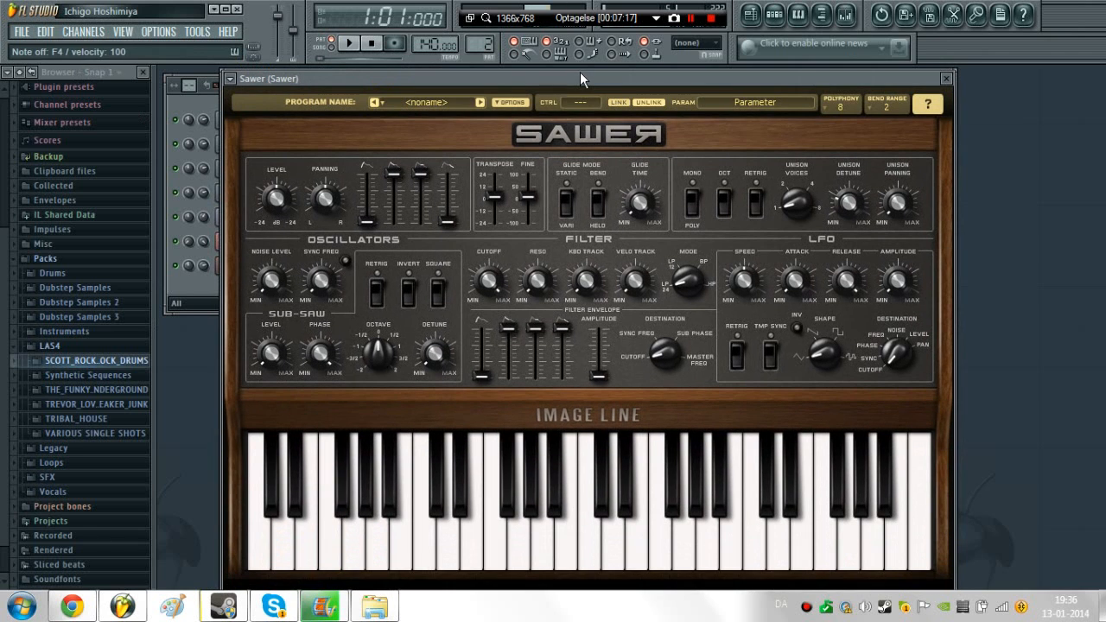
- Go through the Sawer presets FG Aflac, FG Almost a Violin and FG Angry Analog, auditioning them with alternating notes such as C and F
{"action": "left_click", "coordinate": [480, 102]}
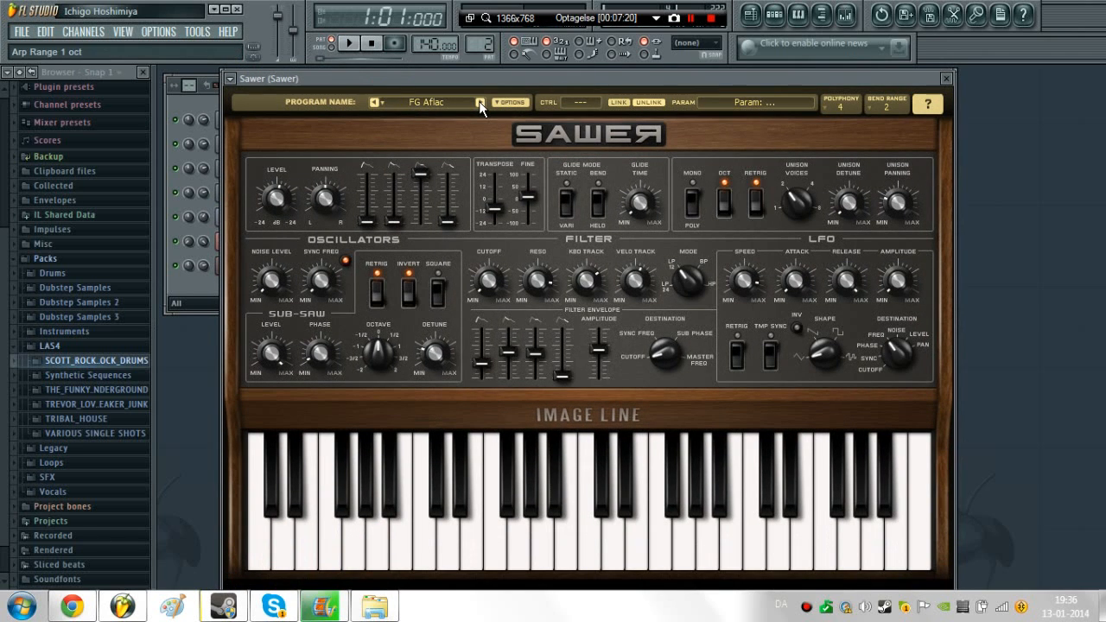
{"action": "left_click", "coordinate": [481, 102]}
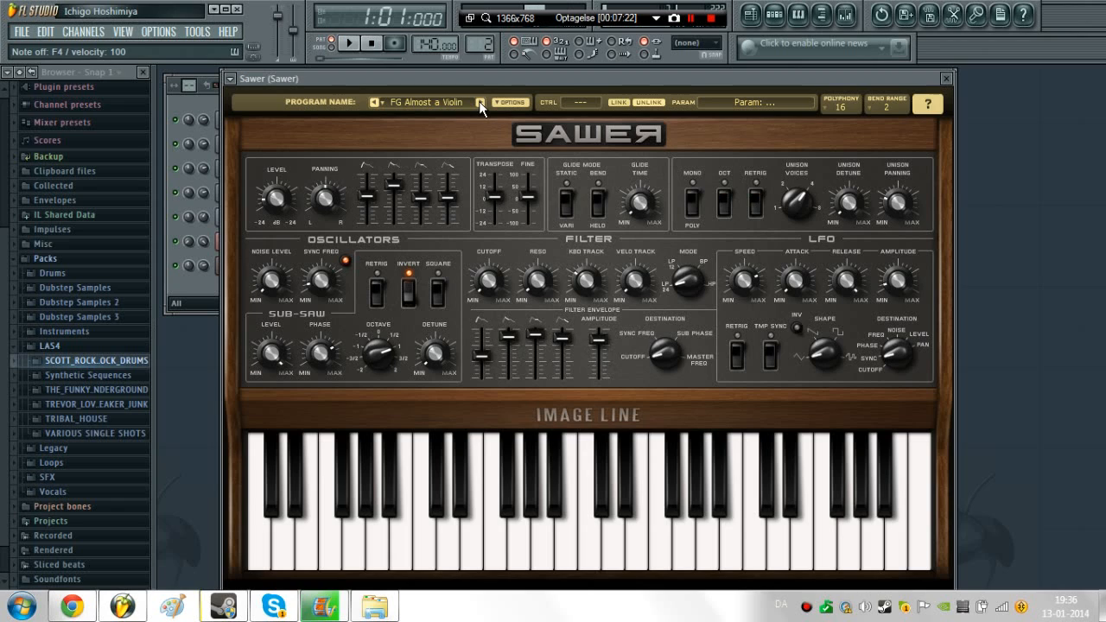
{"action": "left_click", "coordinate": [481, 102]}
{"action": "key", "text": "z"}
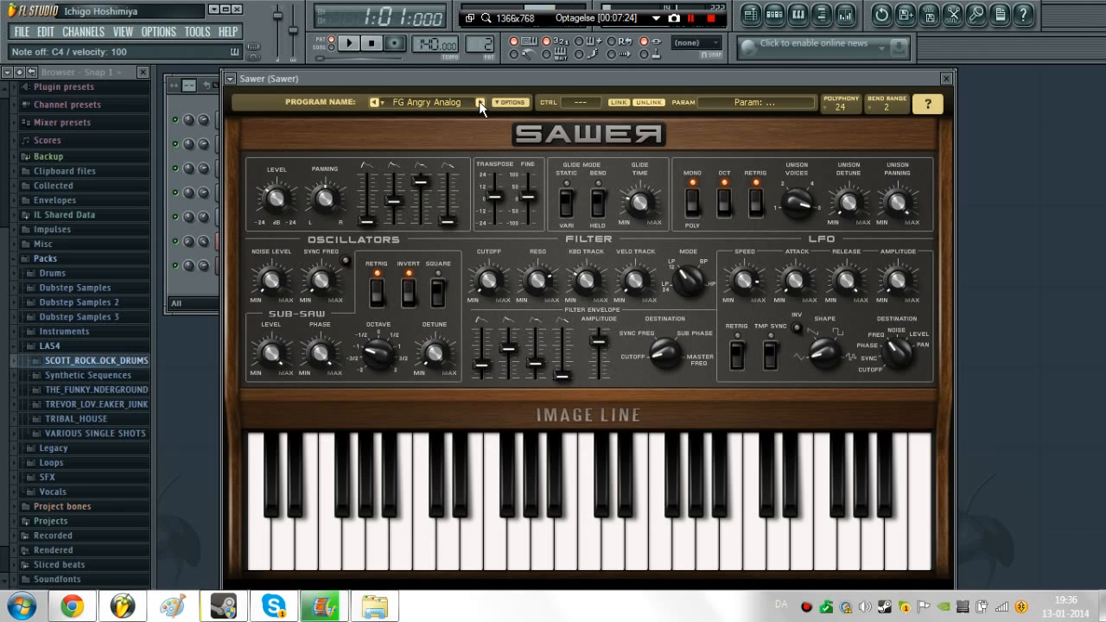
{"action": "key", "text": "z"}
{"action": "key", "text": "v"}
{"action": "key", "text": "z"}
{"action": "key", "text": "v"}
{"action": "key", "text": "z"}
{"action": "key", "text": "v"}
{"action": "key", "text": "z"}
{"action": "key", "text": "v"}
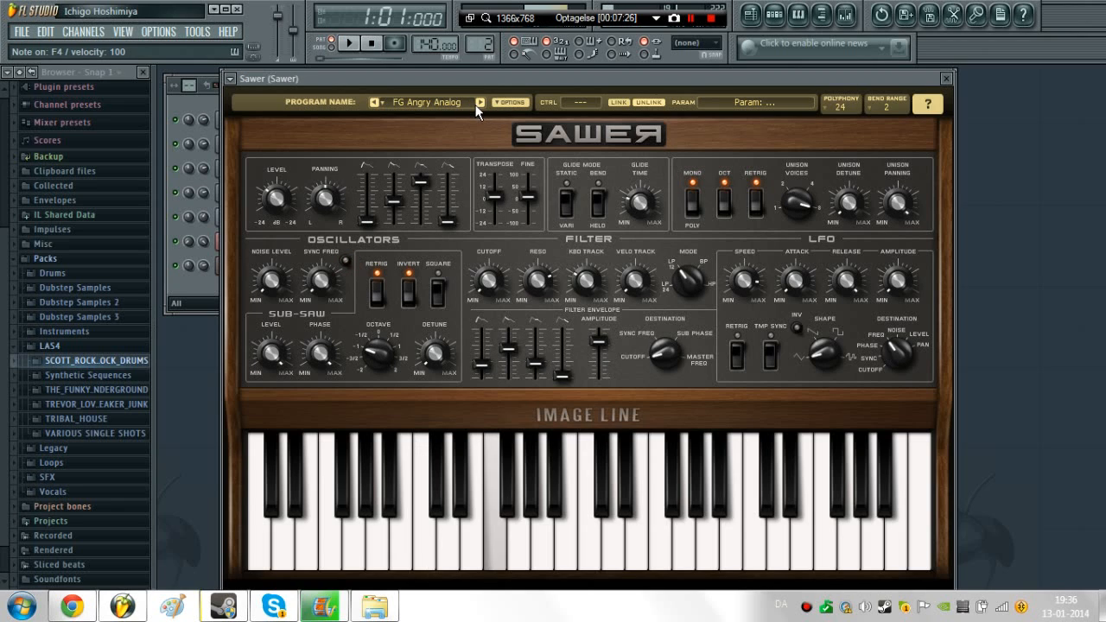
{"action": "key", "text": "x"}
{"action": "key", "text": "b"}
{"action": "key", "text": "x"}
{"action": "key", "text": "z"}
{"action": "key", "text": "v"}
{"action": "key", "text": "z"}
- Step forward through the Sawer presets FG Angry Walk, FG Butter Pad and FG BuzzSaw, auditioning each with C and F notes
{"action": "left_click", "coordinate": [480, 103]}
{"action": "key", "text": "z"}
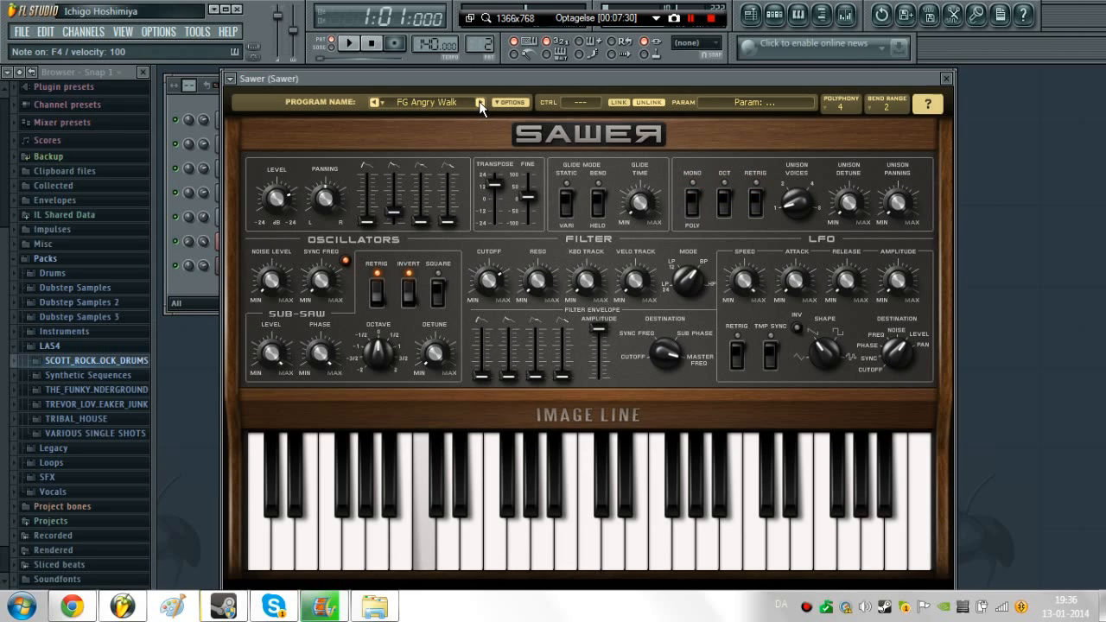
{"action": "key", "text": "v"}
{"action": "key", "text": "z"}
{"action": "left_click", "coordinate": [481, 102]}
{"action": "key", "text": "z"}
{"action": "key", "text": "v"}
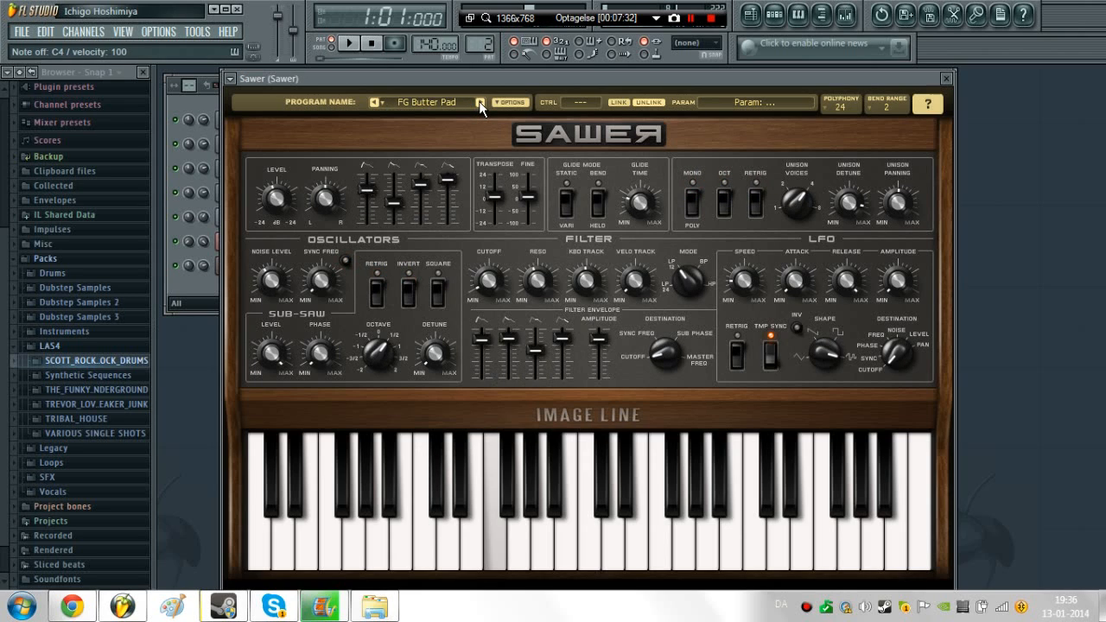
{"action": "key", "text": "z"}
{"action": "left_click", "coordinate": [480, 103]}
{"action": "key", "text": "z"}
{"action": "key", "text": "v"}
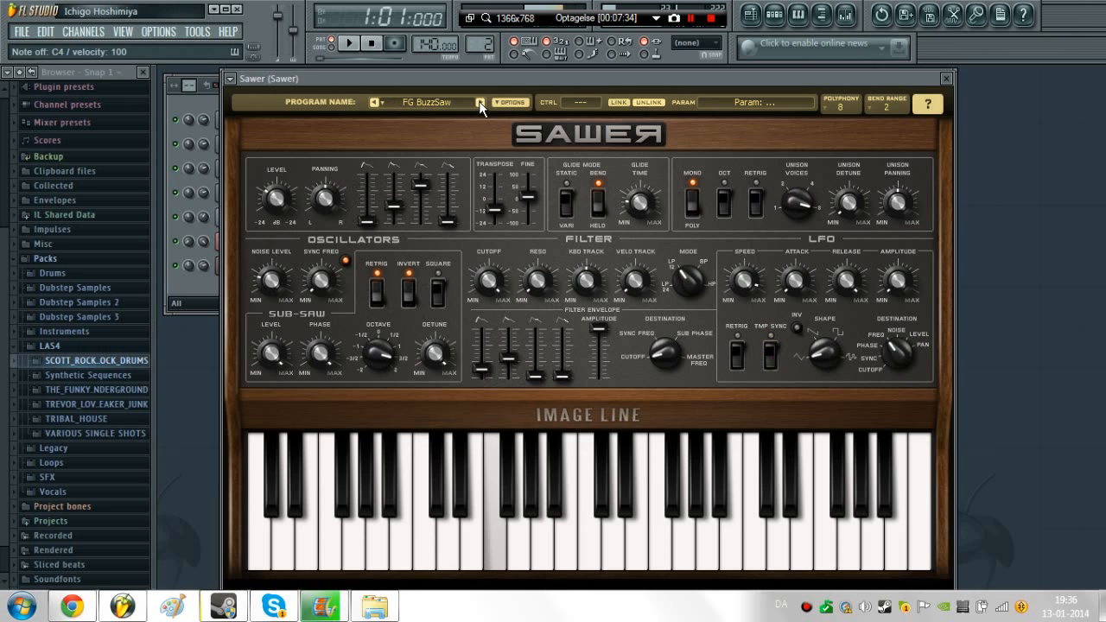
{"action": "key", "text": "z"}
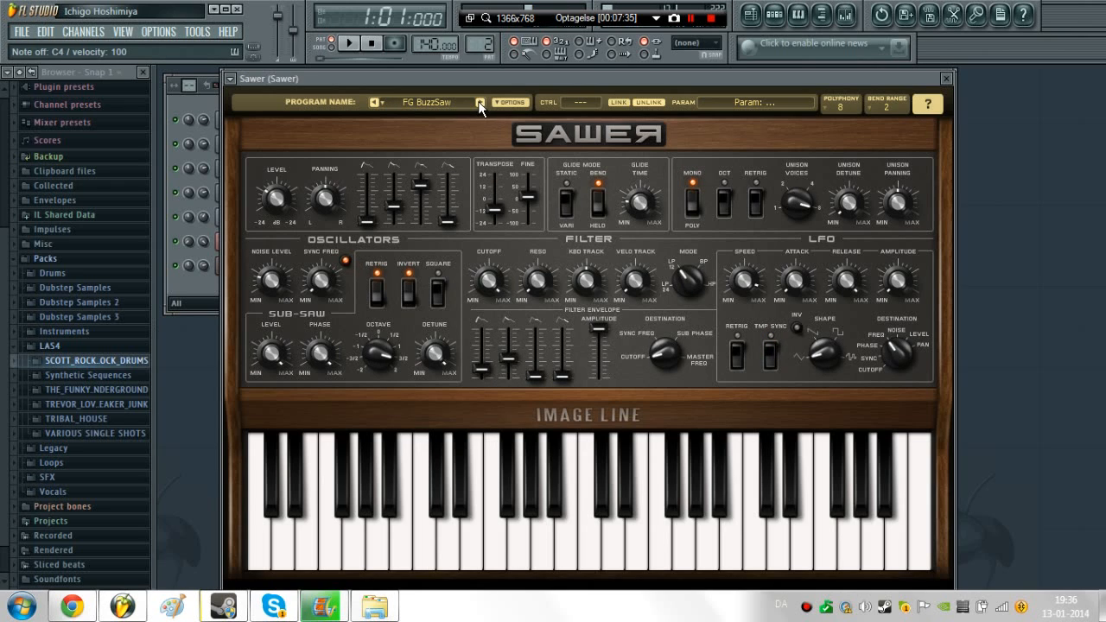
- Continue through the Sawer presets FG Chomper, FG Classico Bass and FG EZ-Wide, auditioning each with a C note
{"action": "left_click", "coordinate": [479, 103]}
{"action": "key", "text": "z"}
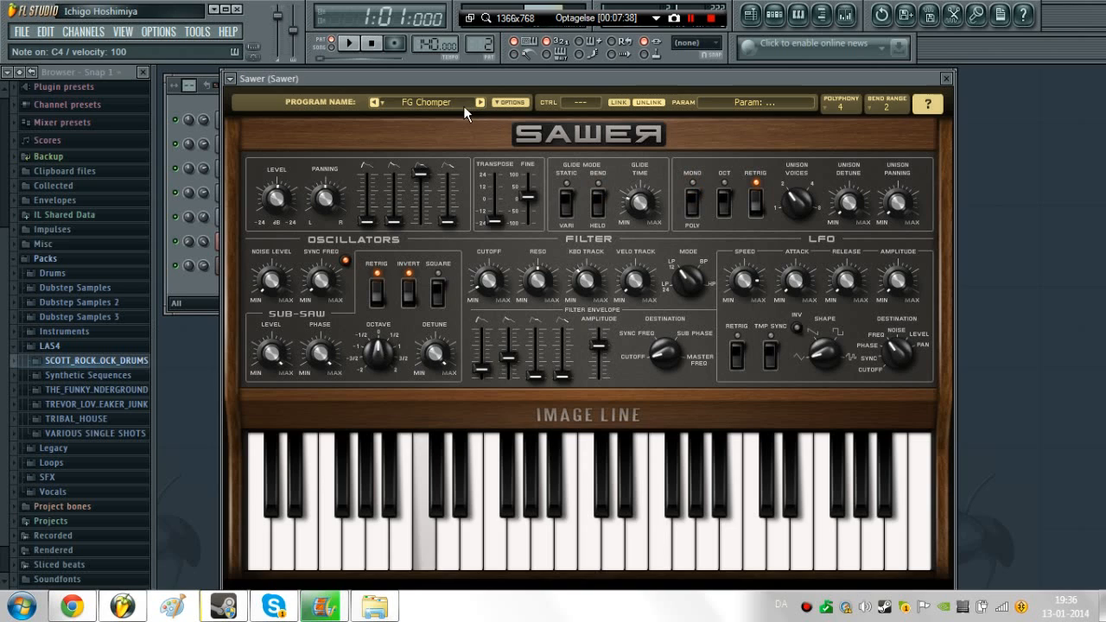
{"action": "left_click", "coordinate": [481, 103]}
{"action": "key", "text": "z"}
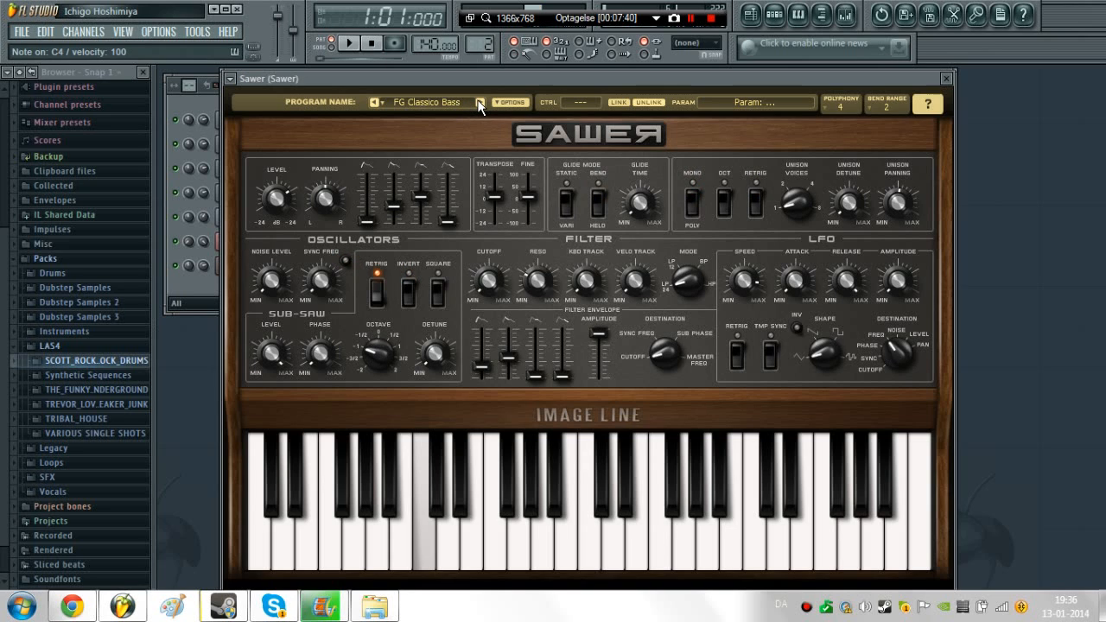
{"action": "left_click", "coordinate": [481, 102]}
{"action": "key", "text": "z"}
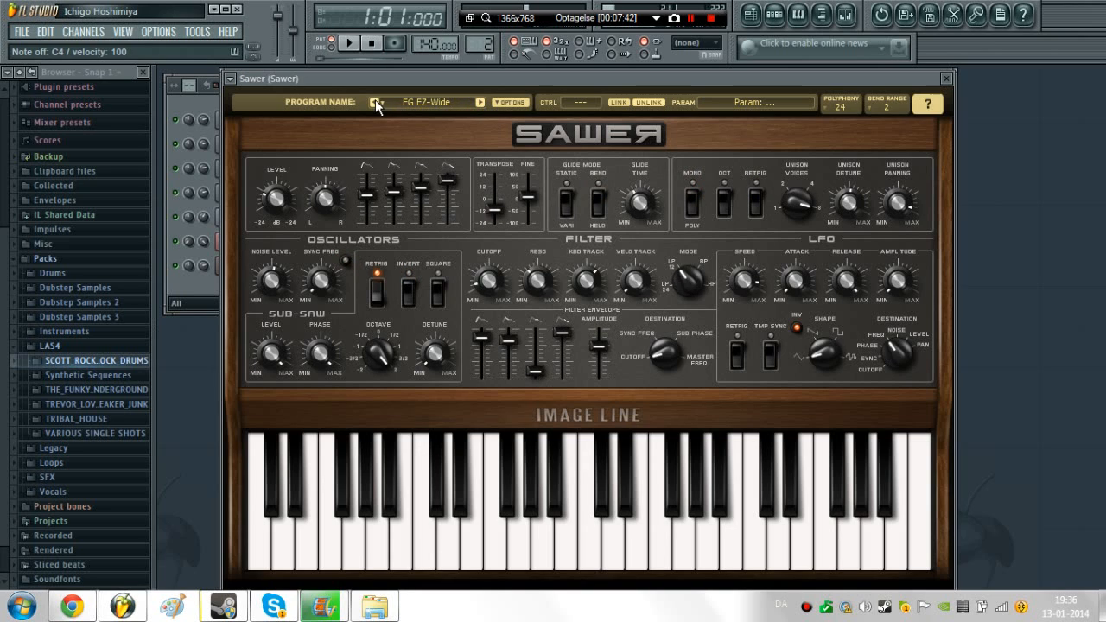
- Return to the FG Classico Bass preset, test it with alternating C and F notes, and close the Sawer window
{"action": "left_click", "coordinate": [375, 102]}
{"action": "key", "text": "z"}
{"action": "key", "text": "v"}
{"action": "key", "text": "z"}
{"action": "key", "text": "v"}
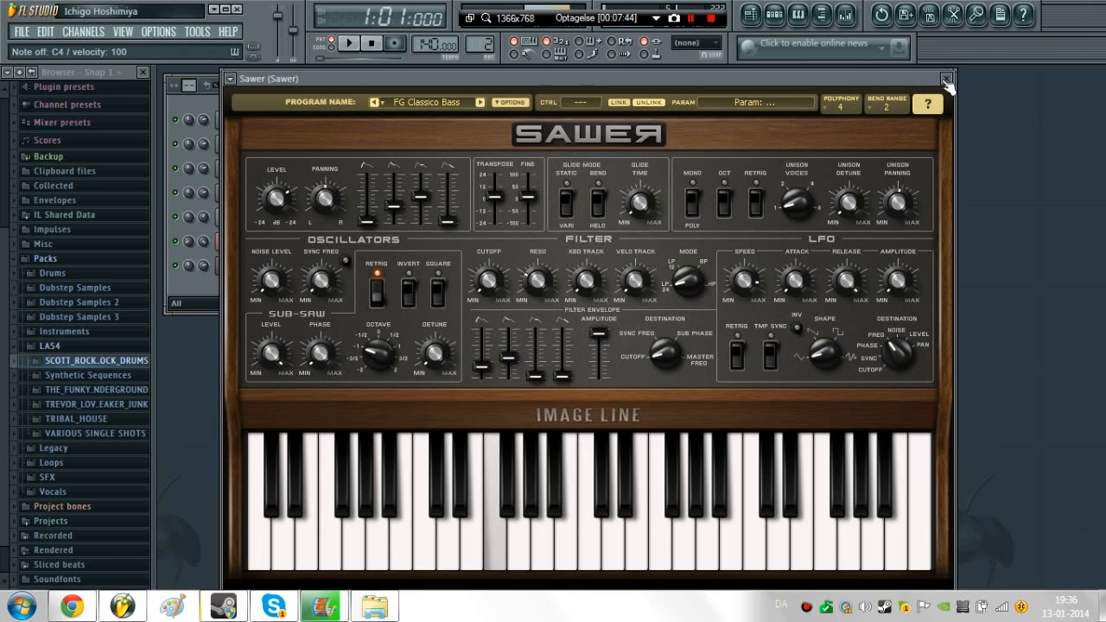
{"action": "left_click", "coordinate": [946, 78]}
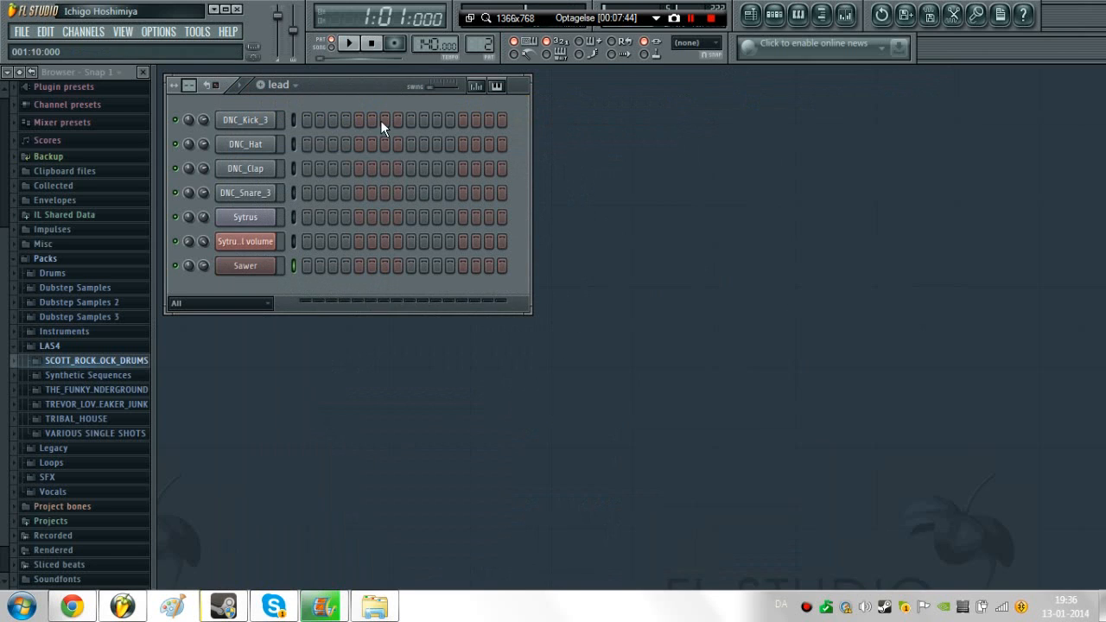
- Open the Sawer channel's piano roll, audition a few pitches, and place and play an F#4 note at the start of bar 1
{"action": "right_click", "coordinate": [264, 270]}
{"action": "left_click", "coordinate": [304, 265]}
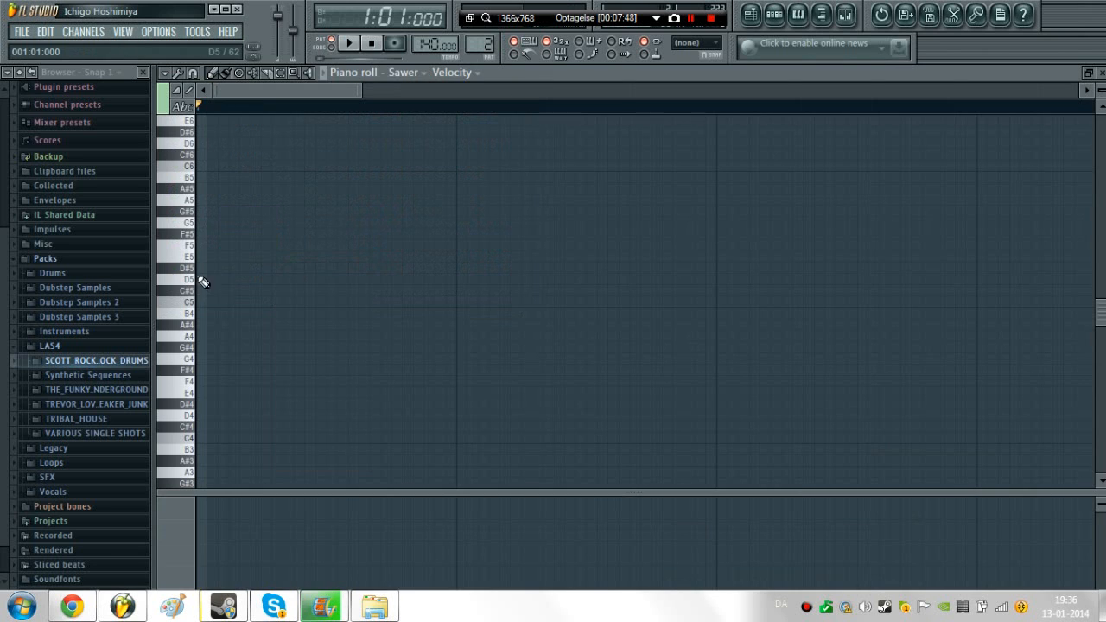
{"action": "left_click", "coordinate": [190, 235]}
{"action": "left_click", "coordinate": [192, 370]}
{"action": "left_click", "coordinate": [239, 370]}
{"action": "scroll", "coordinate": [337, 341], "scroll_direction": "down", "scroll_amount": 4}
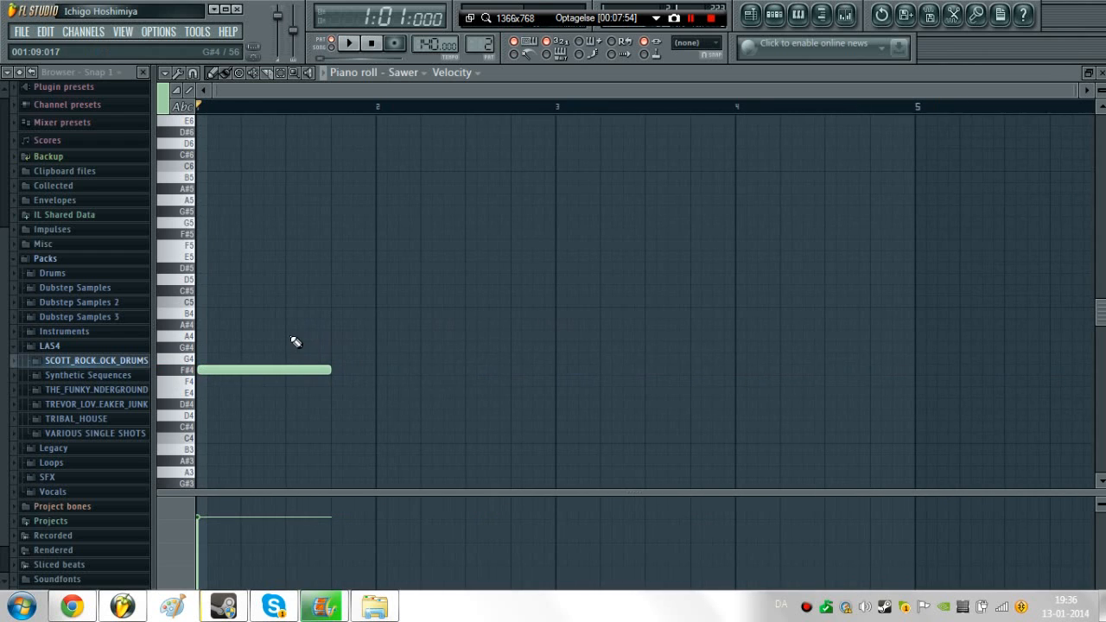
{"action": "key", "text": "space"}
{"action": "key", "text": "space"}
- Shorten the F#4 note to one beat, repeat it on beat 3, and add matching D#4 notes on beats 1 and 3 of bar 2
{"action": "left_click_drag", "start_coordinate": [330, 373], "coordinate": [241, 392]}
{"action": "left_click", "coordinate": [288, 370]}
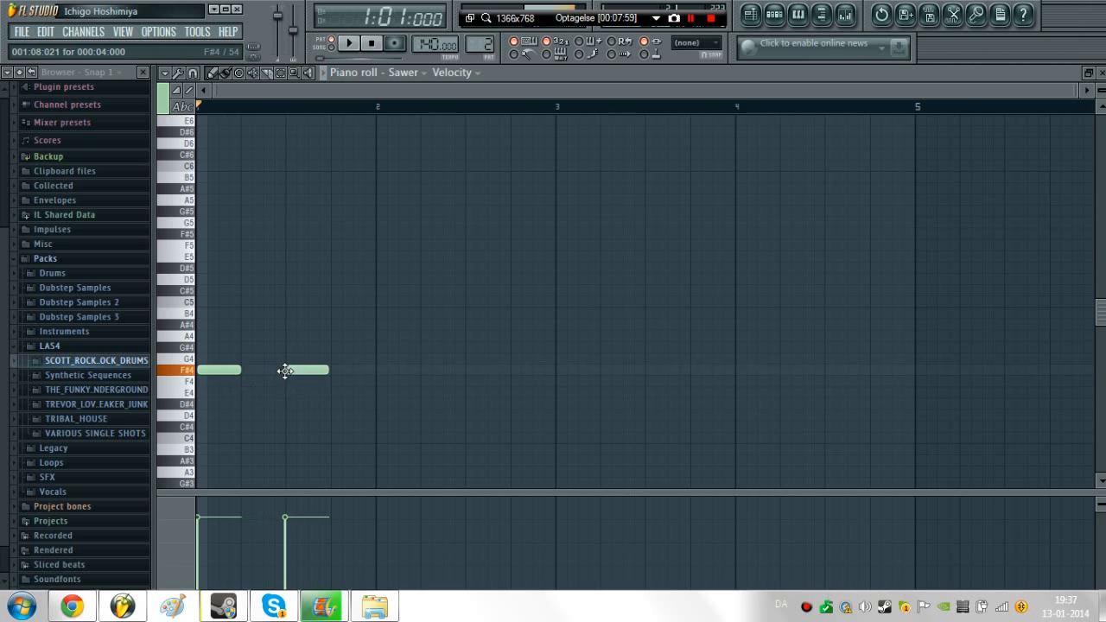
{"action": "left_click", "coordinate": [377, 394]}
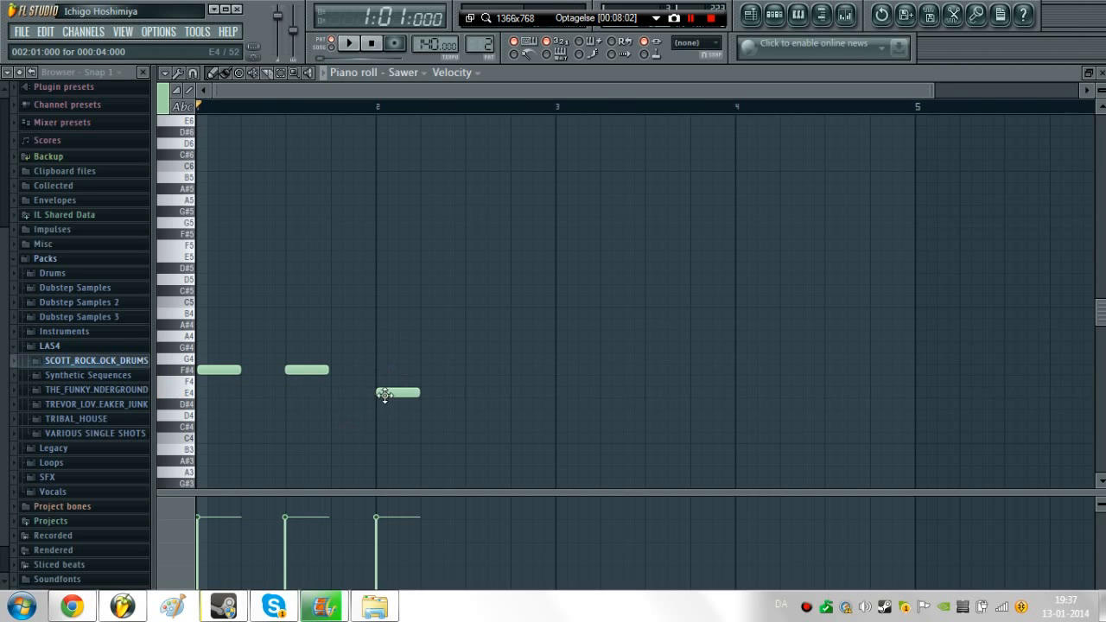
{"action": "mouse_move", "coordinate": [383, 392]}
{"action": "left_mouse_down"}
{"action": "mouse_move", "coordinate": [387, 424]}
{"action": "mouse_move", "coordinate": [400, 404]}
{"action": "left_mouse_up"}
{"action": "left_click", "coordinate": [467, 405]}
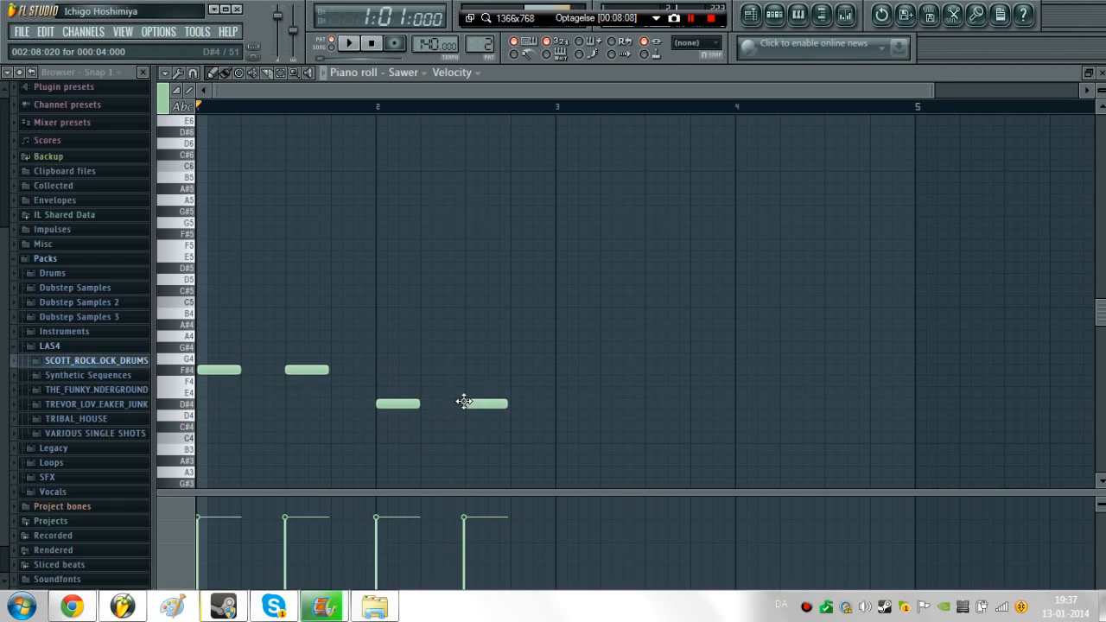
{"action": "key", "text": "space"}
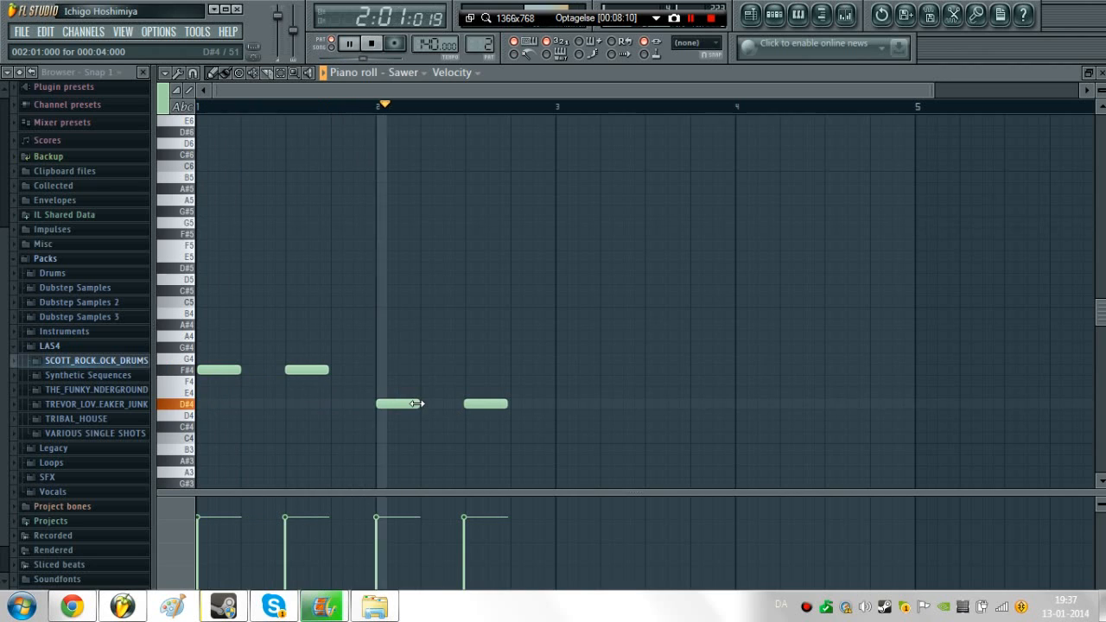
{"action": "key", "text": "space"}
- Add one-beat A#4 notes on beats 1 and 3 of bar 3 and G#4 notes on beats 1 and 3 of bar 4, and play the pattern
{"action": "left_click", "coordinate": [560, 336]}
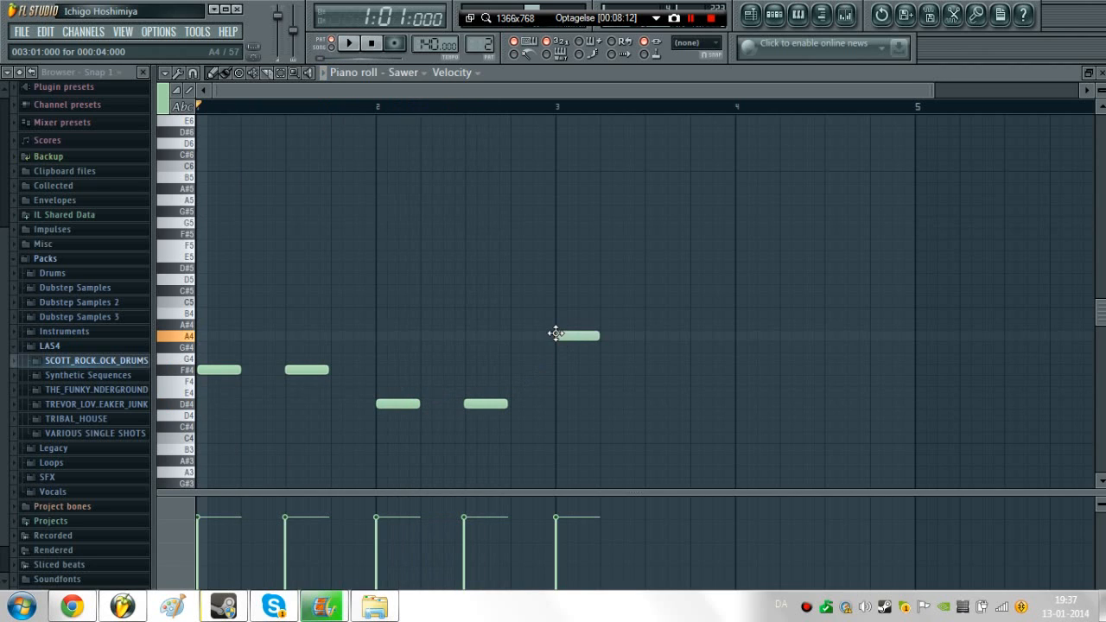
{"action": "left_click_drag", "start_coordinate": [562, 336], "coordinate": [566, 324]}
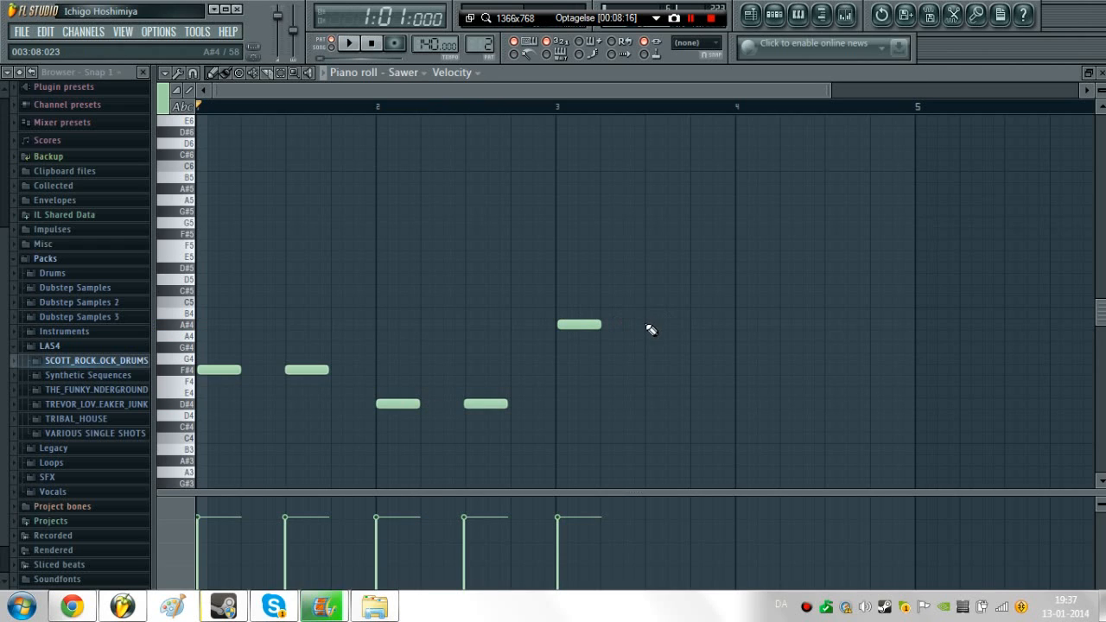
{"action": "left_click", "coordinate": [648, 325]}
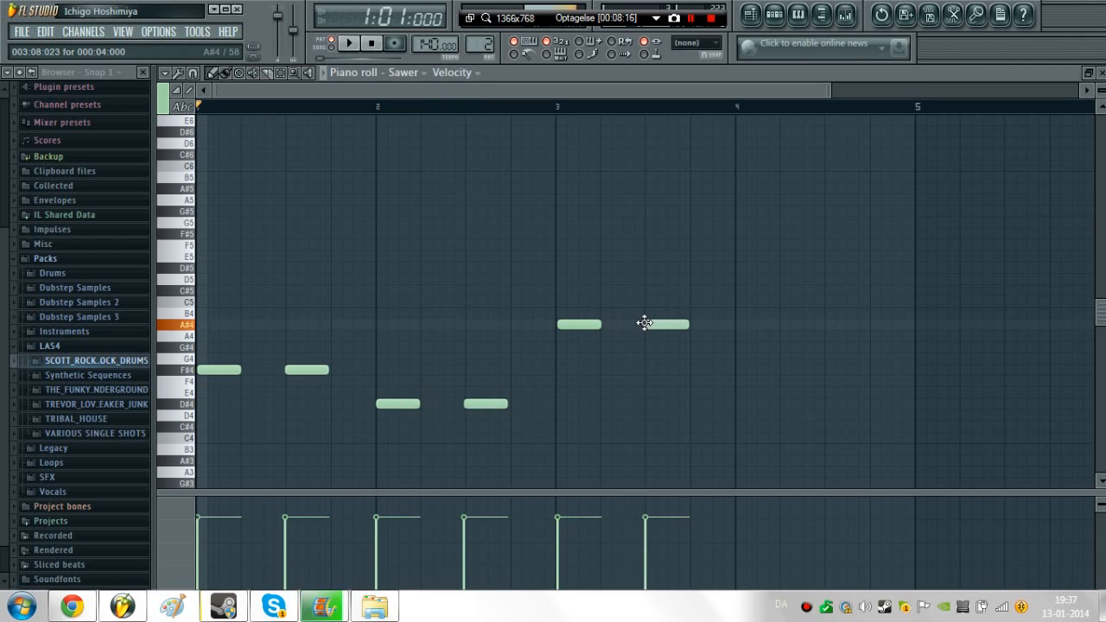
{"action": "left_click", "coordinate": [742, 348]}
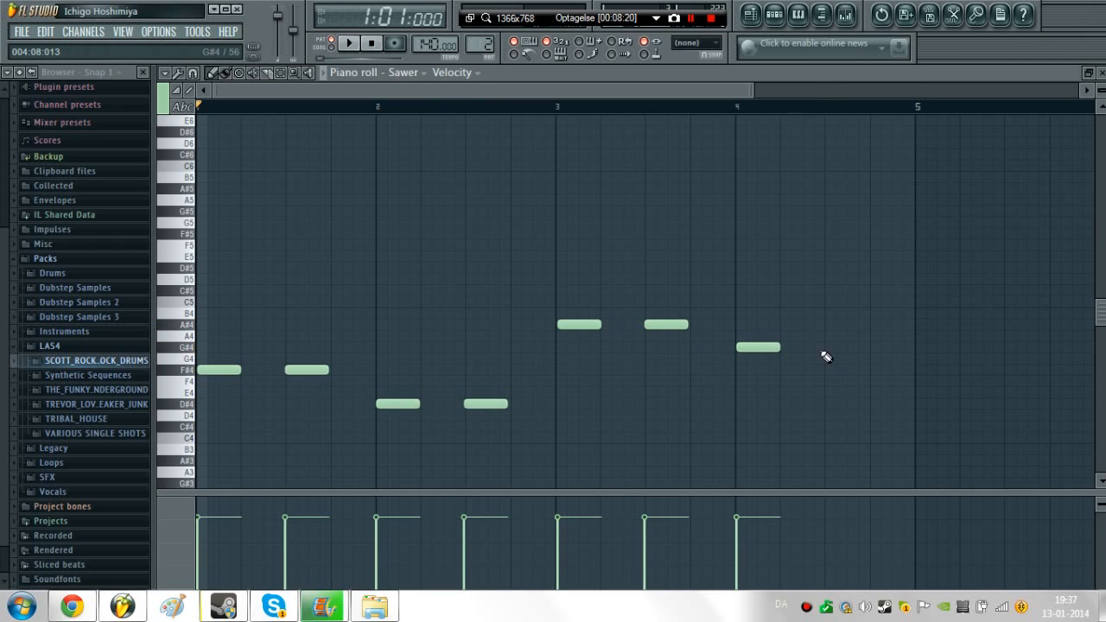
{"action": "left_click", "coordinate": [828, 349]}
{"action": "key", "text": "space"}
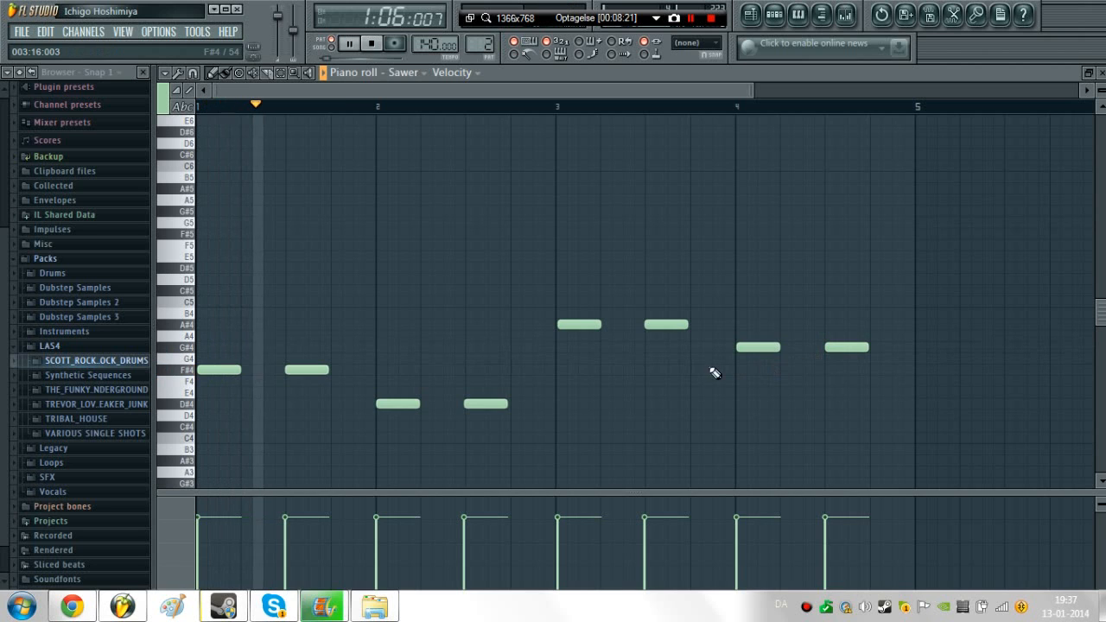
{"action": "left_click", "coordinate": [691, 21]}
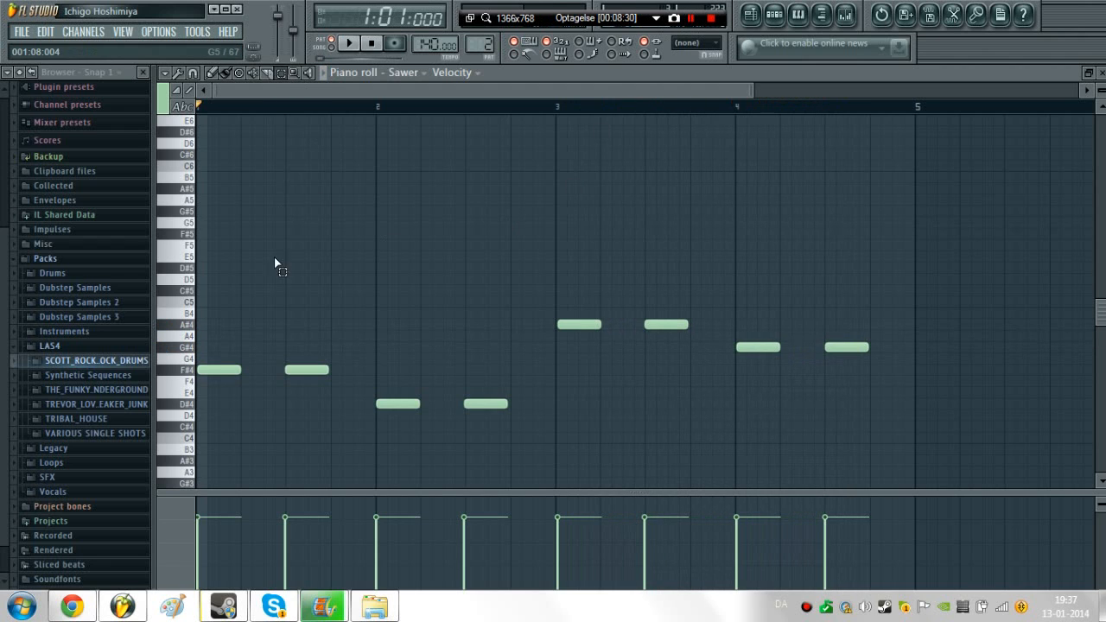
- Copy all the lead notes one octave higher and one beat later to fill the gaps, and play the result
{"action": "left_click_drag", "start_coordinate": [212, 182], "coordinate": [884, 513]}
{"action": "scroll", "coordinate": [710, 398], "scroll_direction": "down", "scroll_amount": 2}
{"action": "scroll", "coordinate": [710, 398], "scroll_direction": "up", "scroll_amount": 1}
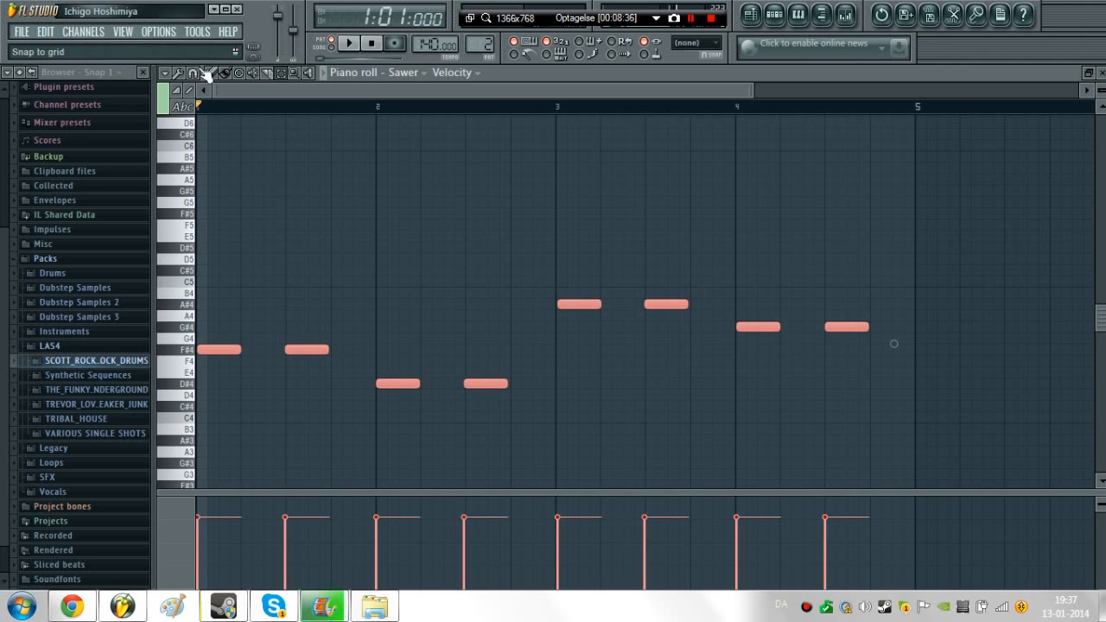
{"action": "left_click_drag", "start_coordinate": [222, 348], "coordinate": [261, 210]}
{"action": "key", "text": "space"}
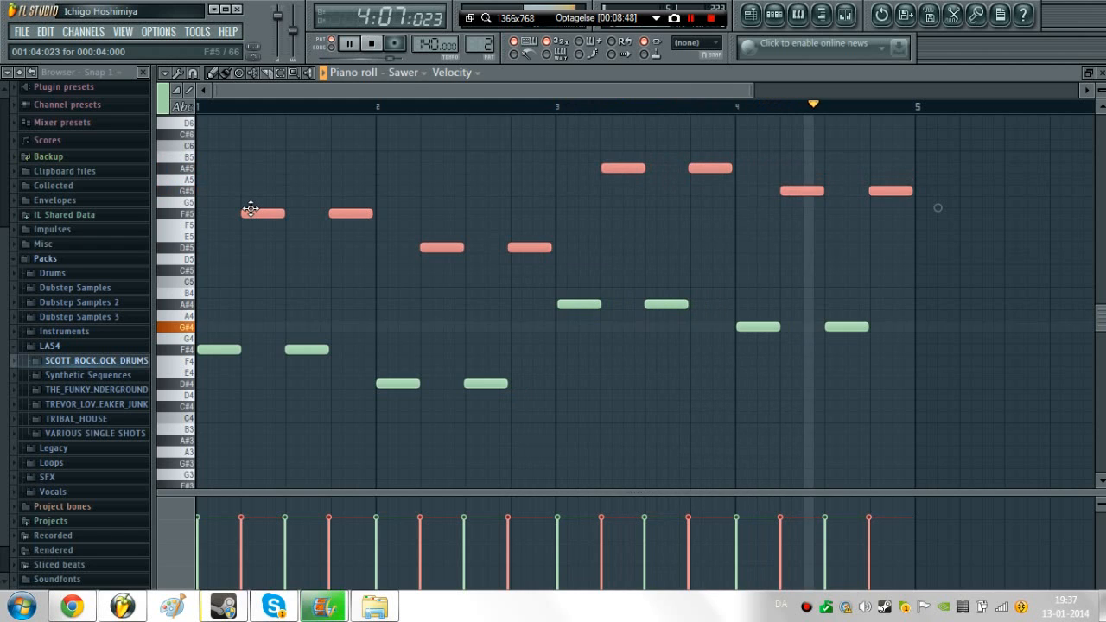
{"action": "key", "text": "space"}
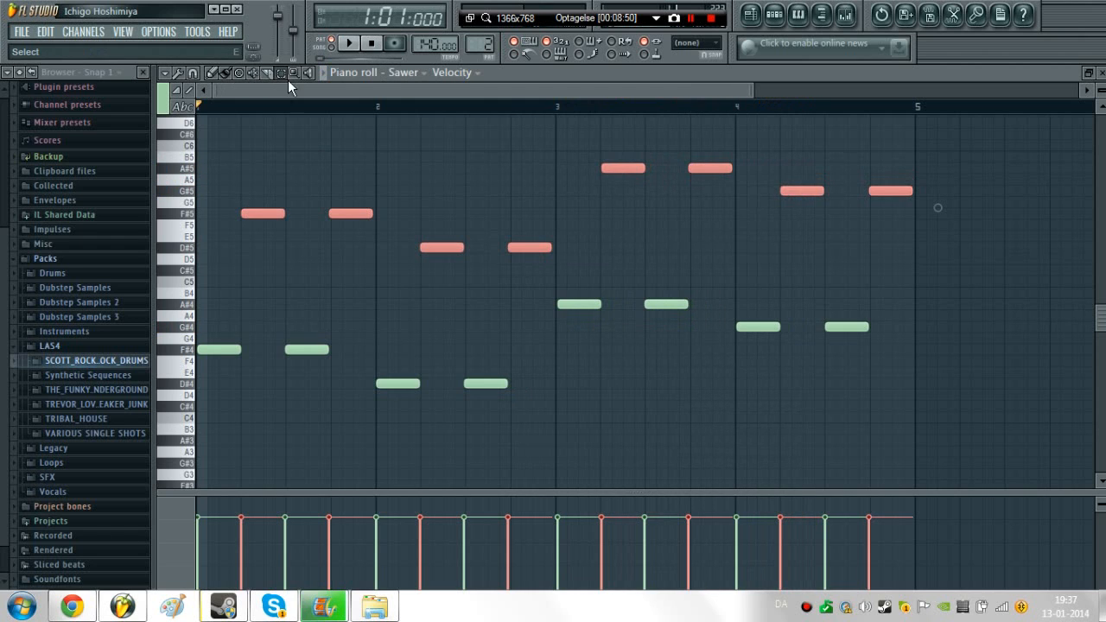
- Select all notes in bars 3 and 4, lower them together so the group starts on B3, and play the pattern
{"action": "left_click_drag", "start_coordinate": [575, 345], "coordinate": [989, 118]}
{"action": "left_click", "coordinate": [211, 74]}
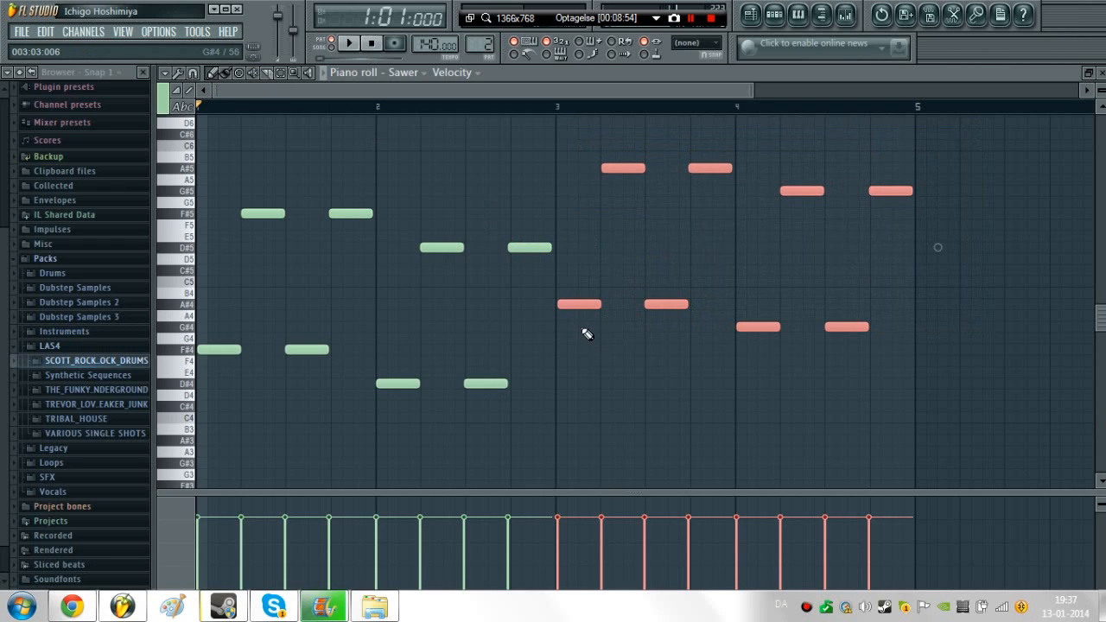
{"action": "left_click_drag", "start_coordinate": [577, 305], "coordinate": [576, 426]}
{"action": "key", "text": "space"}
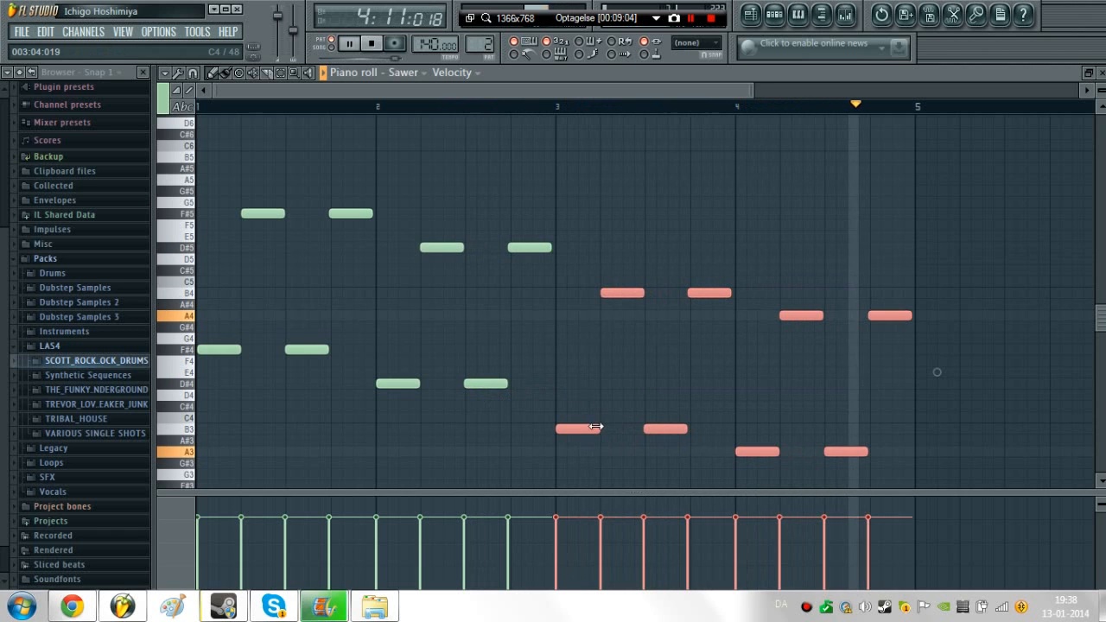
{"action": "key", "text": "space"}
- Raise the selected notes of bars 3 and 4 so they start on C#4, play the pattern, and close the piano roll
{"action": "mouse_move", "coordinate": [578, 427]}
{"action": "left_mouse_down"}
{"action": "mouse_move", "coordinate": [588, 400]}
{"action": "mouse_move", "coordinate": [577, 393]}
{"action": "mouse_move", "coordinate": [579, 418]}
{"action": "left_mouse_up"}
{"action": "key", "text": "space"}
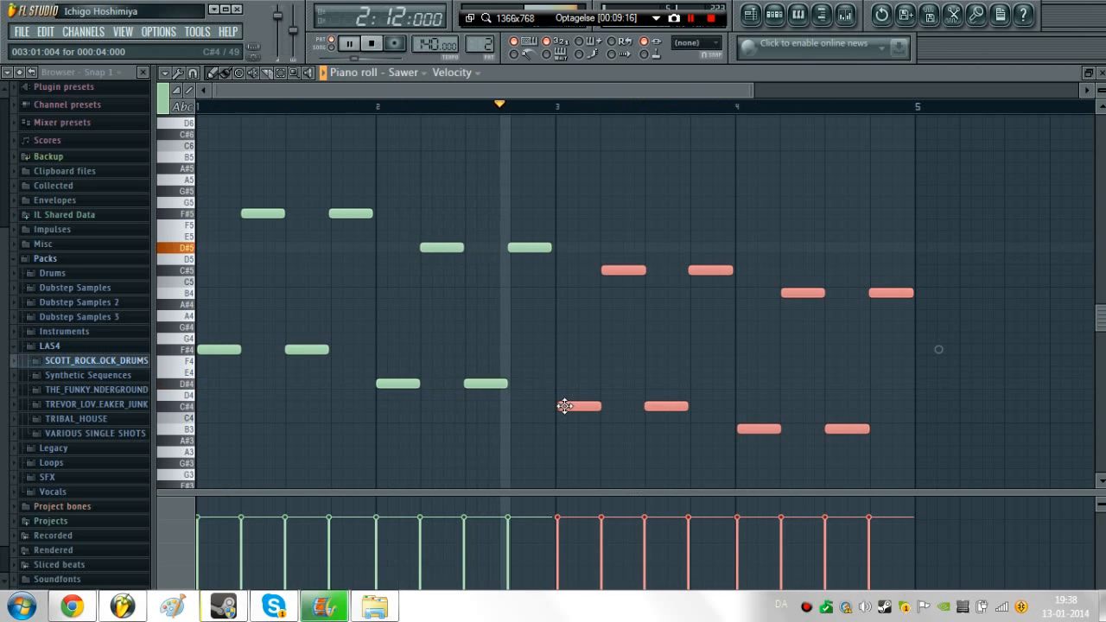
{"action": "key", "text": "space"}
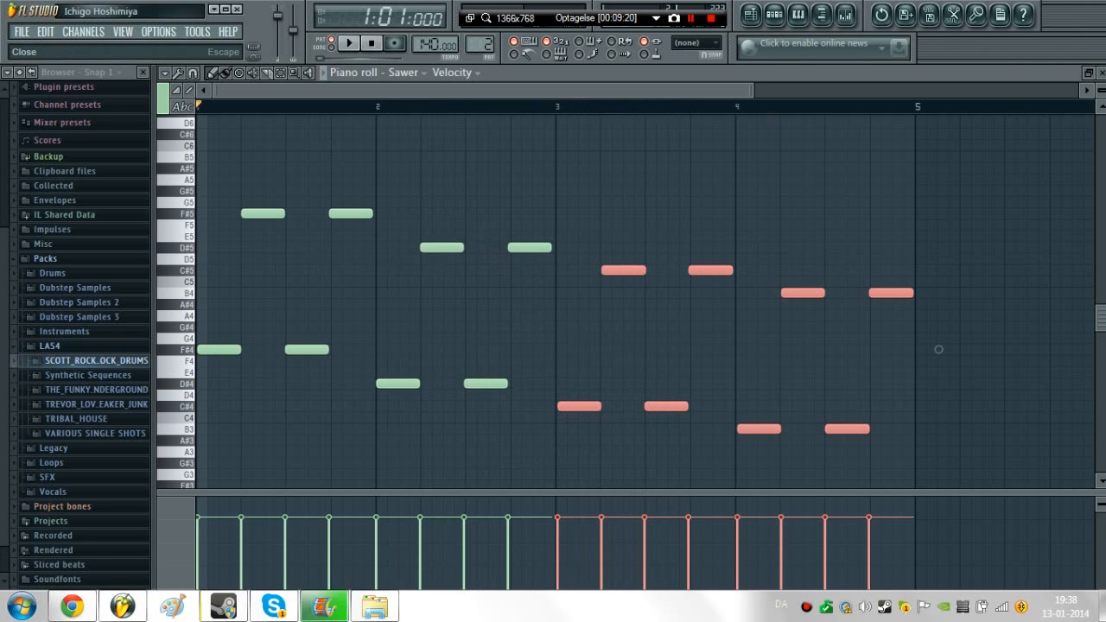
{"action": "left_click", "coordinate": [1102, 73]}
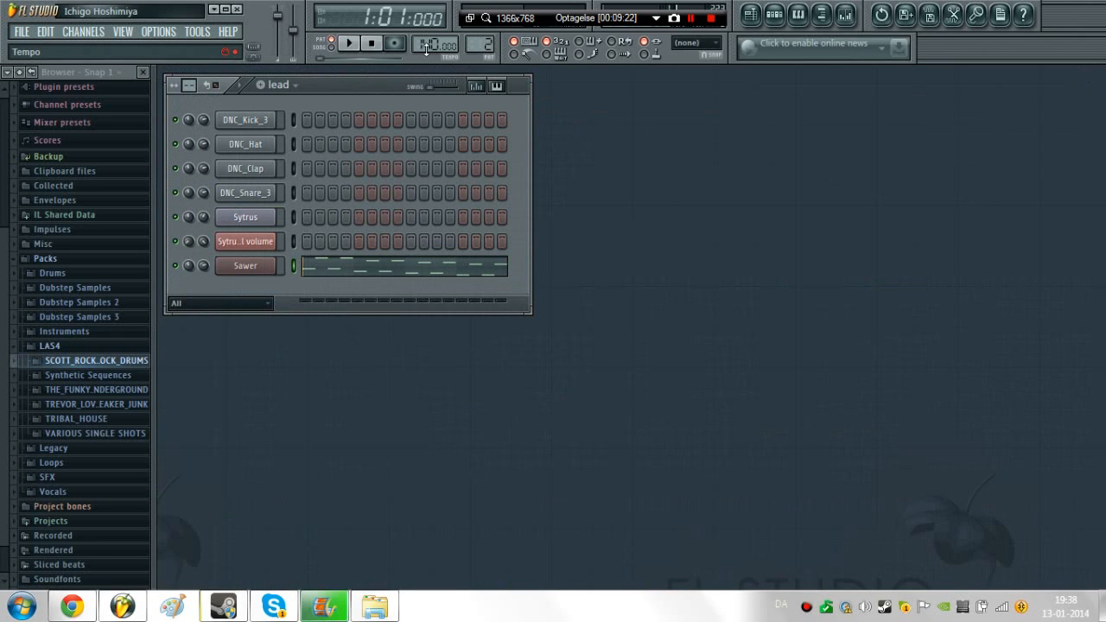
- Bring up the playlist and place a lead pattern clip on Track 3 at bar 5, beneath the second violin clip
{"action": "key", "text": "F5"}
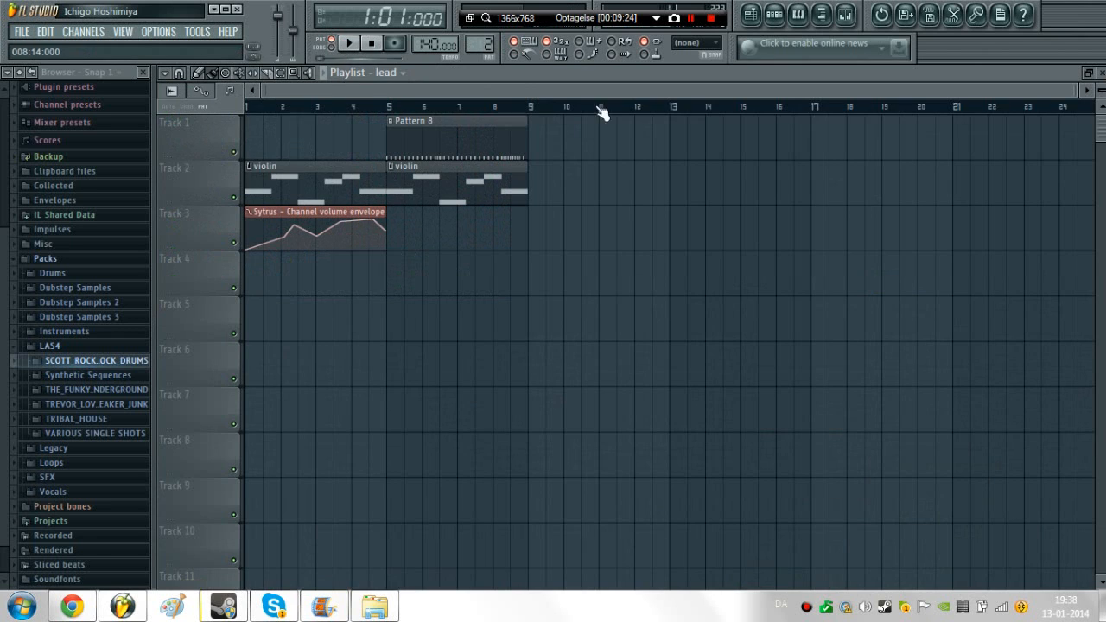
{"action": "left_click", "coordinate": [547, 232]}
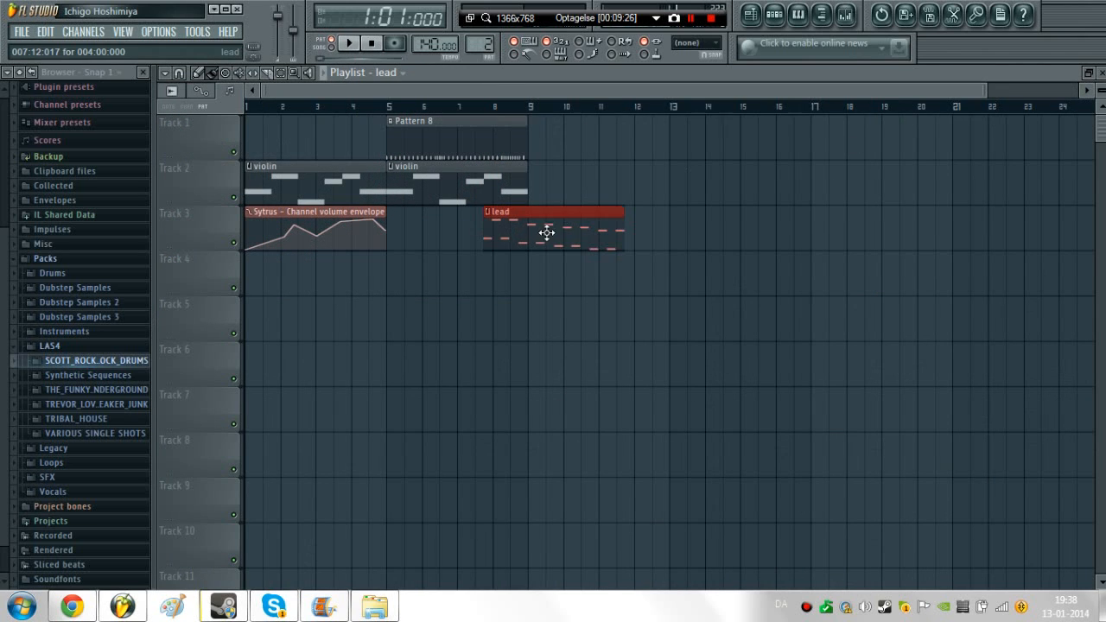
{"action": "left_click_drag", "start_coordinate": [563, 214], "coordinate": [464, 202]}
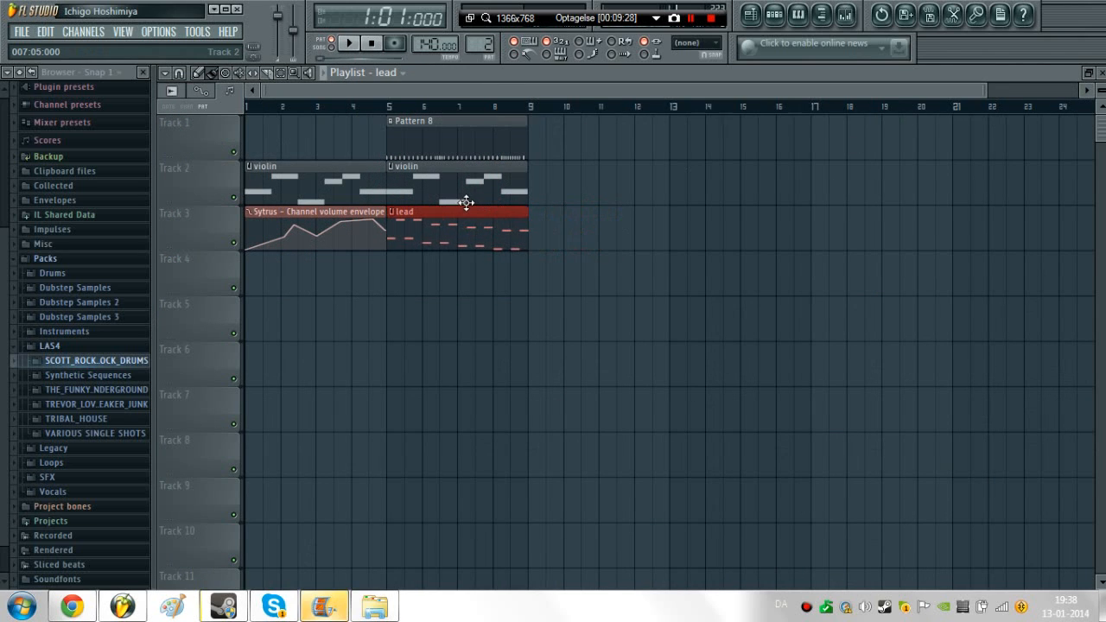
- Switch playback from pattern to song mode and play the arrangement with the lead clip
{"action": "key", "text": "space"}
{"action": "key", "text": "space"}
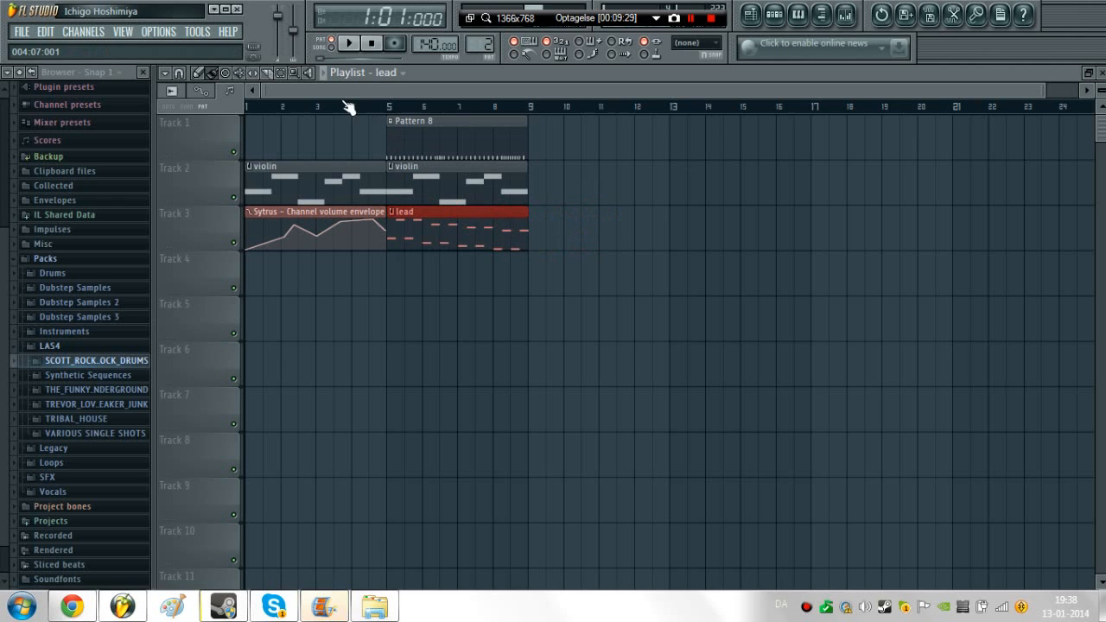
{"action": "left_click", "coordinate": [332, 48]}
{"action": "key", "text": "space"}
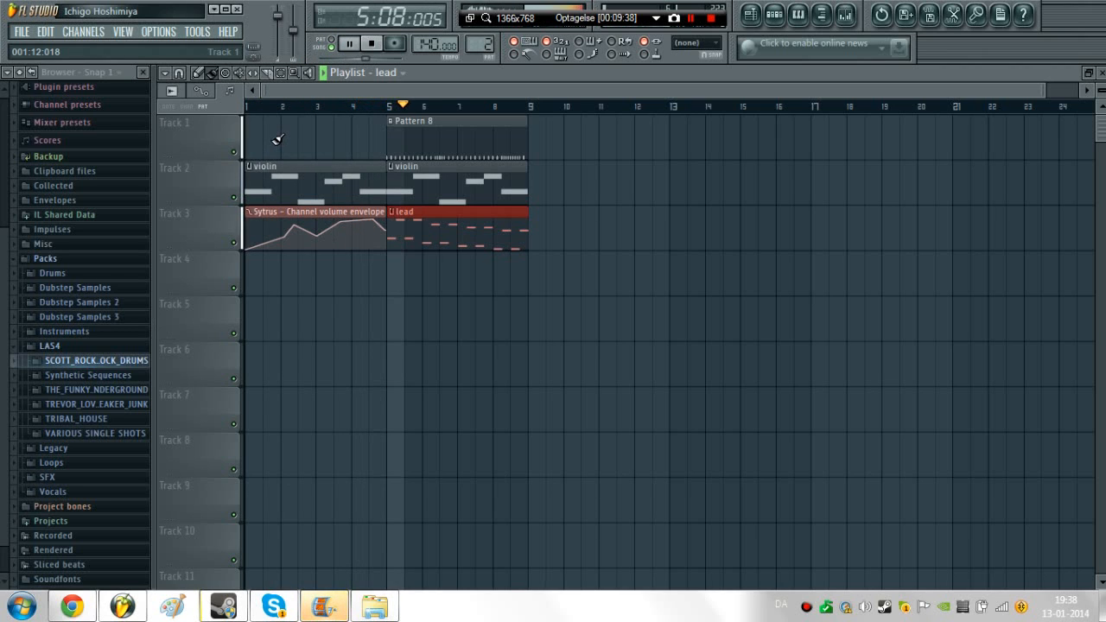
- Delete the lead clip from Track 3 and stop playback
{"action": "right_click", "coordinate": [442, 226]}
{"action": "key", "text": "space"}
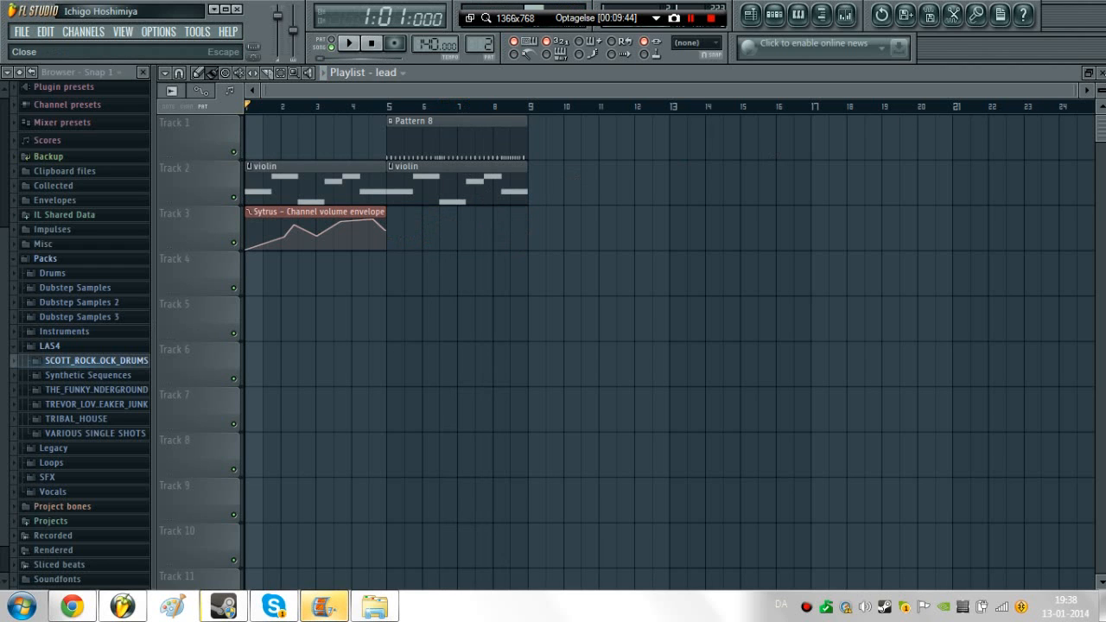
- Close the playlist and open the Sawer channel's lead notes in the piano roll
{"action": "key", "text": "Escape"}
{"action": "left_click", "coordinate": [251, 264]}
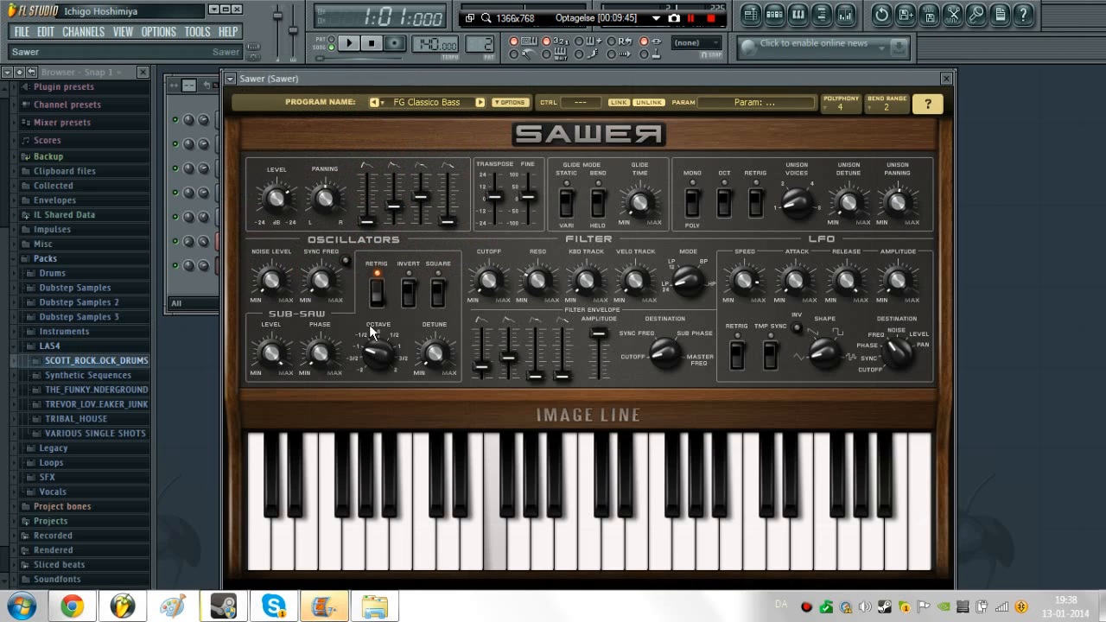
{"action": "left_click", "coordinate": [946, 79]}
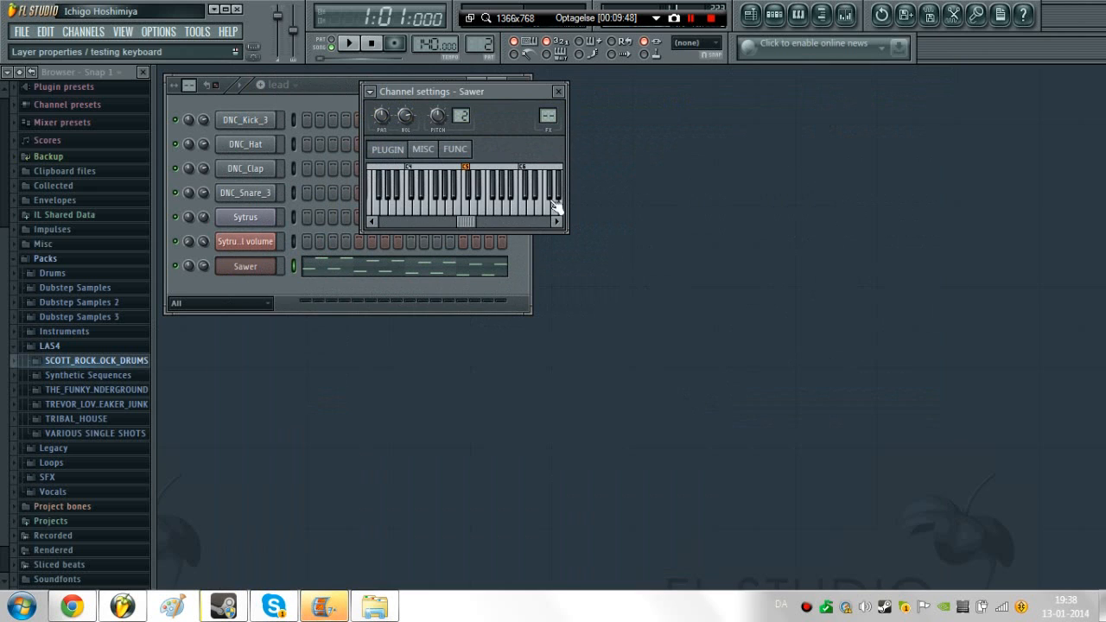
{"action": "right_click", "coordinate": [255, 264]}
{"action": "left_click", "coordinate": [337, 266]}
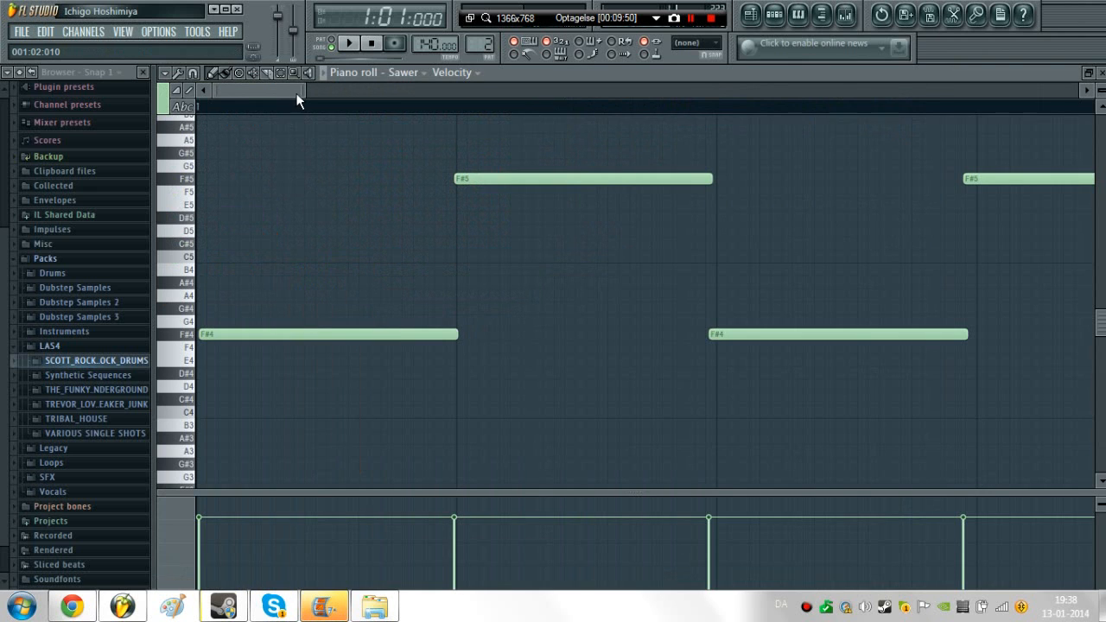
- Lengthen the two F#4 notes in bar 1 to half a bar each and play the lead pattern
{"action": "left_click_drag", "start_coordinate": [304, 91], "coordinate": [1085, 93]}
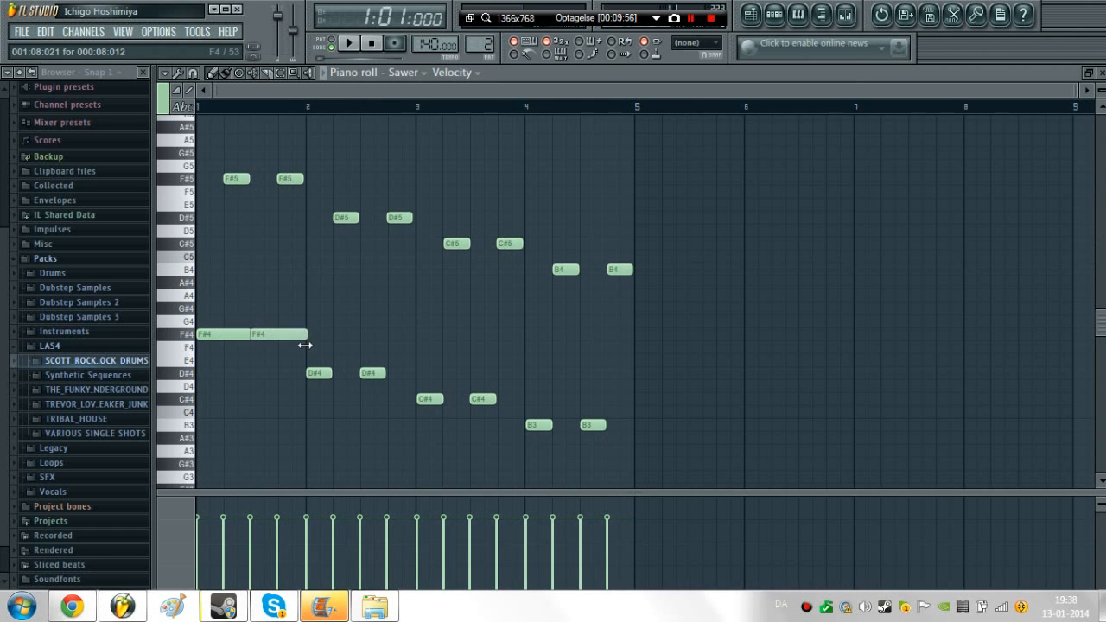
{"action": "key", "text": "space"}
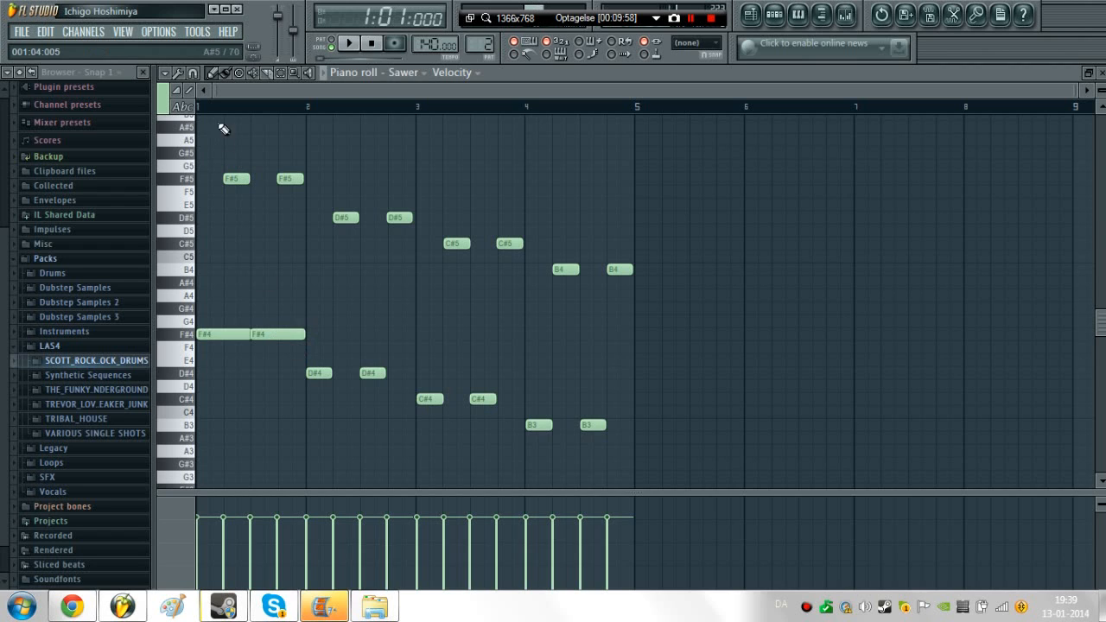
{"action": "key", "text": "space"}
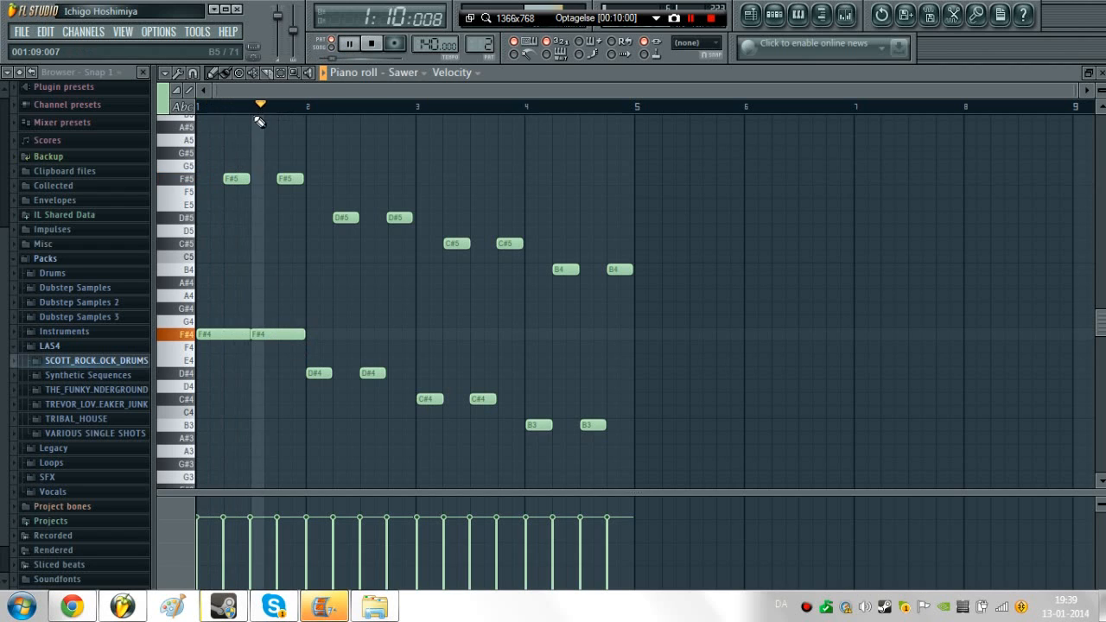
{"action": "key", "text": "space"}
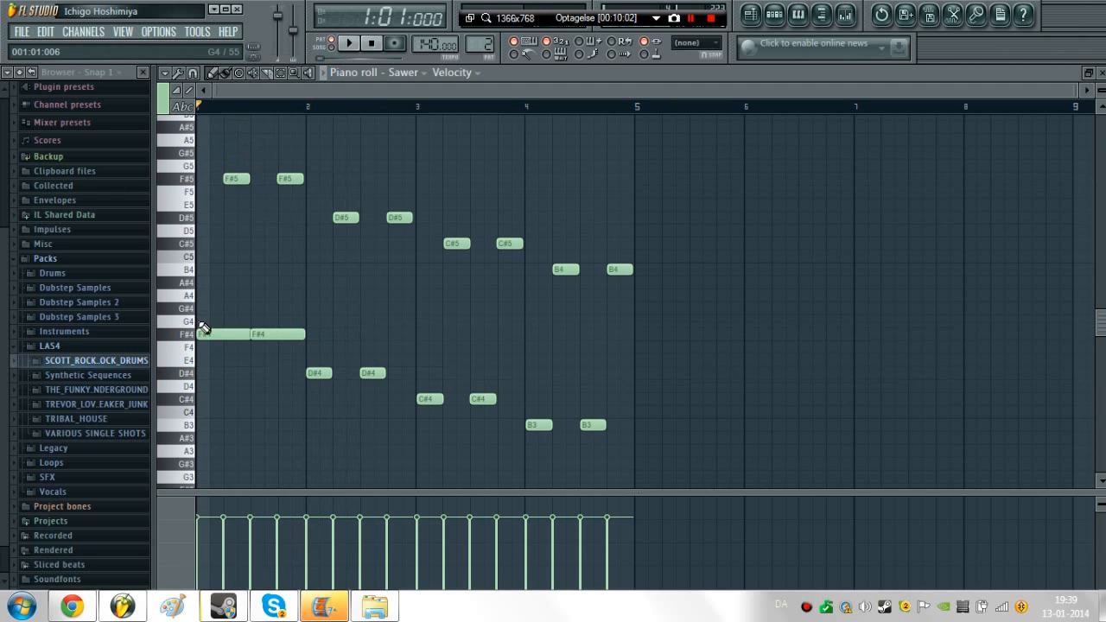
- Delete all existing notes of the Sawer lead pattern from the piano roll
{"action": "right_click", "coordinate": [212, 335]}
{"action": "right_click", "coordinate": [277, 334]}
{"action": "right_click", "coordinate": [319, 372]}
{"action": "right_click", "coordinate": [237, 178]}
{"action": "right_click", "coordinate": [290, 178]}
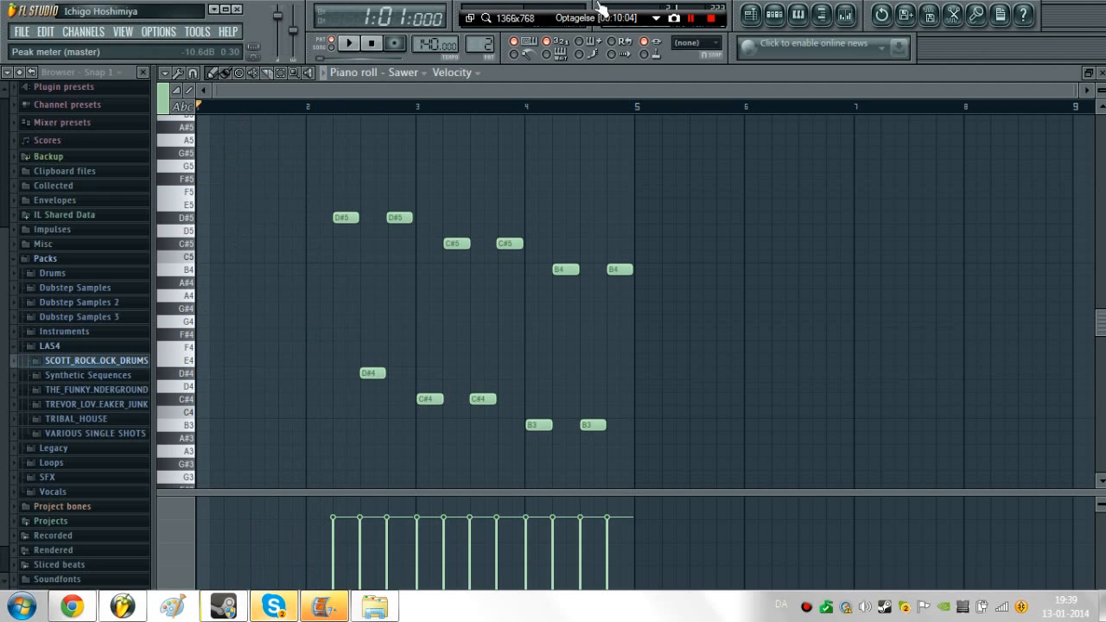
{"action": "left_click", "coordinate": [691, 19]}
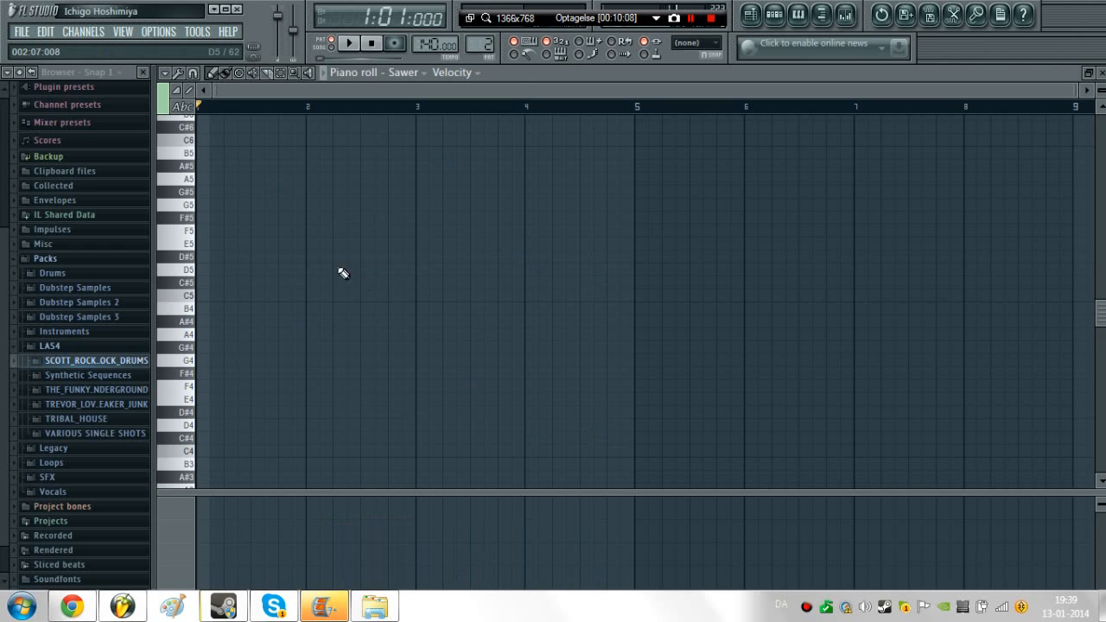
- Place an F#4 note at the start of bar 1, shorten it to about one beat, and play the pattern
{"action": "left_click", "coordinate": [189, 284]}
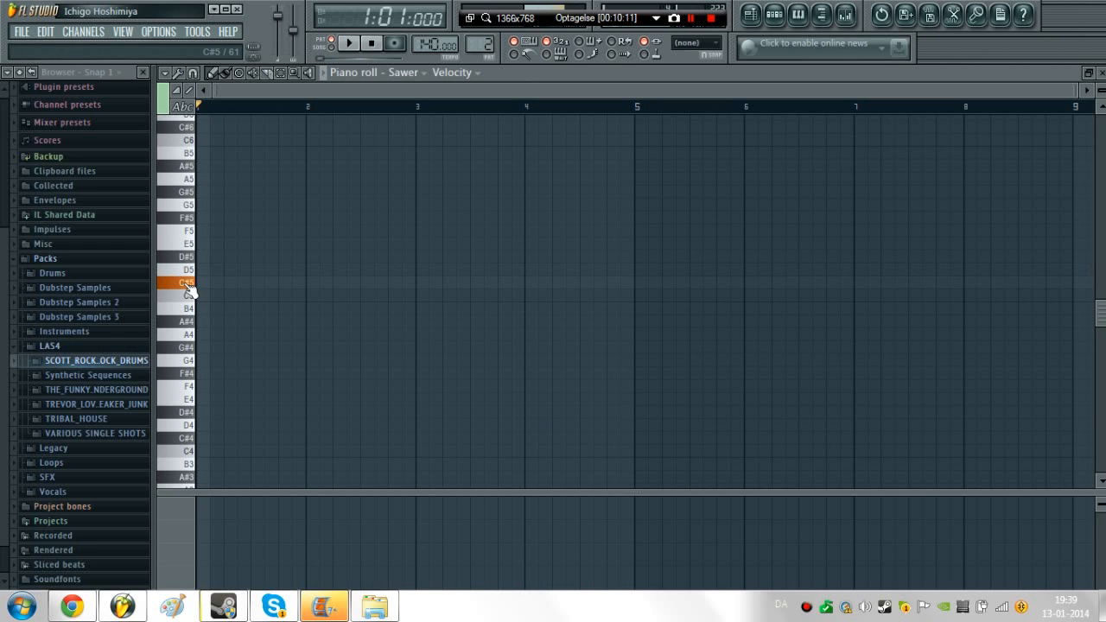
{"action": "left_click", "coordinate": [216, 373]}
{"action": "left_click_drag", "start_coordinate": [253, 376], "coordinate": [227, 391]}
{"action": "key", "text": "space"}
{"action": "key", "text": "space"}
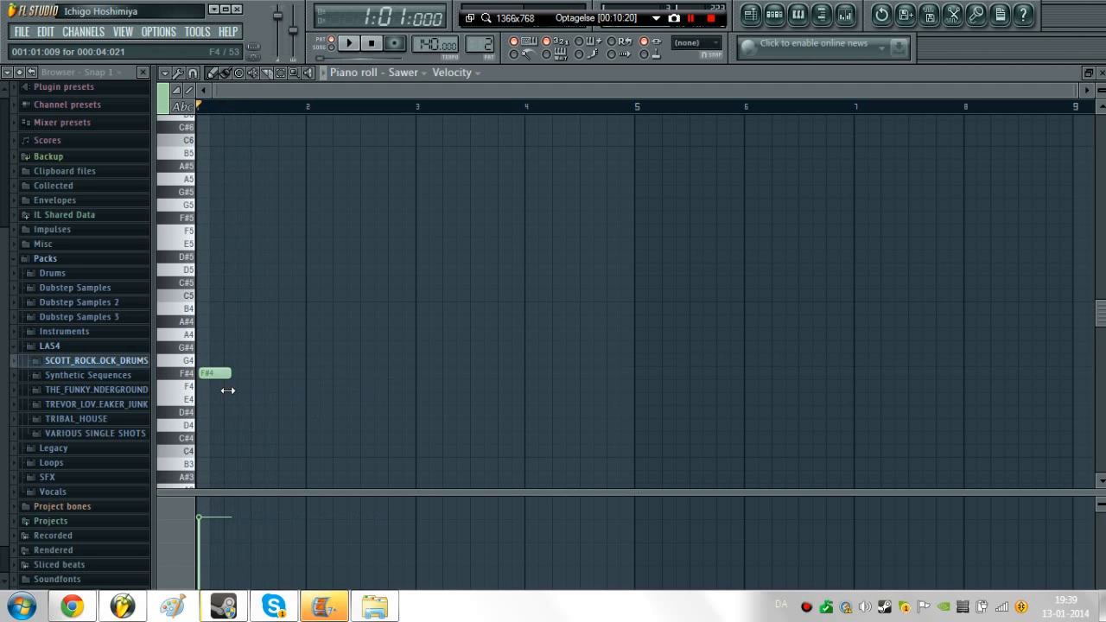
{"action": "key", "text": "space"}
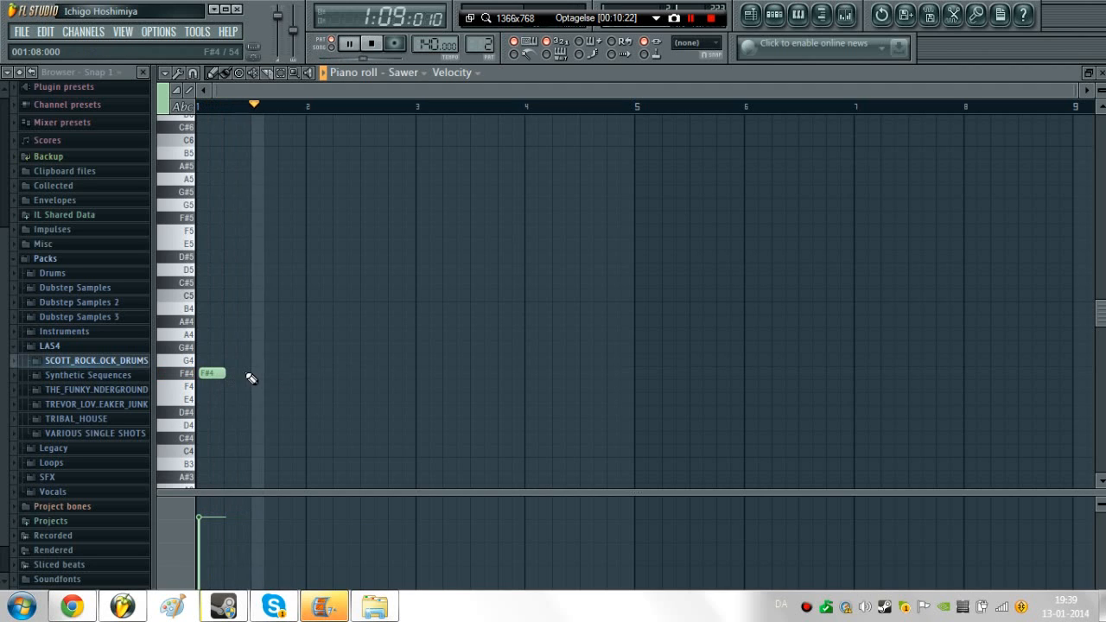
{"action": "key", "text": "space"}
- Add three more one-beat F#4 notes to fill bar 1, and play the pattern
{"action": "left_click", "coordinate": [238, 373]}
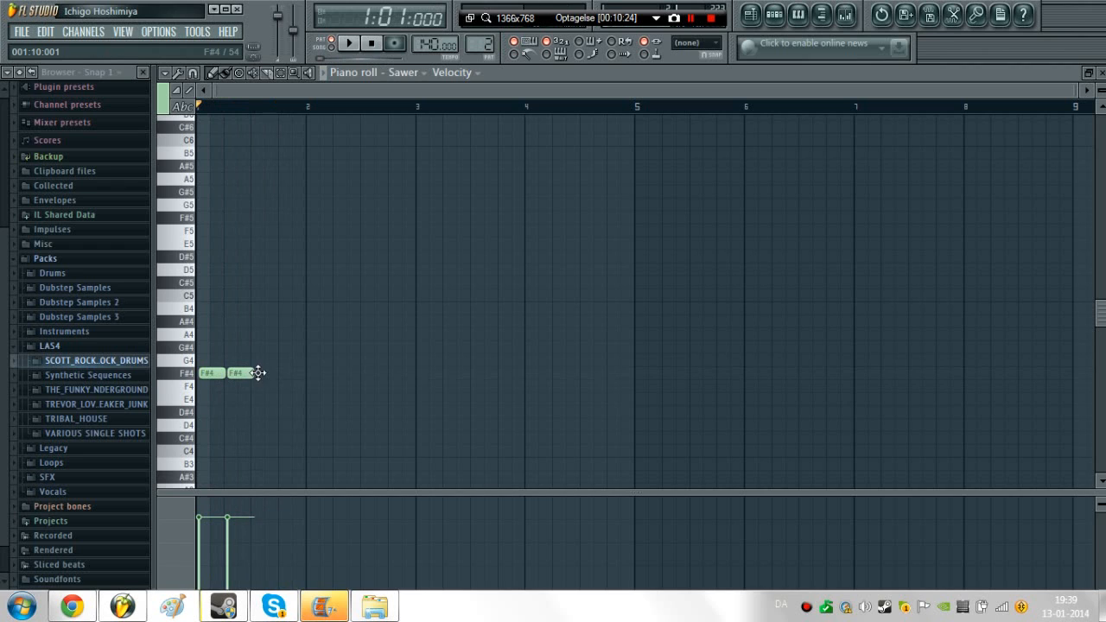
{"action": "left_click", "coordinate": [266, 374]}
{"action": "left_click_drag", "start_coordinate": [270, 374], "coordinate": [297, 374]}
{"action": "left_click", "coordinate": [299, 373]}
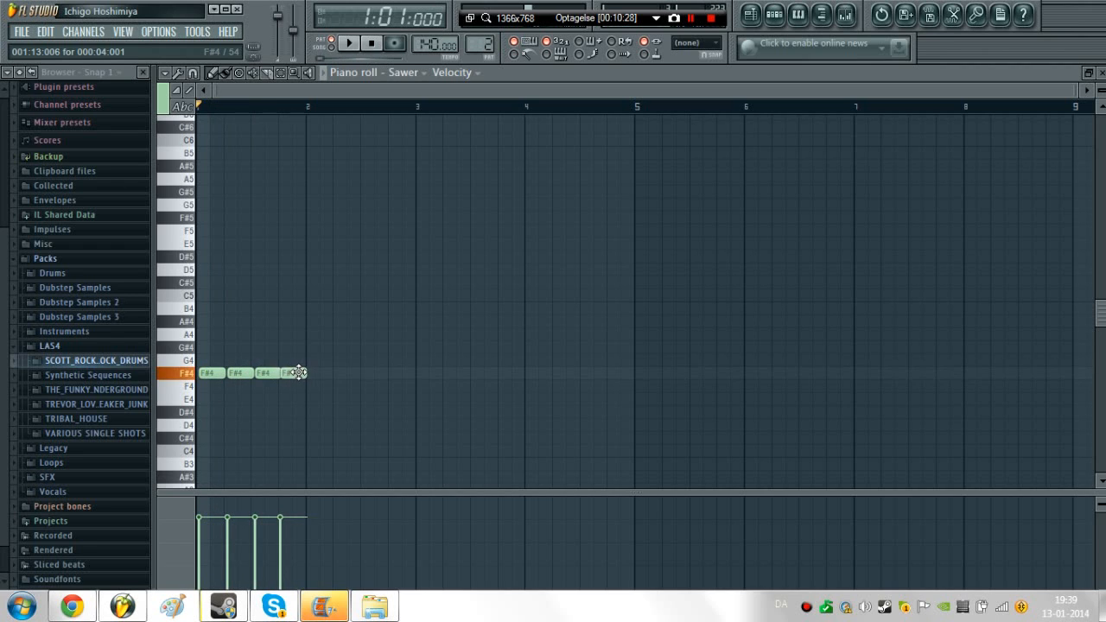
{"action": "key", "text": "space"}
{"action": "key", "text": "space"}
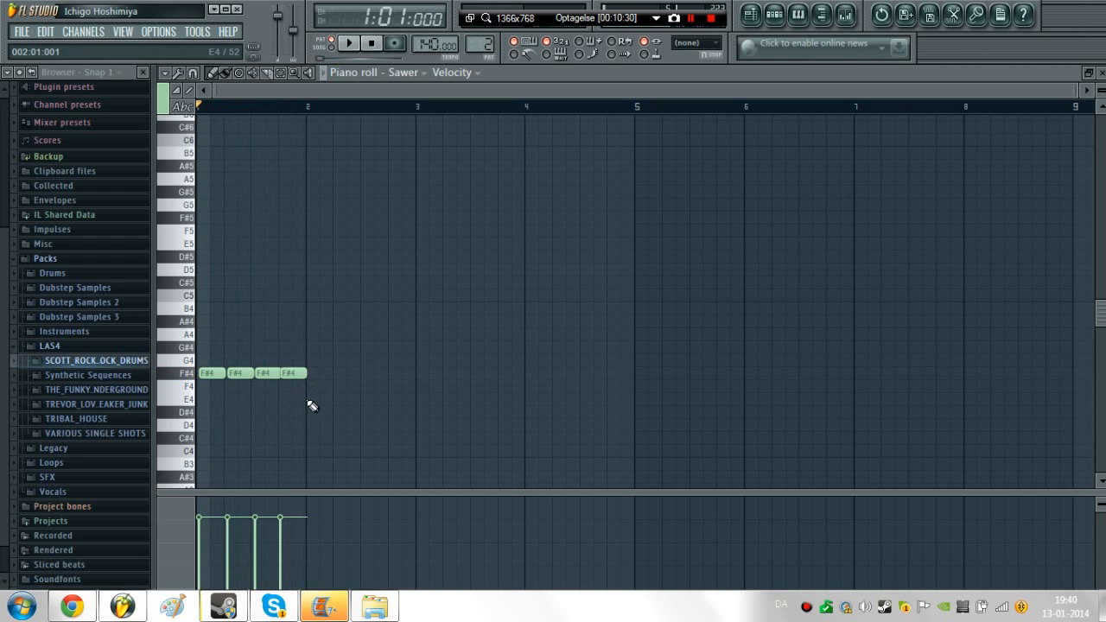
- Place three consecutive one-beat D#4 notes from the start of bar 2
{"action": "left_click", "coordinate": [314, 399]}
{"action": "mouse_move", "coordinate": [314, 396]}
{"action": "left_mouse_down"}
{"action": "mouse_move", "coordinate": [314, 381]}
{"action": "mouse_move", "coordinate": [316, 425]}
{"action": "mouse_move", "coordinate": [311, 408]}
{"action": "left_mouse_up"}
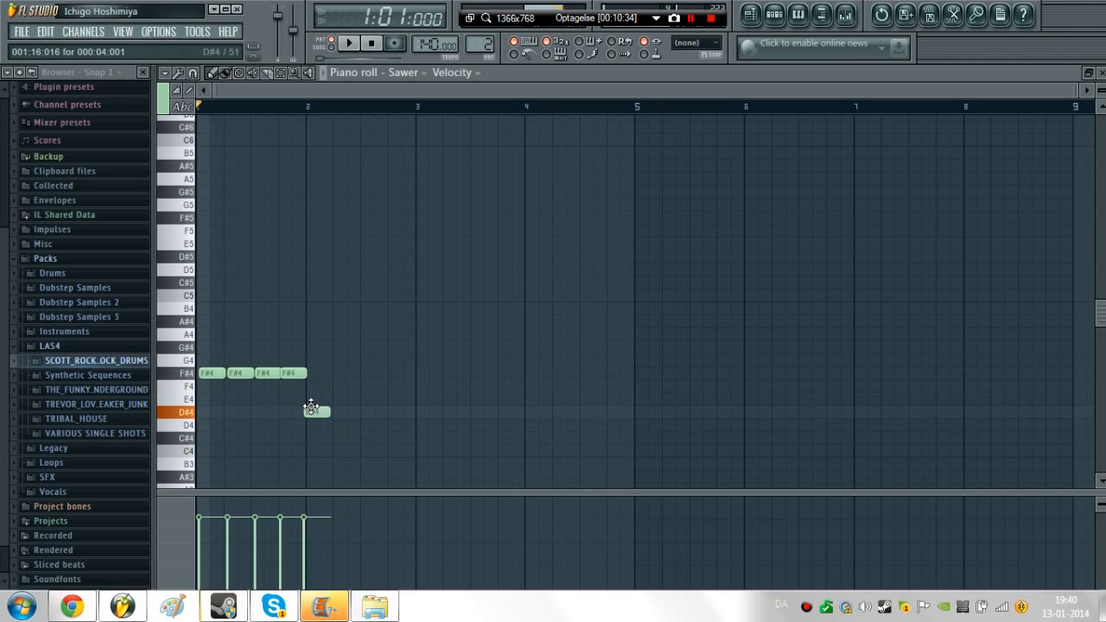
{"action": "left_click", "coordinate": [346, 411]}
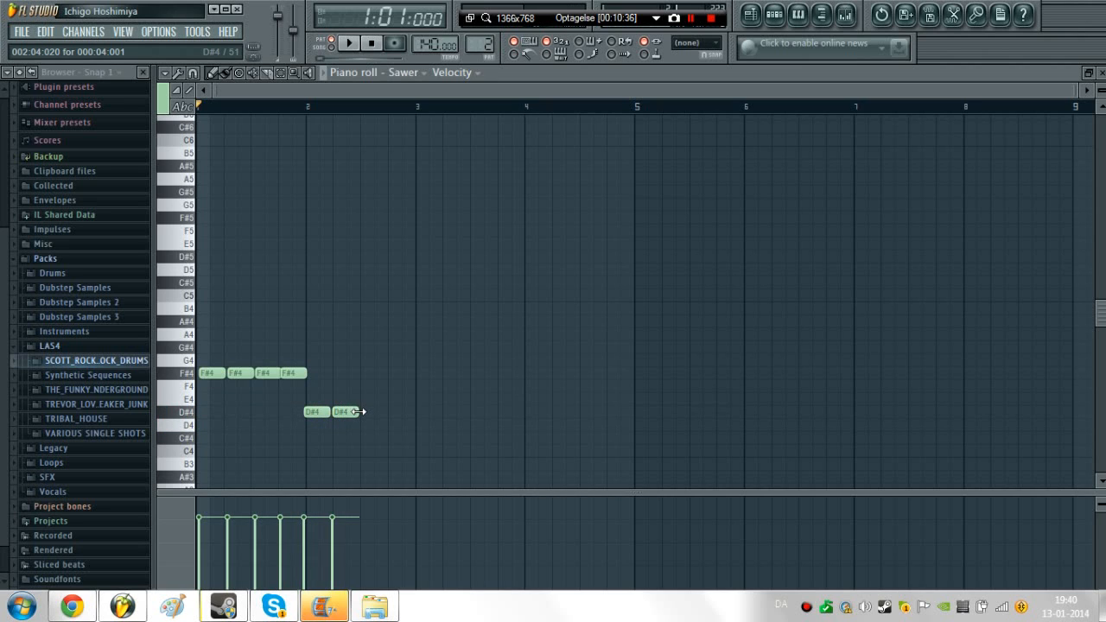
{"action": "left_click", "coordinate": [361, 411]}
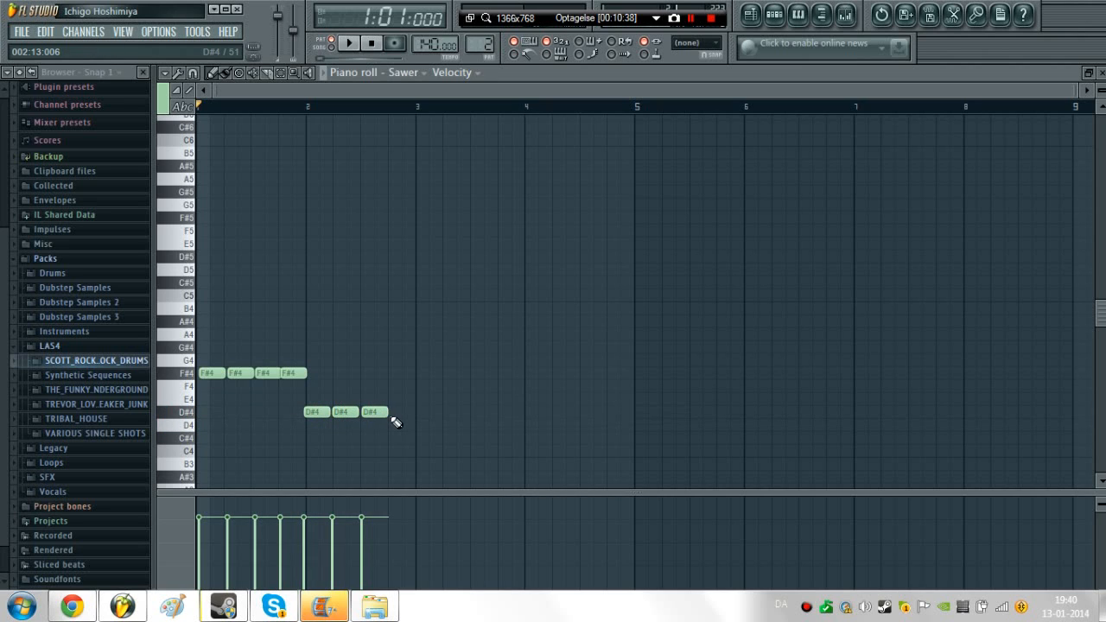
- Switch to Movie Maker, dismiss its finished-video message, and minimize it to return to the piano roll
{"action": "left_click", "coordinate": [324, 607]}
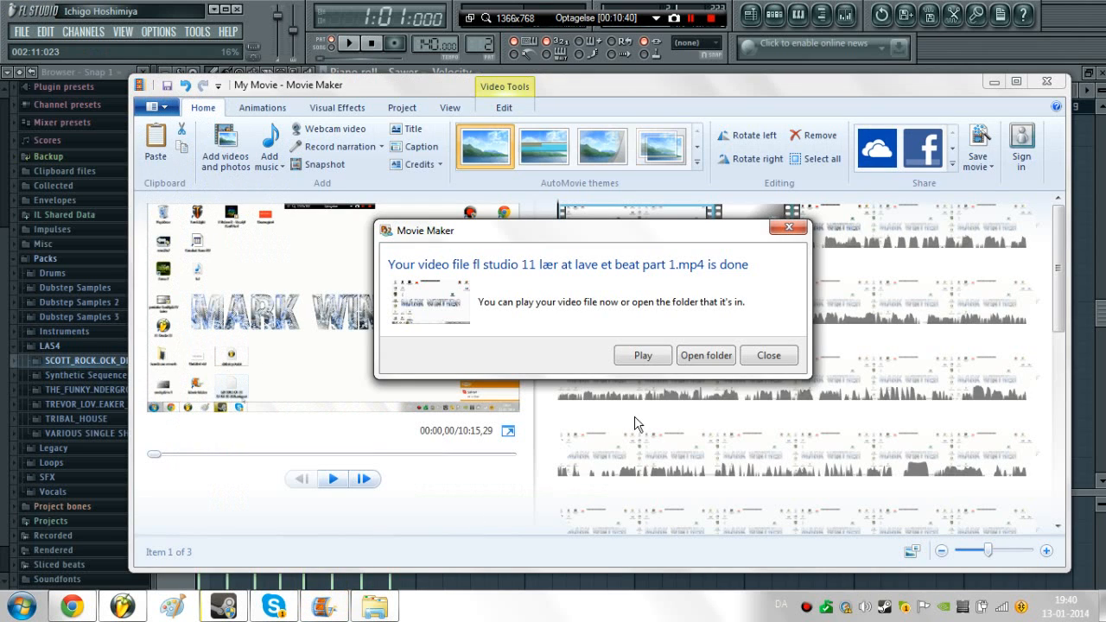
{"action": "left_click", "coordinate": [770, 355]}
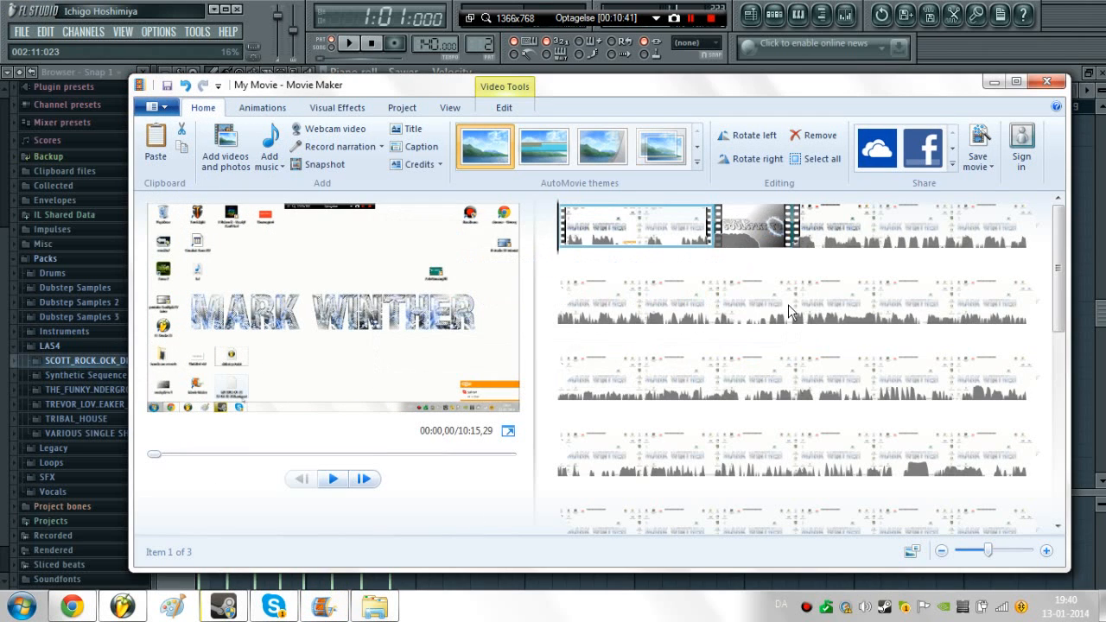
{"action": "left_click", "coordinate": [993, 82]}
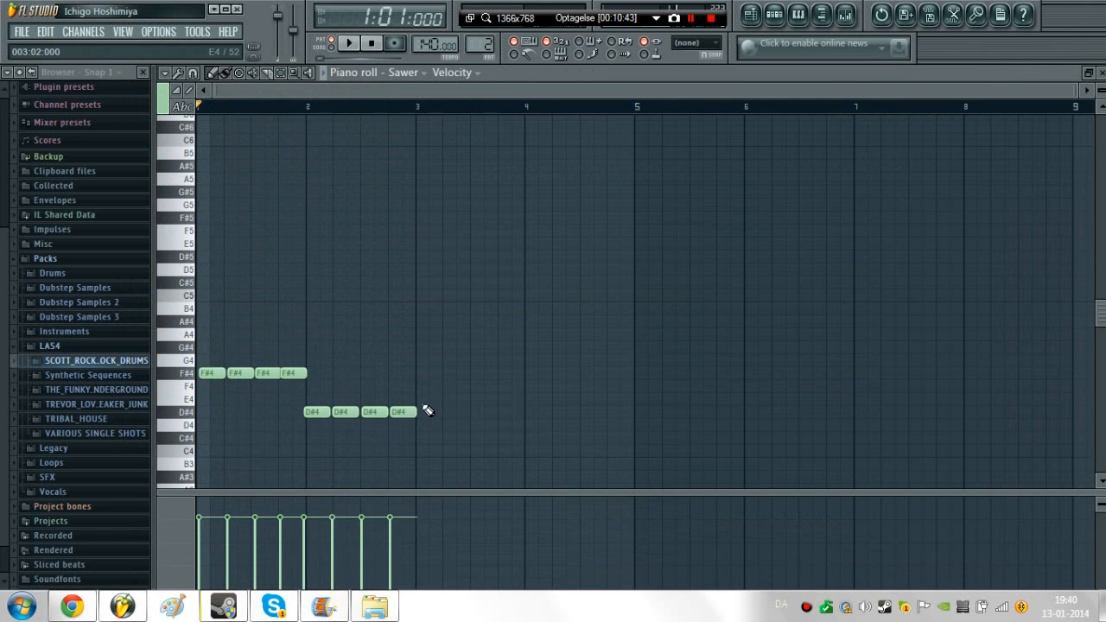
- Place four one-beat G#4 notes across bar 3
{"action": "left_click", "coordinate": [423, 335]}
{"action": "left_click_drag", "start_coordinate": [426, 336], "coordinate": [422, 350]}
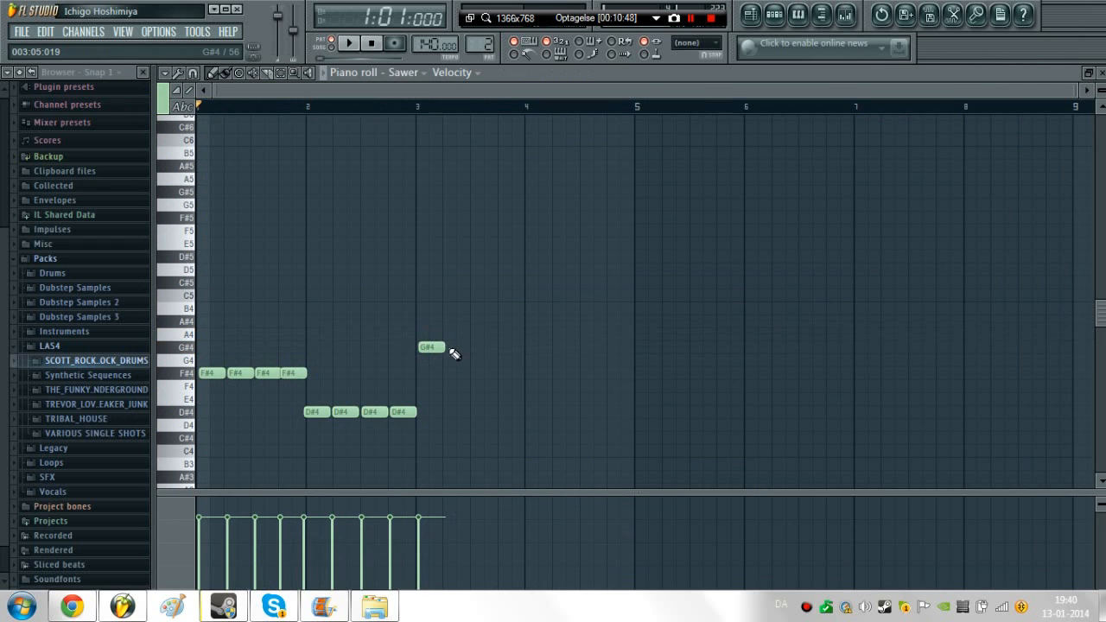
{"action": "left_click", "coordinate": [452, 348]}
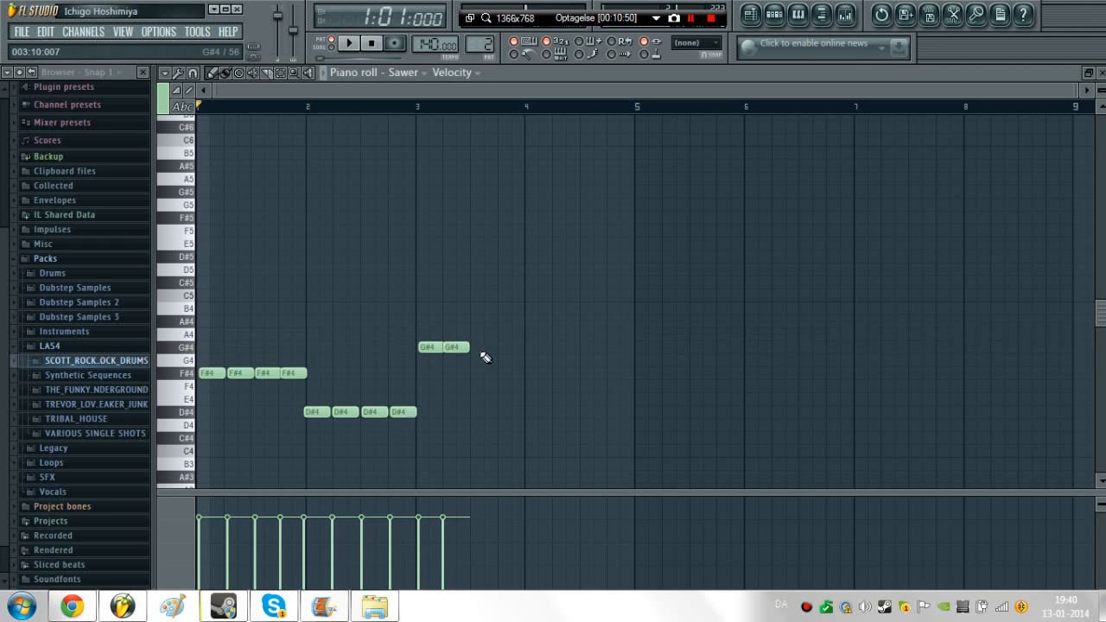
{"action": "left_click", "coordinate": [485, 348]}
{"action": "left_click", "coordinate": [507, 348]}
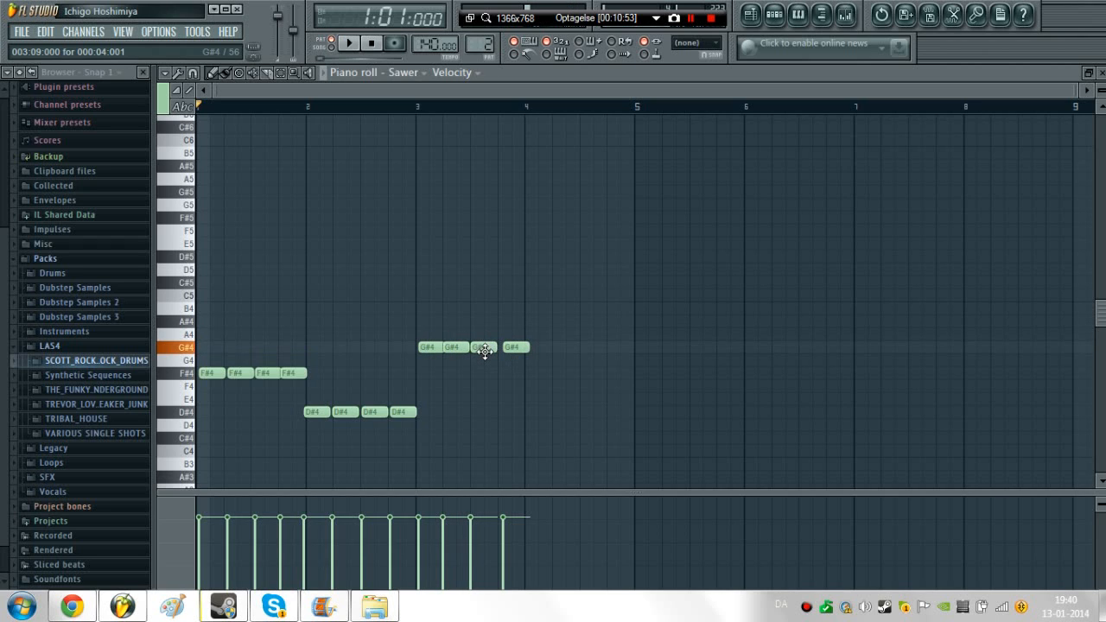
- Align the last G#4 note with its neighbour, place a D#4 note at the start of bar 4, and play the pattern
{"action": "left_click_drag", "start_coordinate": [511, 346], "coordinate": [534, 416]}
{"action": "left_click", "coordinate": [531, 362]}
{"action": "key", "text": "space"}
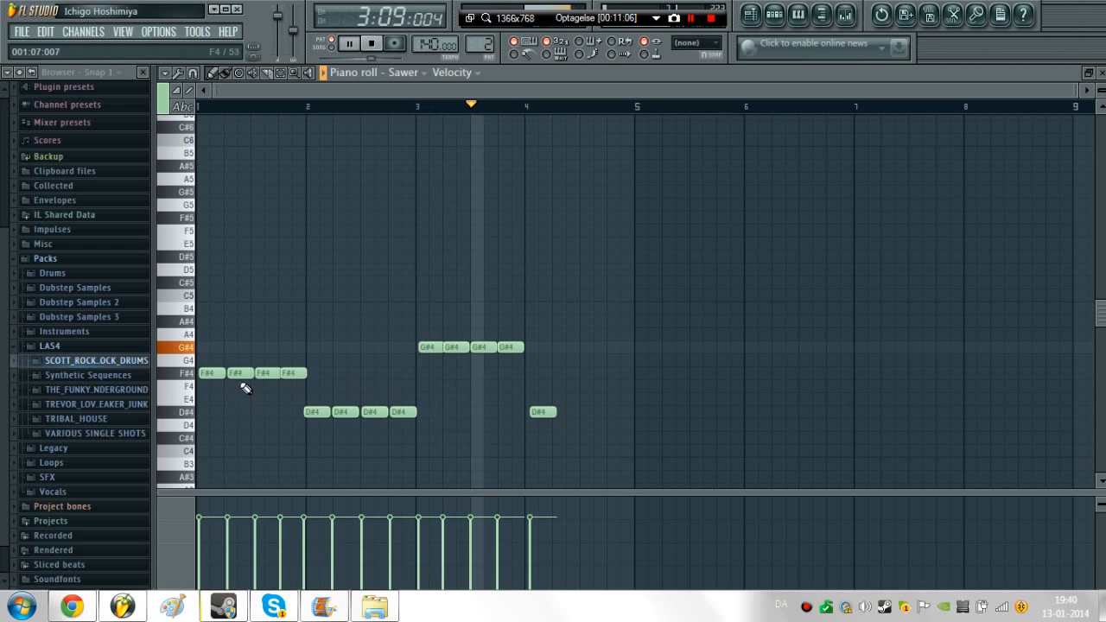
{"action": "key", "text": "space"}
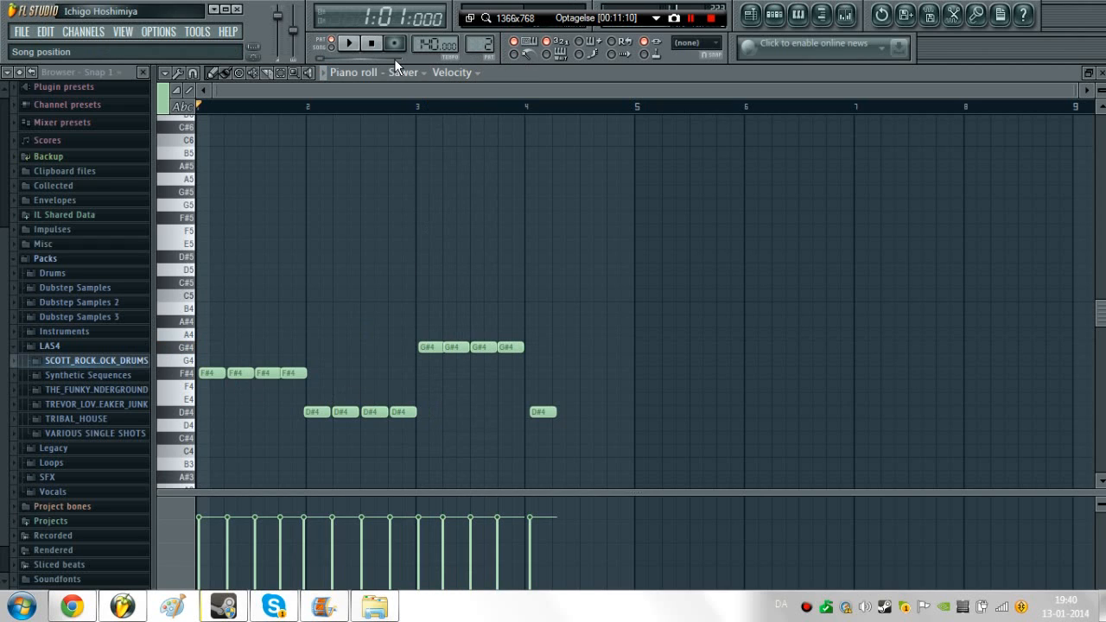
- Set the global snap to 1/4 beat and play the pattern
{"action": "left_click", "coordinate": [681, 42]}
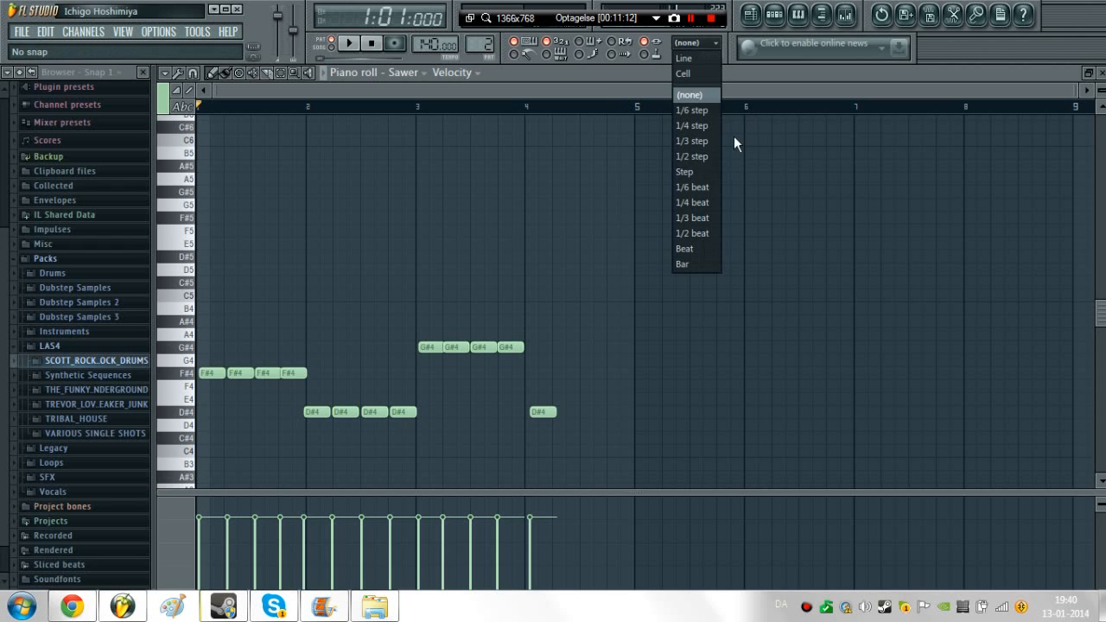
{"action": "left_click", "coordinate": [704, 202]}
{"action": "key", "text": "space"}
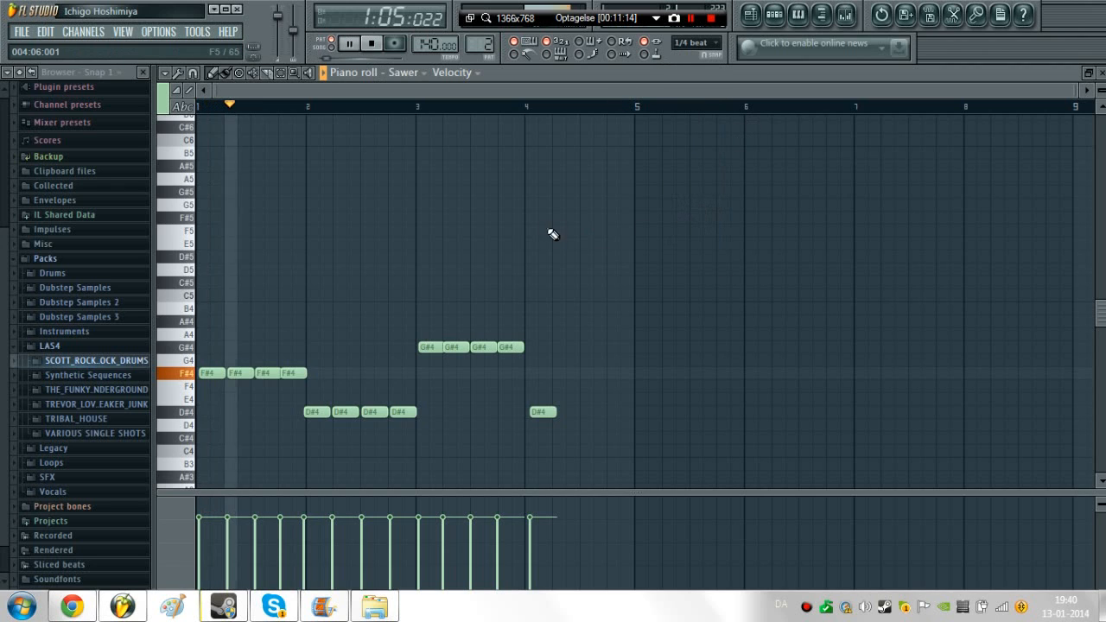
{"action": "key", "text": "space"}
- Select all the lead notes, set the global snap to 1/6 beat, and play the pattern
{"action": "left_click_drag", "start_coordinate": [200, 276], "coordinate": [581, 455]}
{"action": "left_click", "coordinate": [696, 44]}
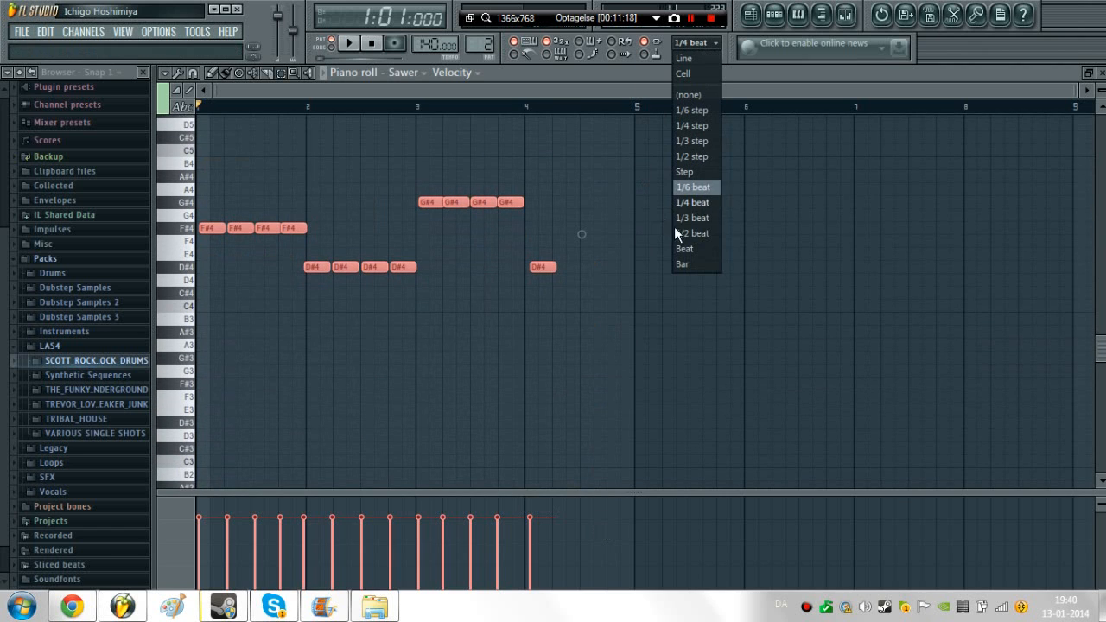
{"action": "left_click", "coordinate": [706, 190]}
{"action": "key", "text": "space"}
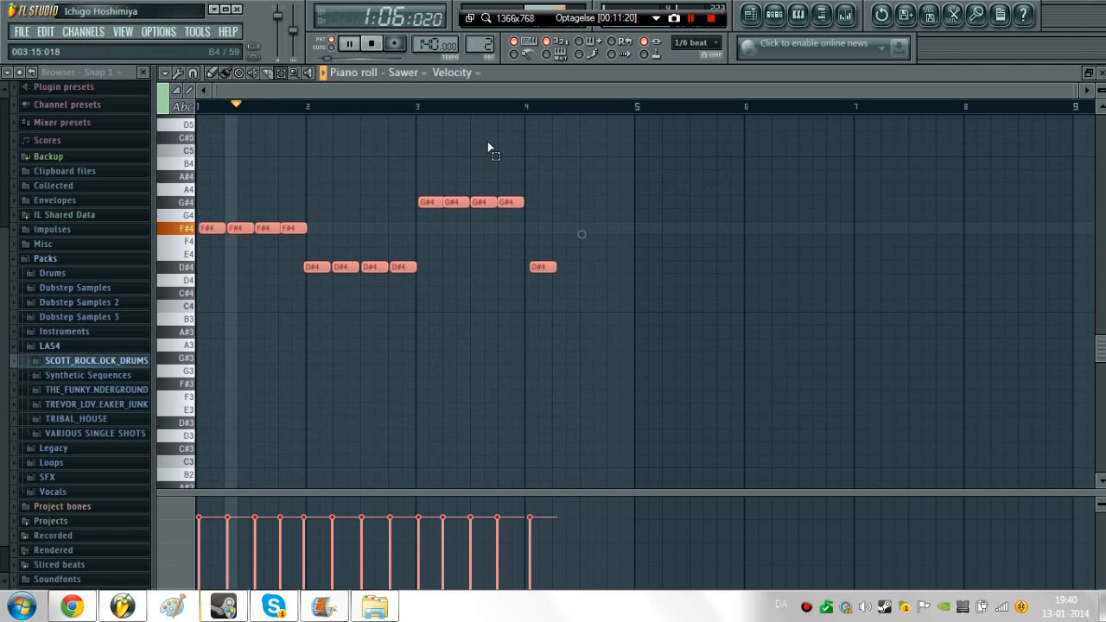
{"action": "key", "text": "space"}
- Play the lead in pattern mode, stop it, and try a C5 note above the F#4 notes in bar 1
{"action": "left_click", "coordinate": [349, 43]}
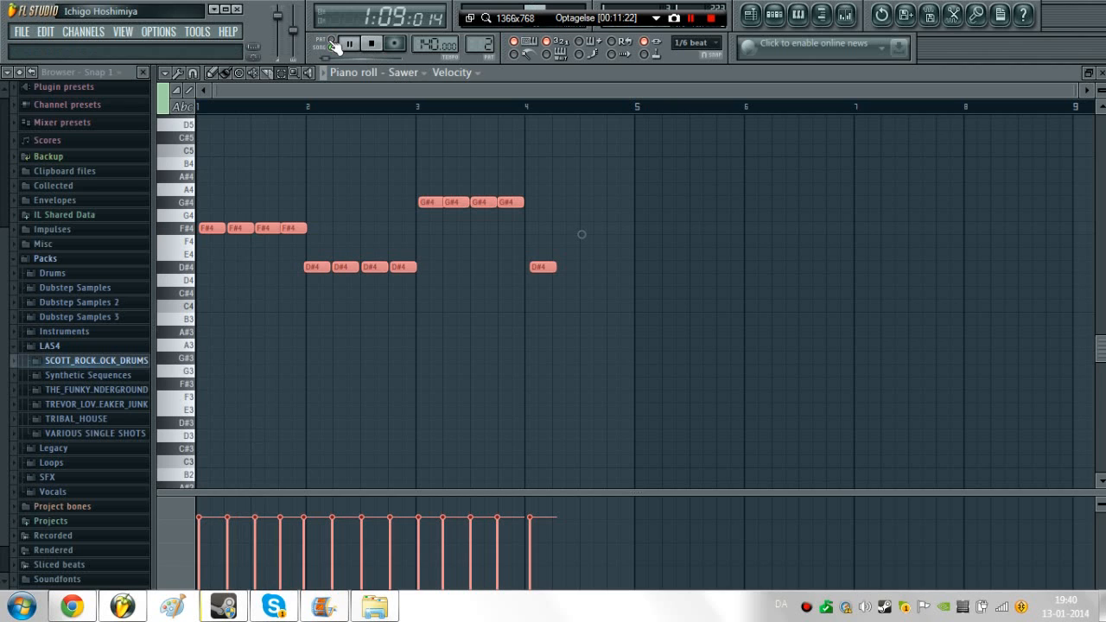
{"action": "left_click", "coordinate": [333, 44]}
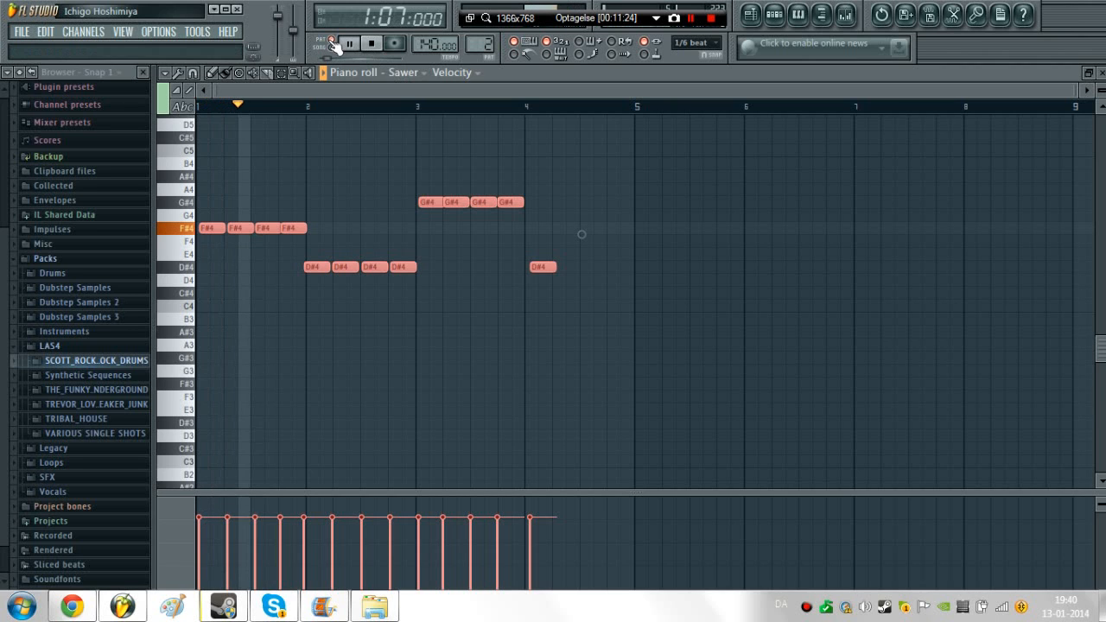
{"action": "key", "text": "space"}
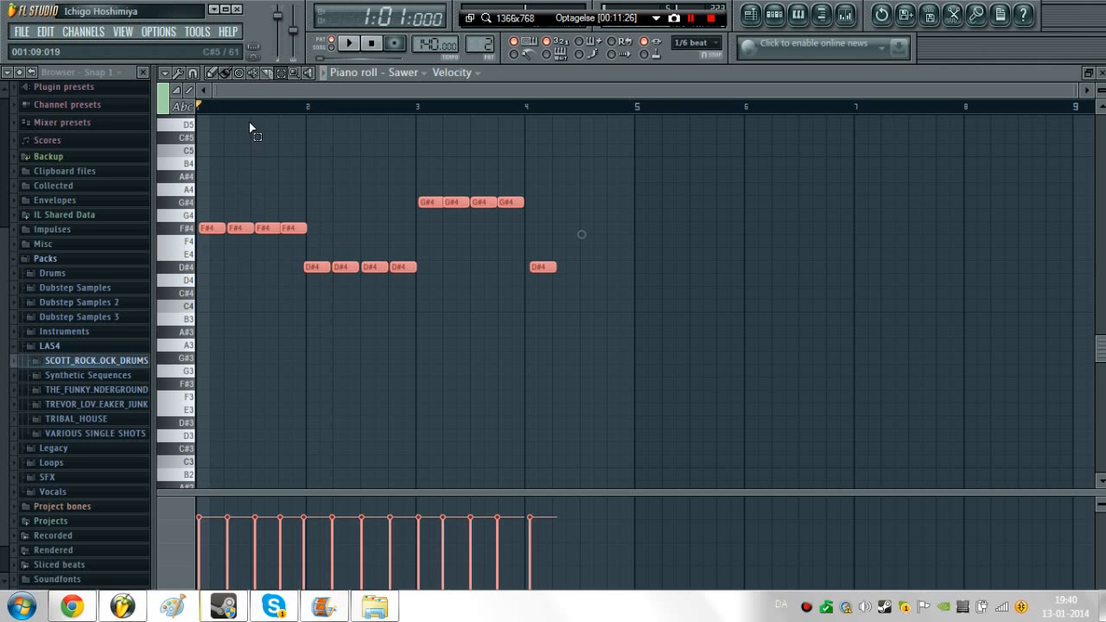
{"action": "left_click", "coordinate": [251, 153]}
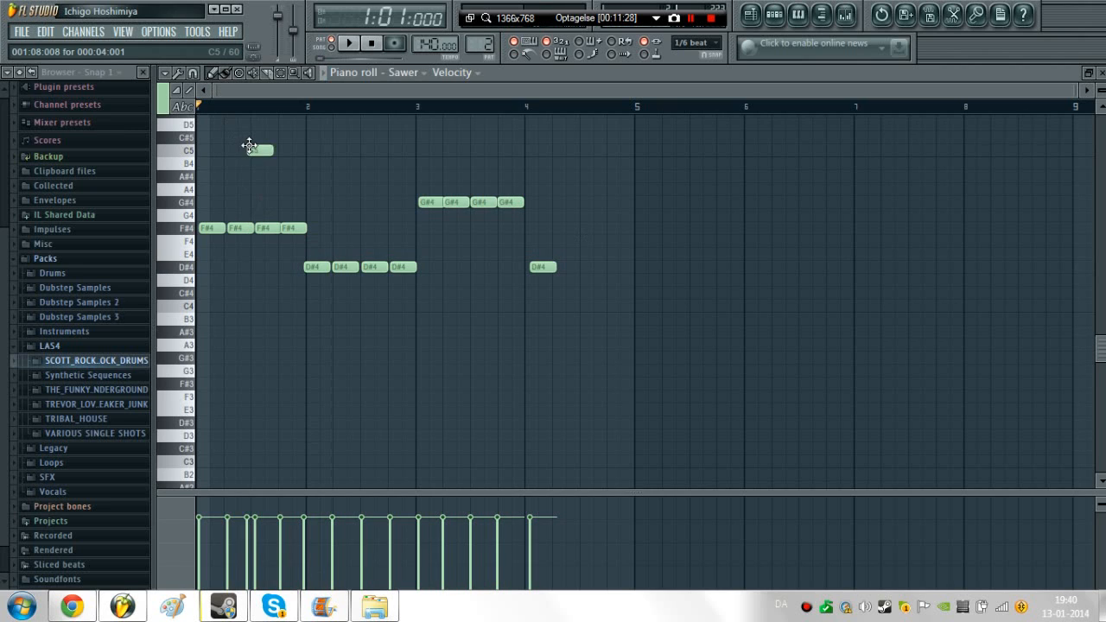
{"action": "left_click", "coordinate": [234, 229]}
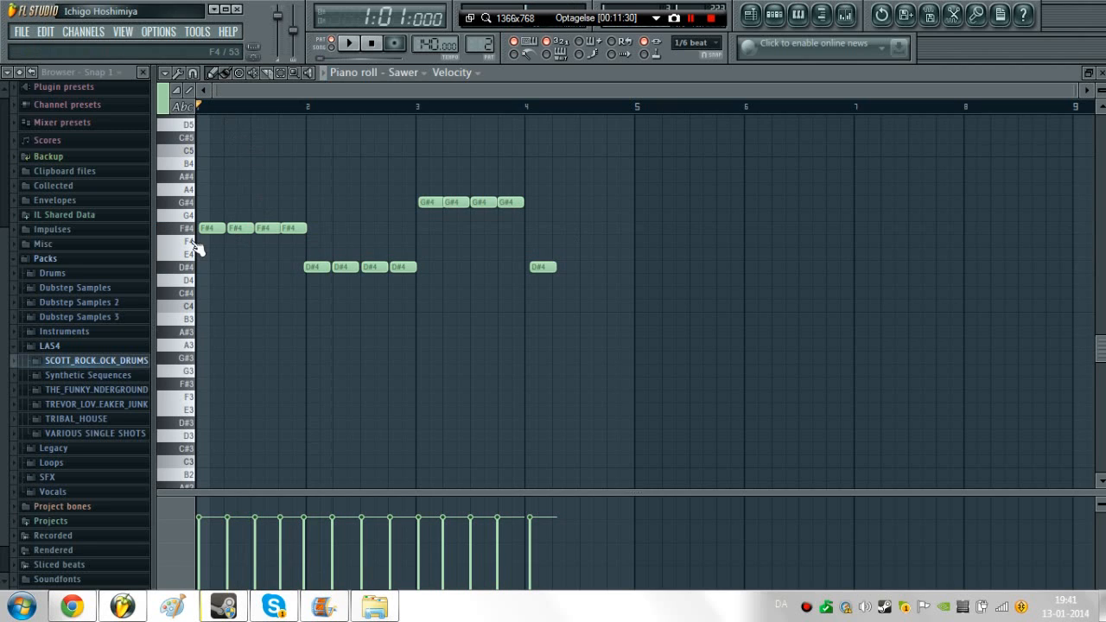
- Reposition the second, third and fourth F#4 notes in bar 1 so the four notes follow one another up to bar 2
{"action": "left_click", "coordinate": [231, 227]}
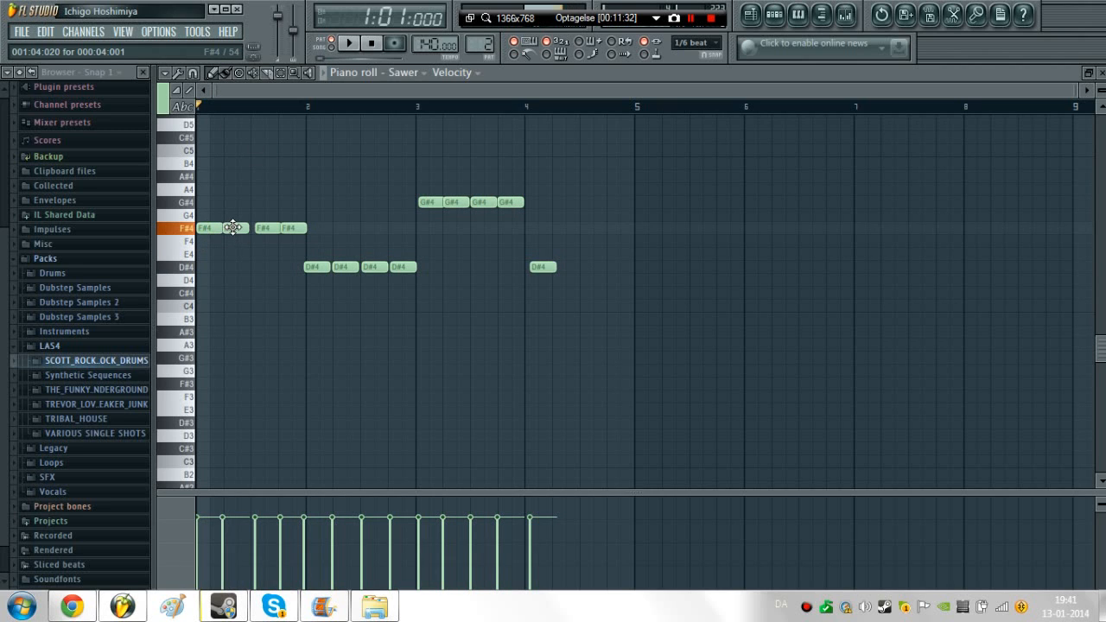
{"action": "scroll", "coordinate": [288, 228], "scroll_direction": "up", "scroll_amount": 2}
{"action": "scroll", "coordinate": [296, 173], "scroll_direction": "up", "scroll_amount": 3}
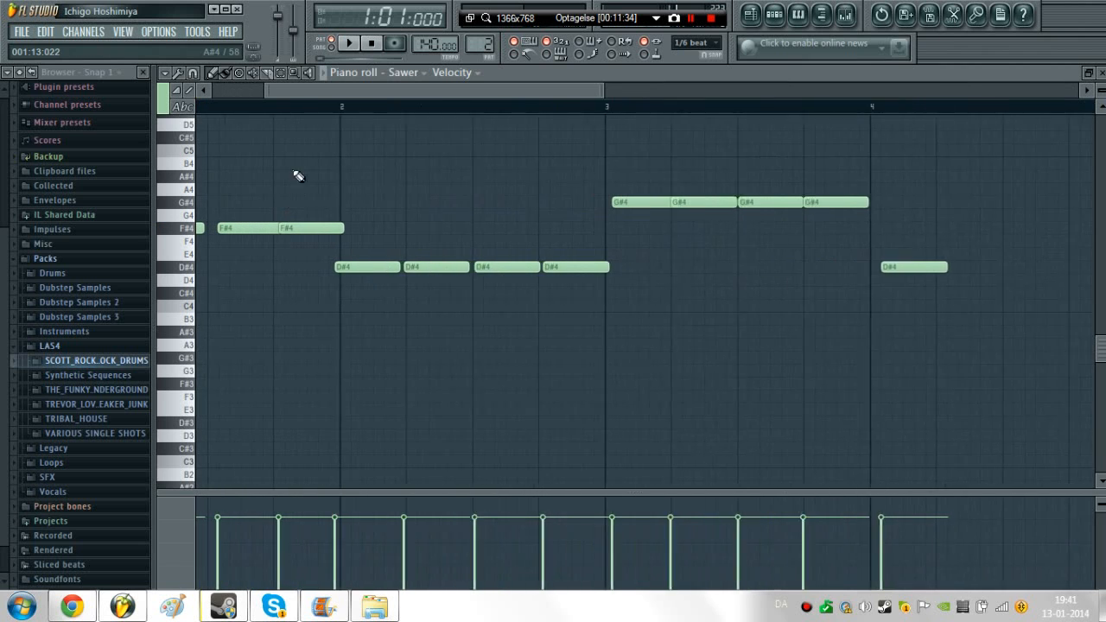
{"action": "scroll", "coordinate": [279, 106], "scroll_direction": "left", "scroll_amount": 3}
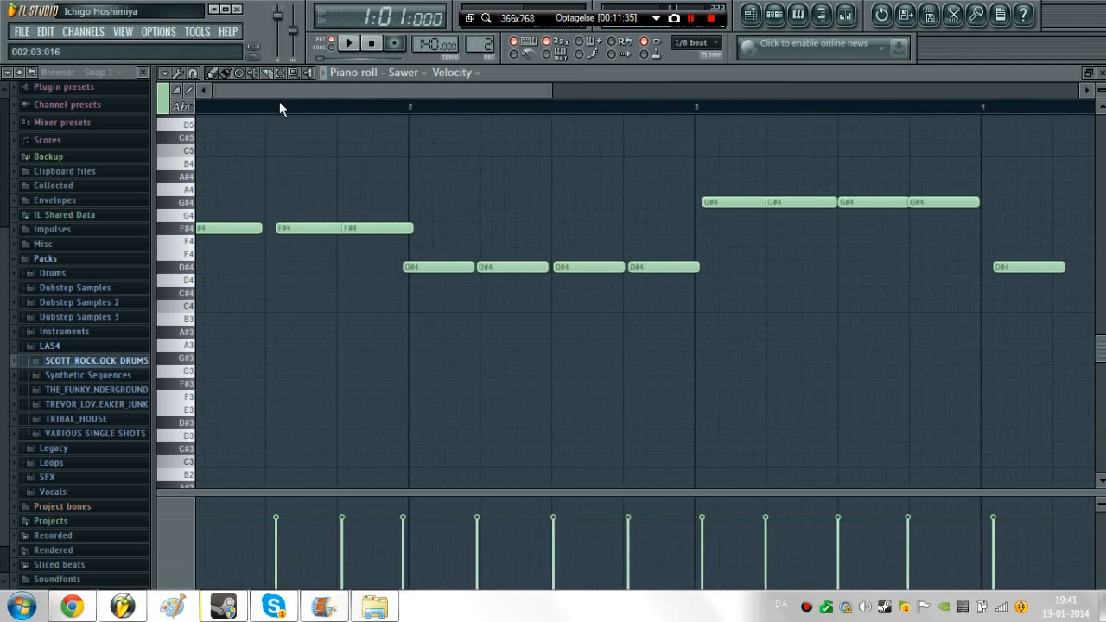
{"action": "left_click", "coordinate": [294, 229]}
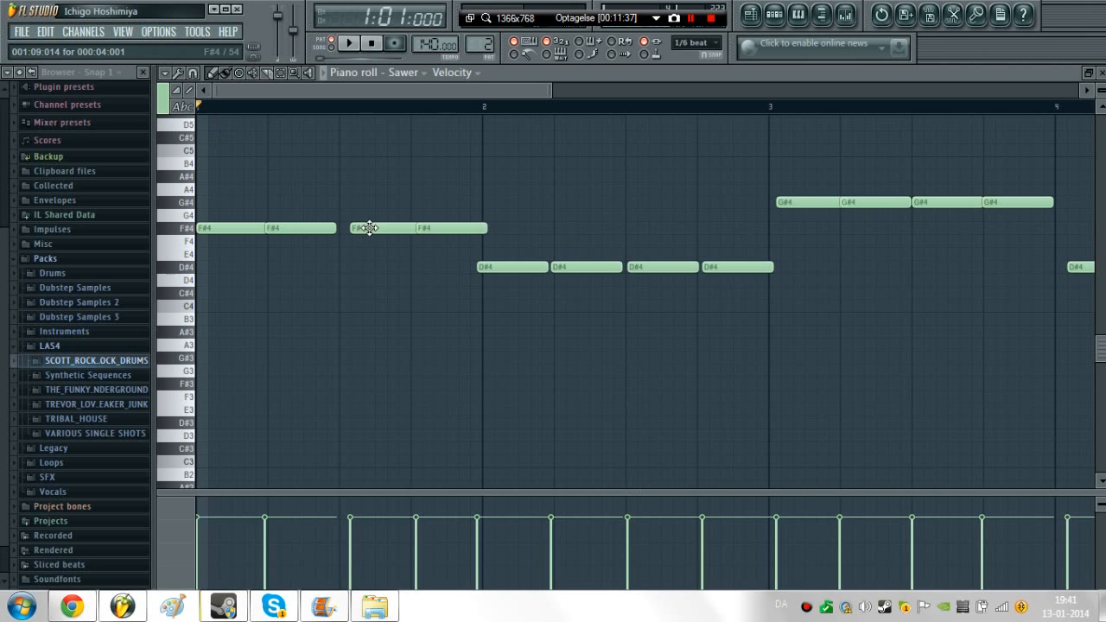
{"action": "left_click_drag", "start_coordinate": [369, 228], "coordinate": [357, 227]}
{"action": "left_click", "coordinate": [456, 225]}
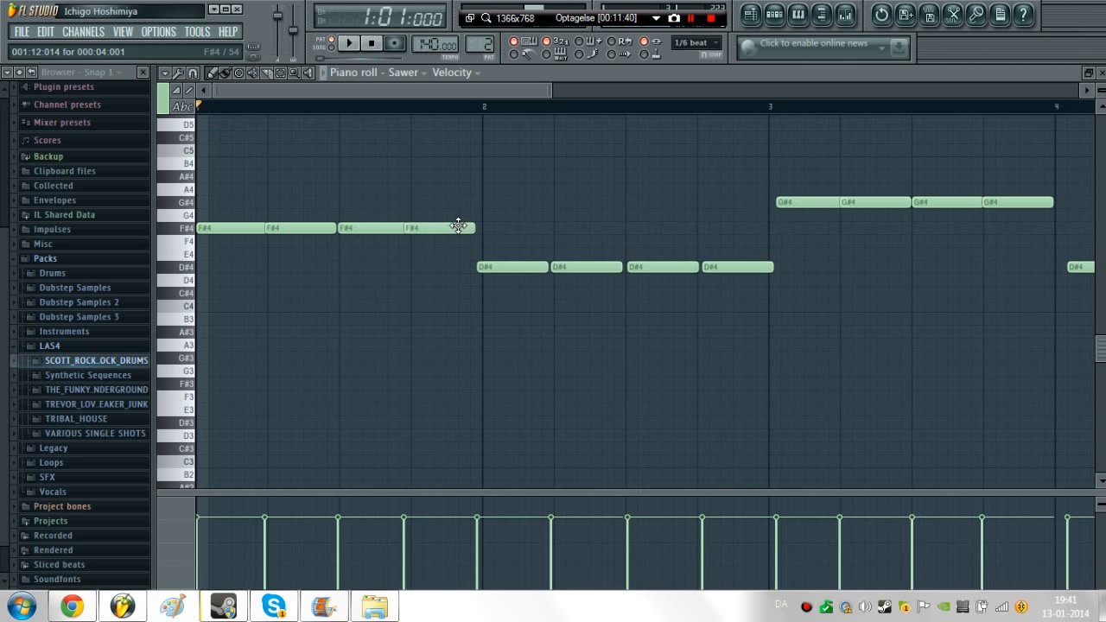
{"action": "left_click_drag", "start_coordinate": [434, 234], "coordinate": [442, 233]}
- Shift the four D#4 notes of bar 2 slightly later to follow the last F#4 note, and play the pattern
{"action": "left_click", "coordinate": [525, 269]}
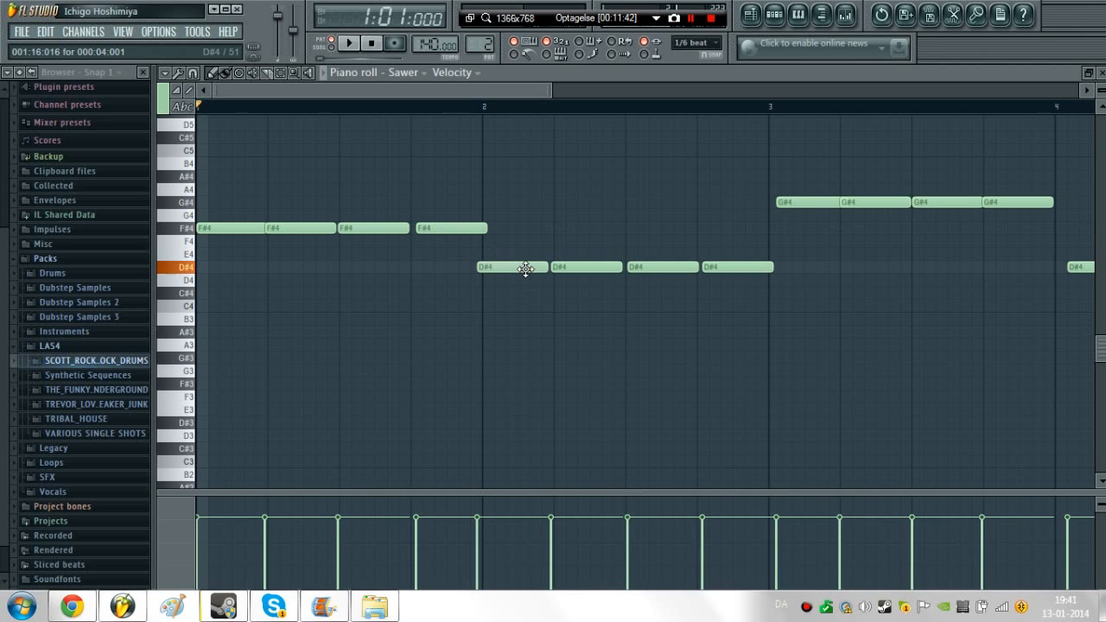
{"action": "left_click_drag", "start_coordinate": [532, 269], "coordinate": [654, 267]}
{"action": "left_click_drag", "start_coordinate": [745, 268], "coordinate": [756, 268]}
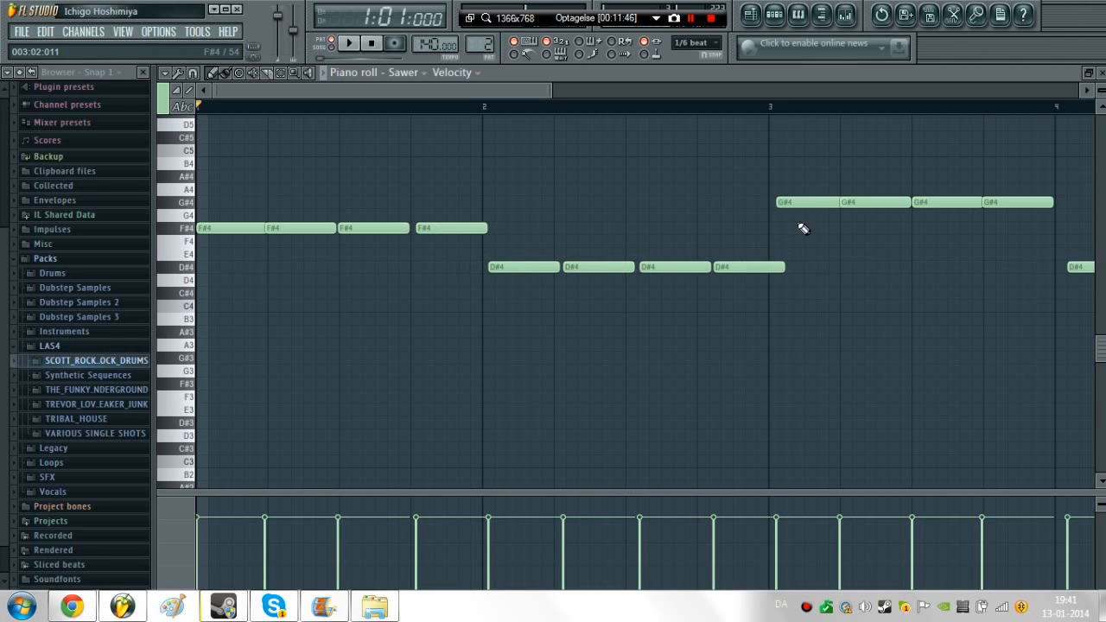
{"action": "key", "text": "space"}
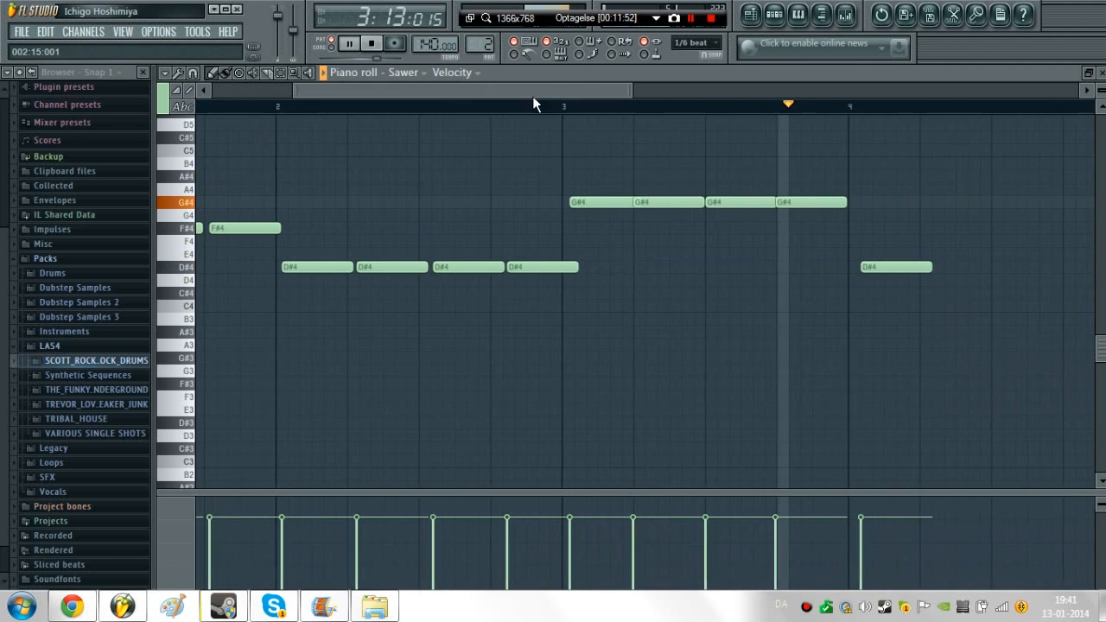
{"action": "key", "text": "space"}
- Shift the last three G#4 notes in bar 3 later to meet the D#4 in bar 4, and play the pattern
{"action": "left_click", "coordinate": [659, 214]}
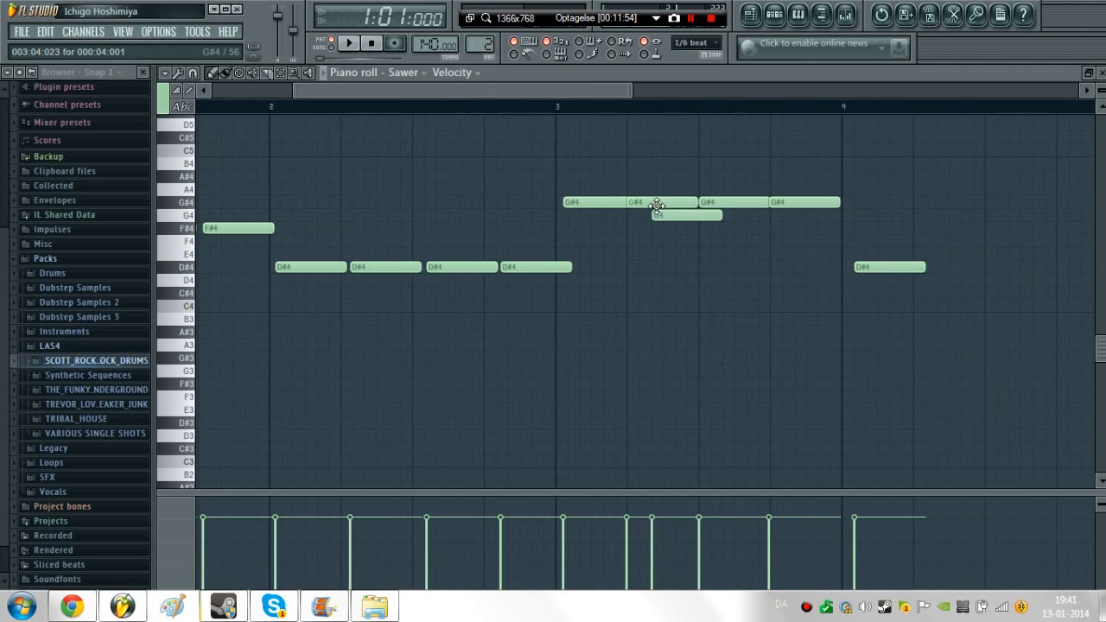
{"action": "right_click", "coordinate": [671, 215]}
{"action": "left_click_drag", "start_coordinate": [669, 203], "coordinate": [804, 204]}
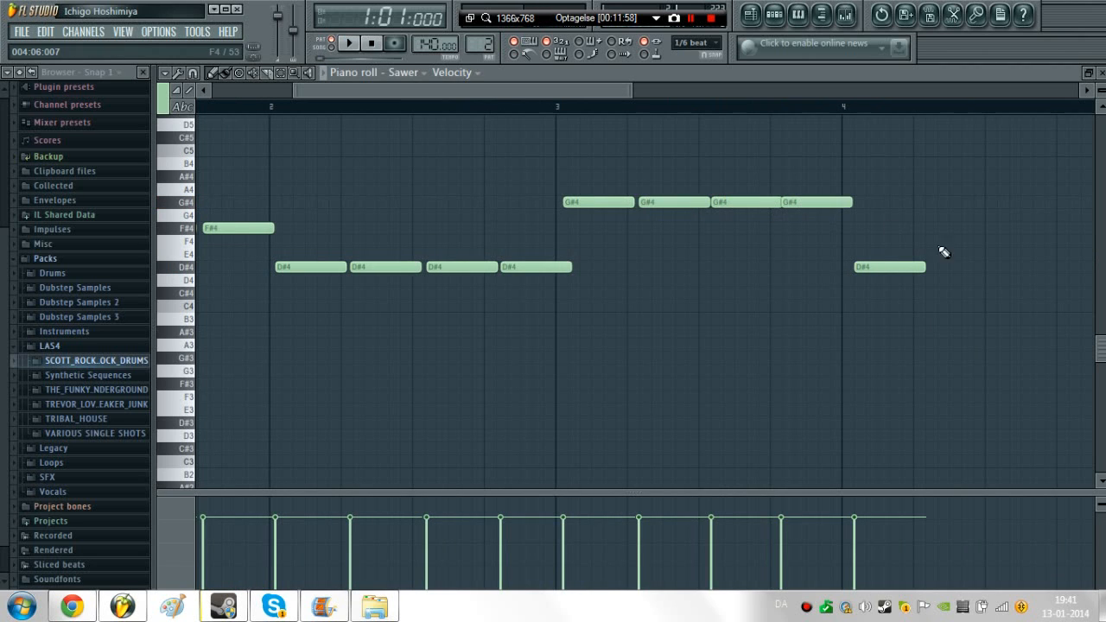
{"action": "key", "text": "space"}
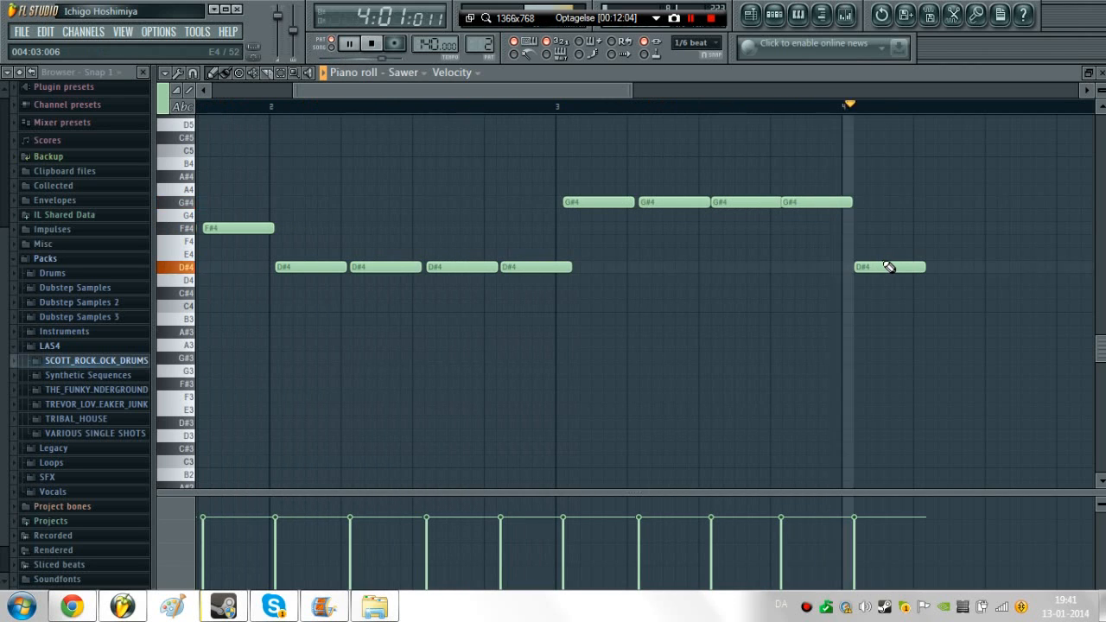
{"action": "key", "text": "space"}
- Add three more D#4 notes in bar 4, butted end to end after the first one
{"action": "left_click", "coordinate": [942, 267]}
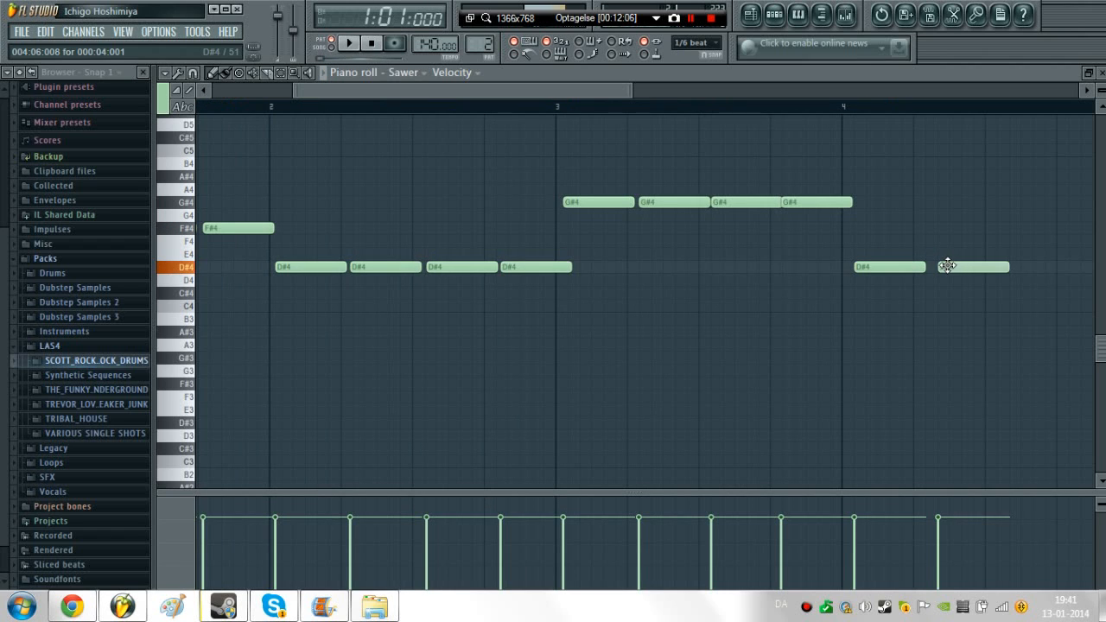
{"action": "left_click", "coordinate": [1013, 267]}
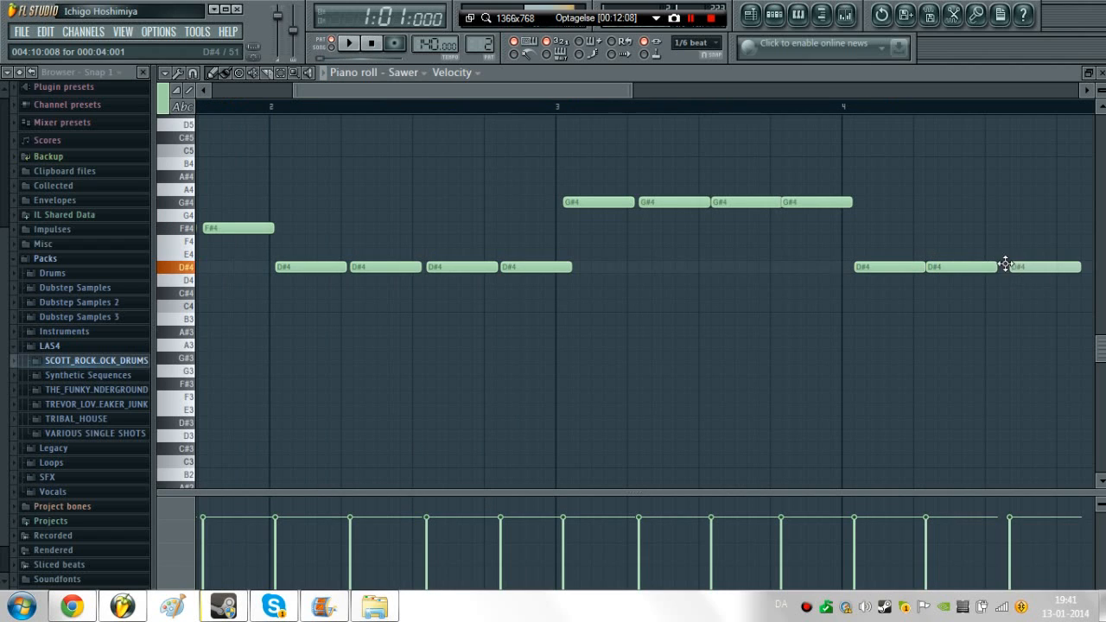
{"action": "left_click_drag", "start_coordinate": [1020, 271], "coordinate": [1007, 271]}
{"action": "left_click", "coordinate": [1085, 268]}
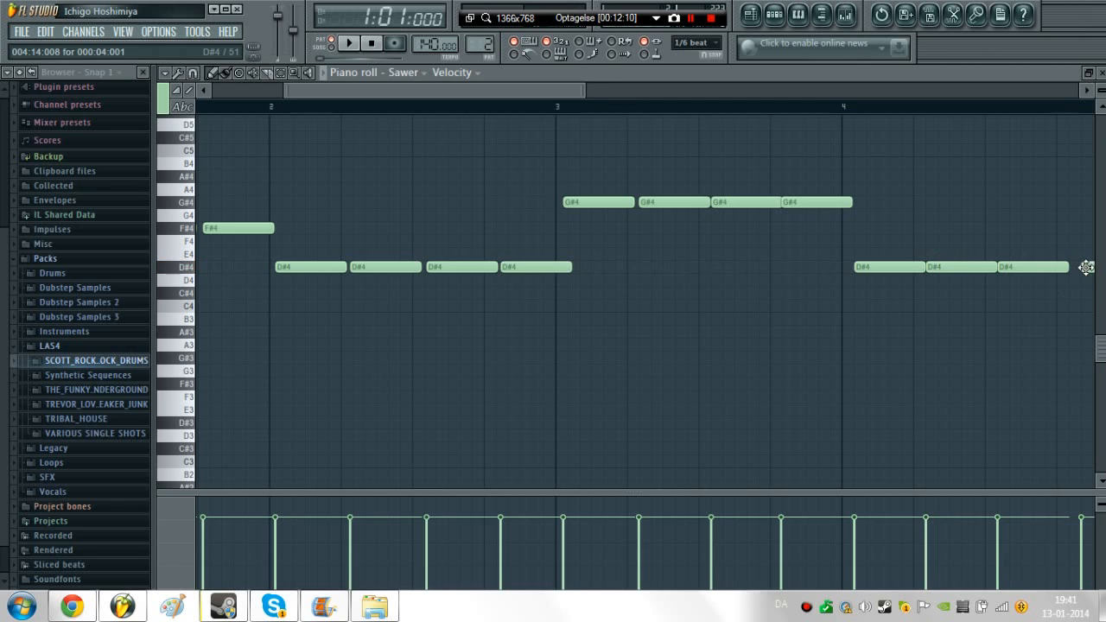
{"action": "left_click_drag", "start_coordinate": [1079, 267], "coordinate": [1067, 268]}
- Play the whole four-bar lead pattern through and stop it
{"action": "key", "text": "space"}
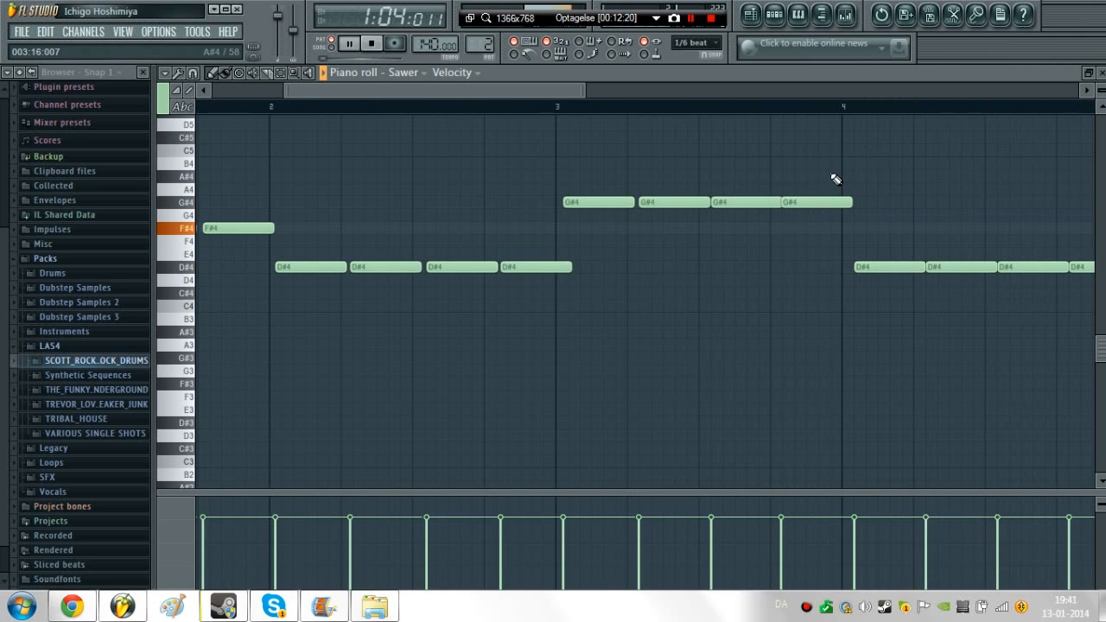
{"action": "key", "text": "space"}
{"action": "scroll", "coordinate": [832, 190], "scroll_direction": "down", "scroll_amount": 5}
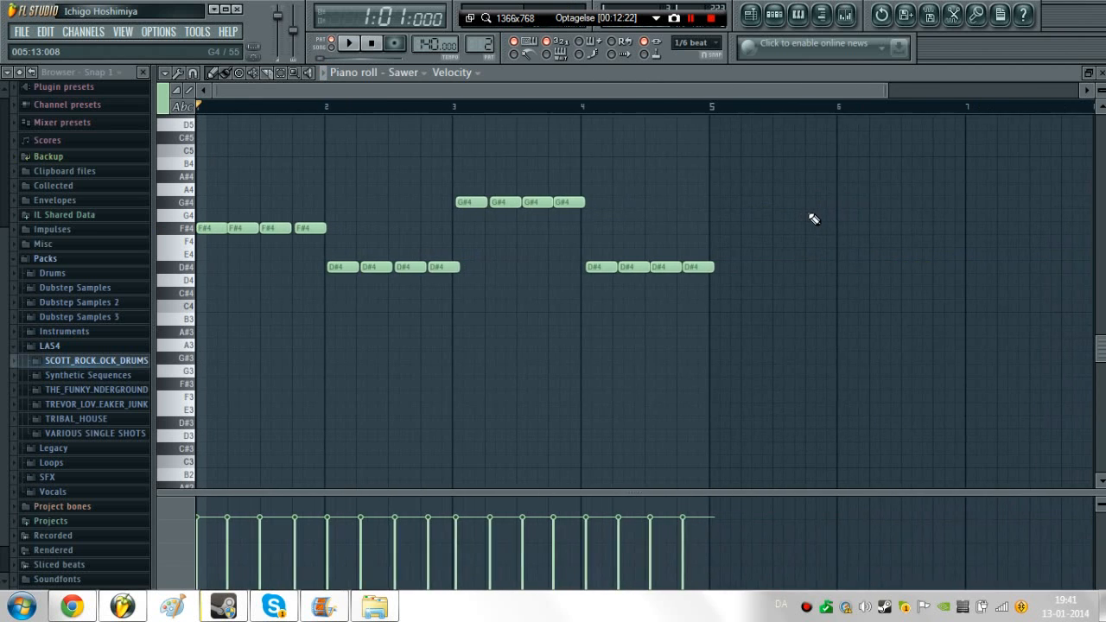
{"action": "scroll", "coordinate": [812, 221], "scroll_direction": "down", "scroll_amount": 1}
{"action": "key", "text": "space"}
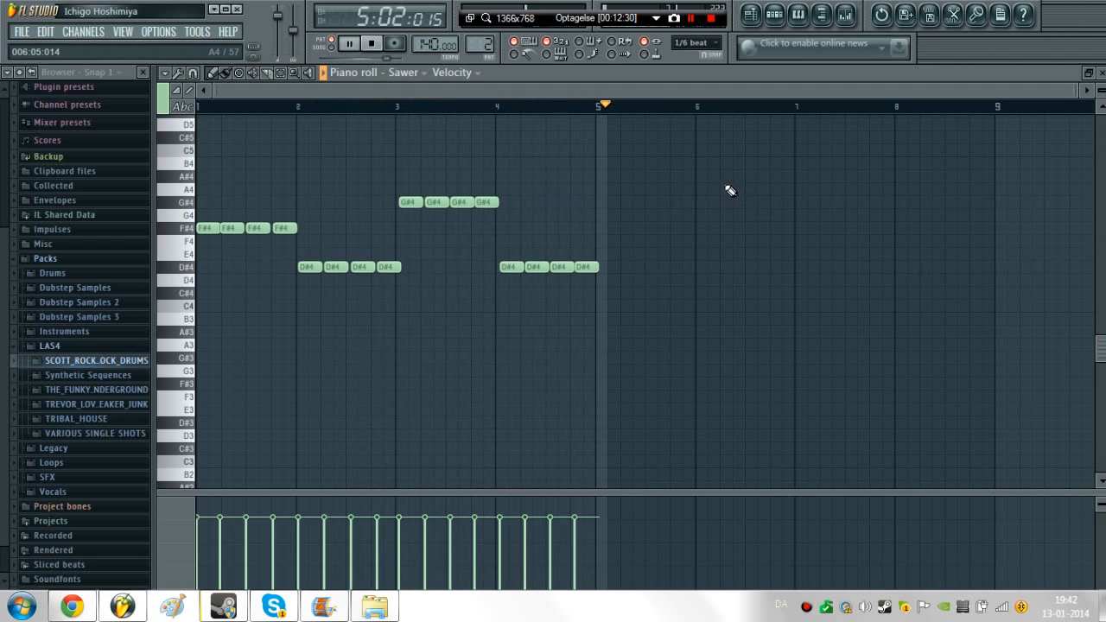
{"action": "key", "text": "space"}
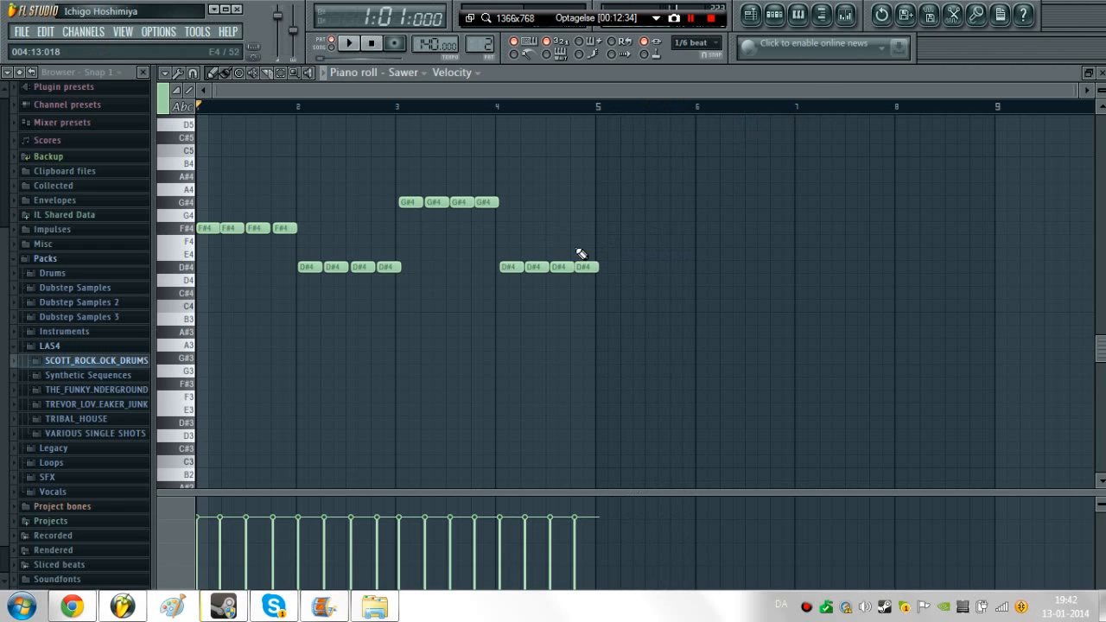
- Try a rising E4, F4, F#4, F#4 run in bar 5 and play it from bar 4
{"action": "left_click", "coordinate": [612, 251]}
{"action": "left_click", "coordinate": [627, 240]}
{"action": "left_click", "coordinate": [650, 230]}
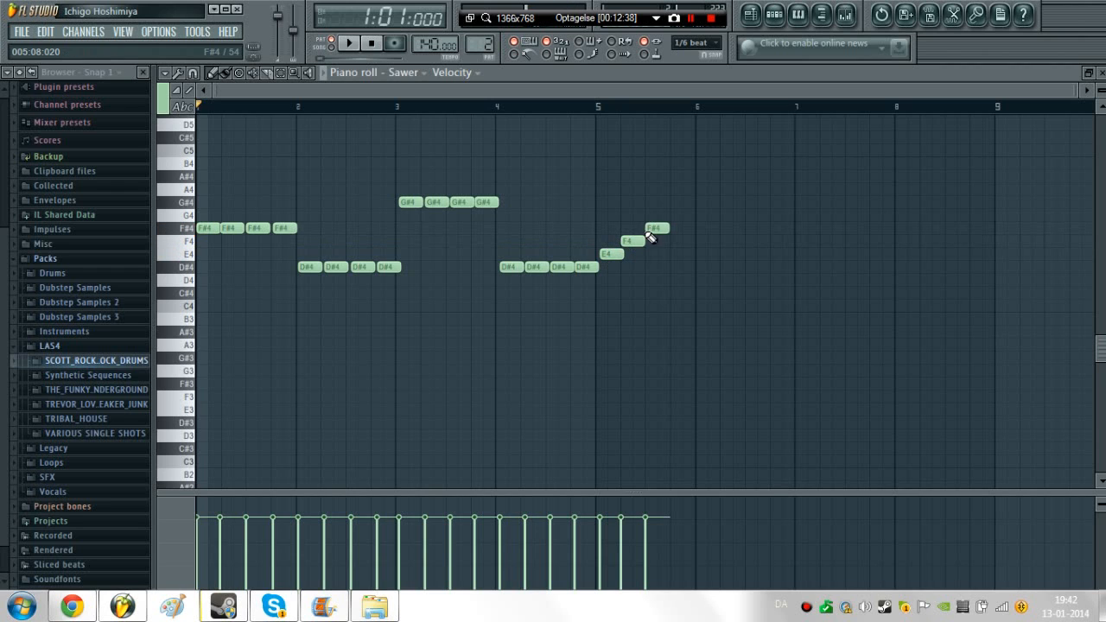
{"action": "key", "text": "space"}
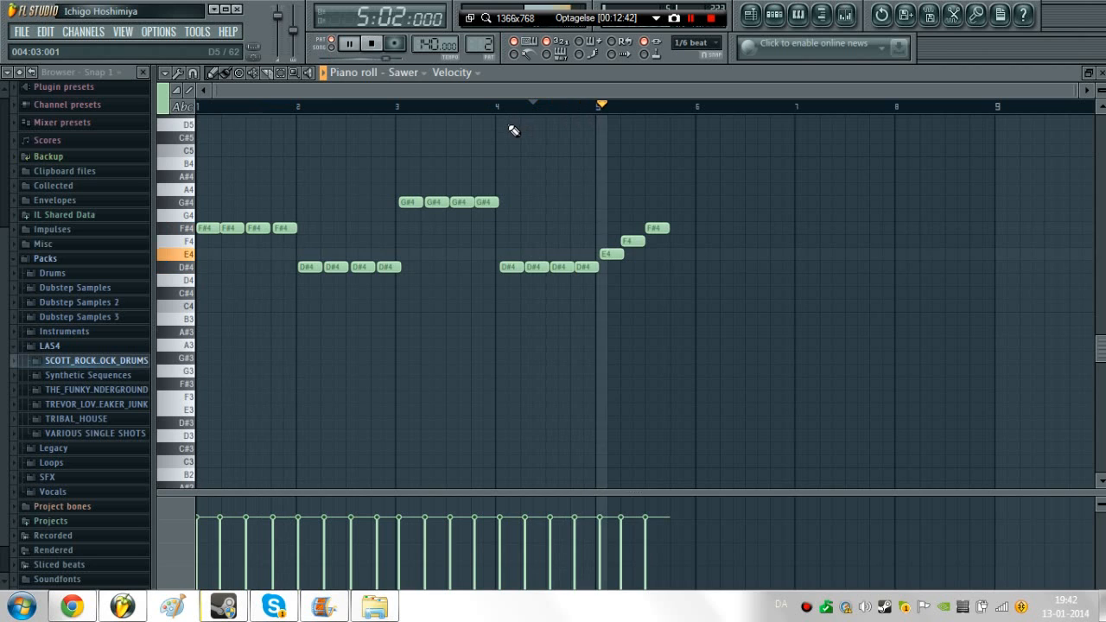
{"action": "key", "text": "space"}
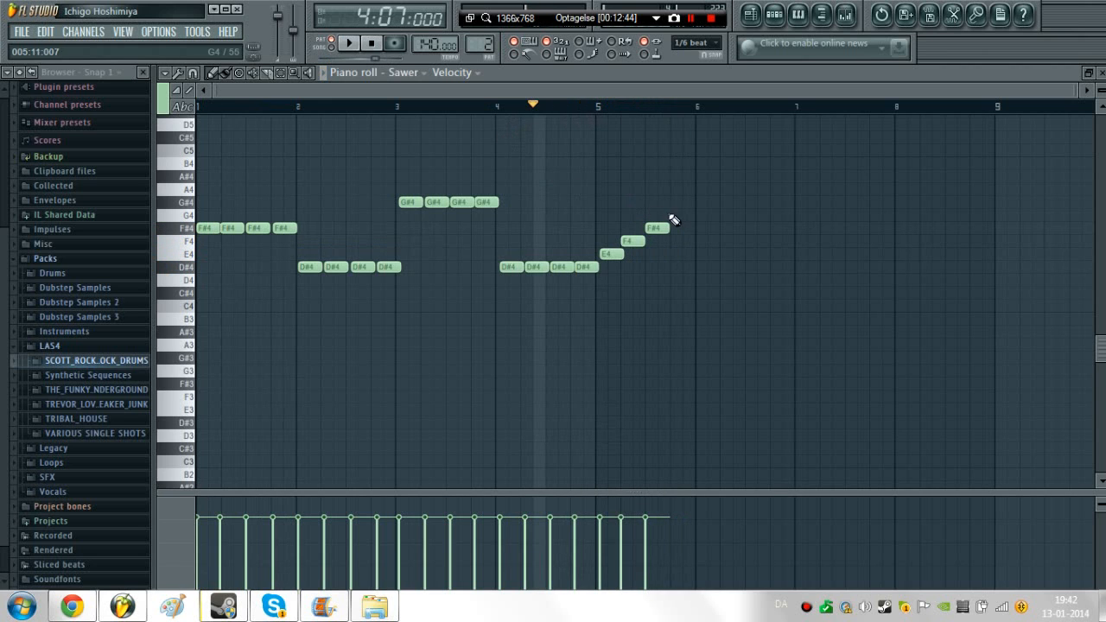
{"action": "left_click", "coordinate": [680, 230]}
{"action": "key", "text": "space"}
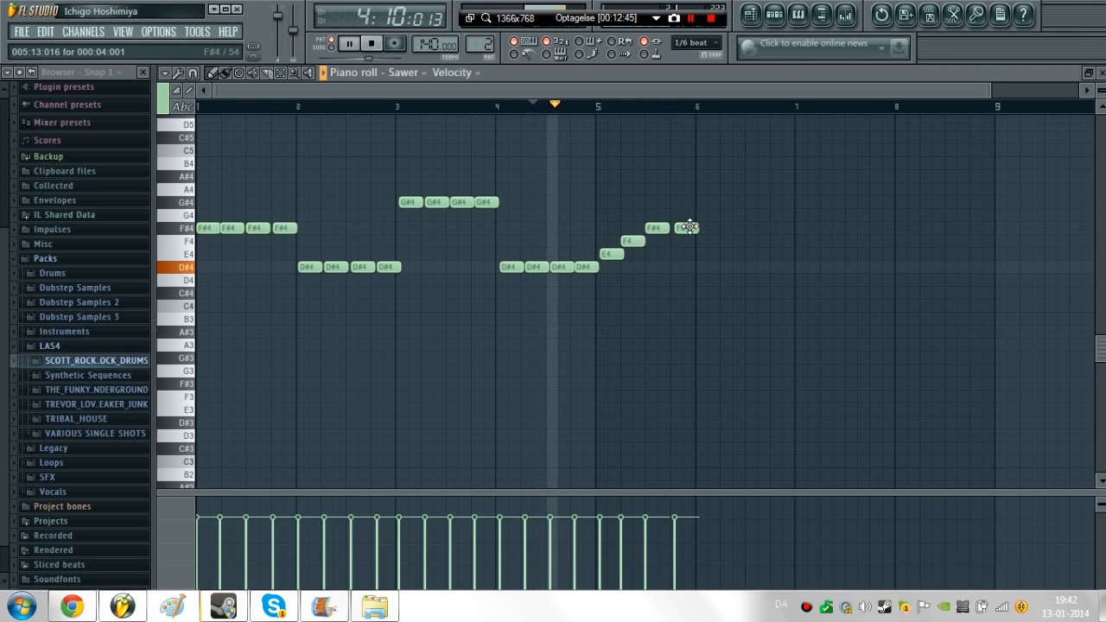
{"action": "left_click_drag", "start_coordinate": [688, 230], "coordinate": [682, 230]}
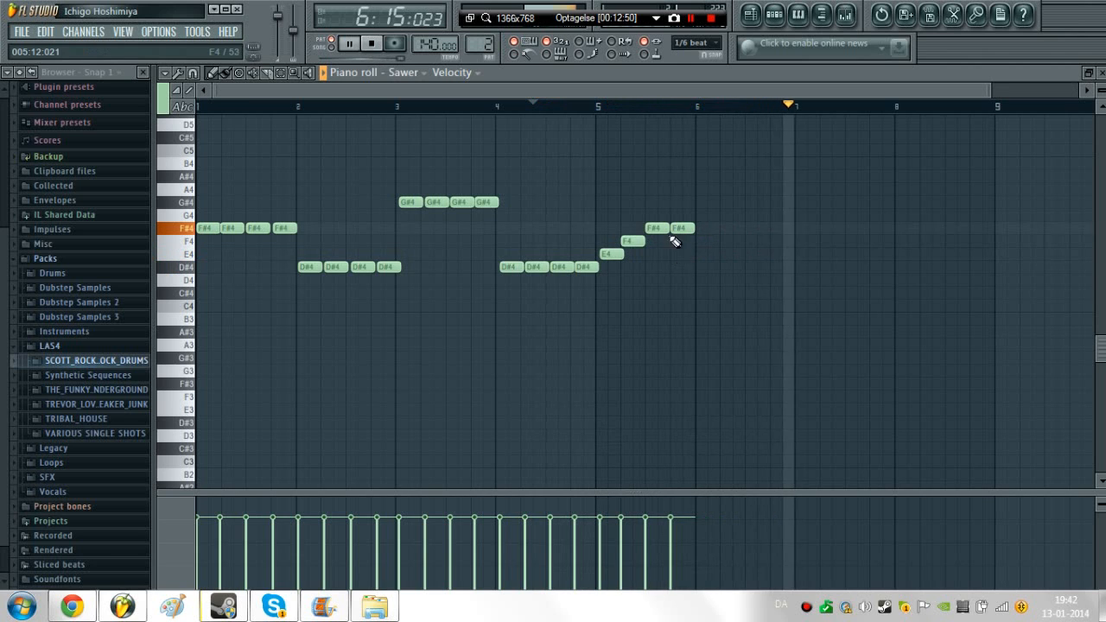
- Delete the notes in bar 5, stop playback, and shorten the last D#4 note to end with bar 4
{"action": "right_click", "coordinate": [680, 229]}
{"action": "key", "text": "space"}
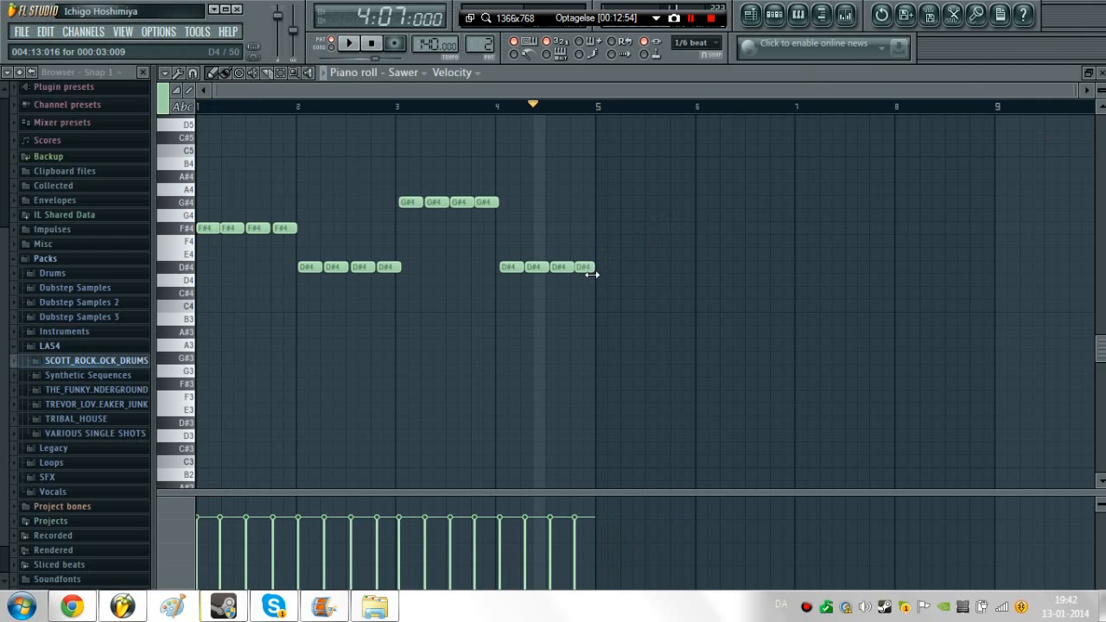
- Place the lead pattern in the playlist on Track 3 at bar 5, beneath the second violin clip
{"action": "left_click", "coordinate": [1100, 73]}
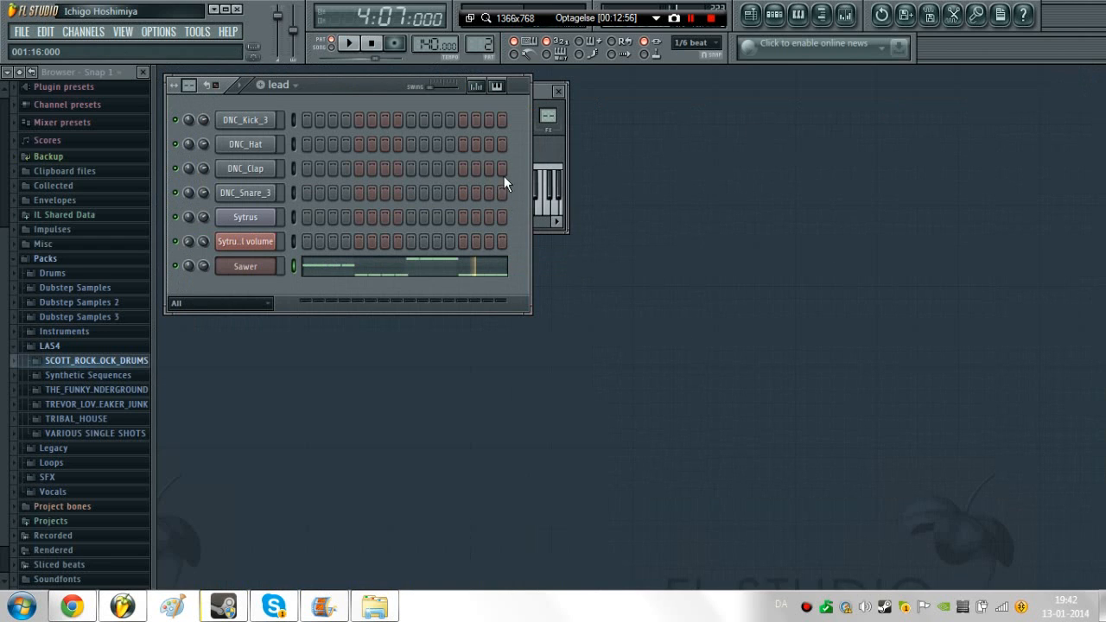
{"action": "key", "text": "F5"}
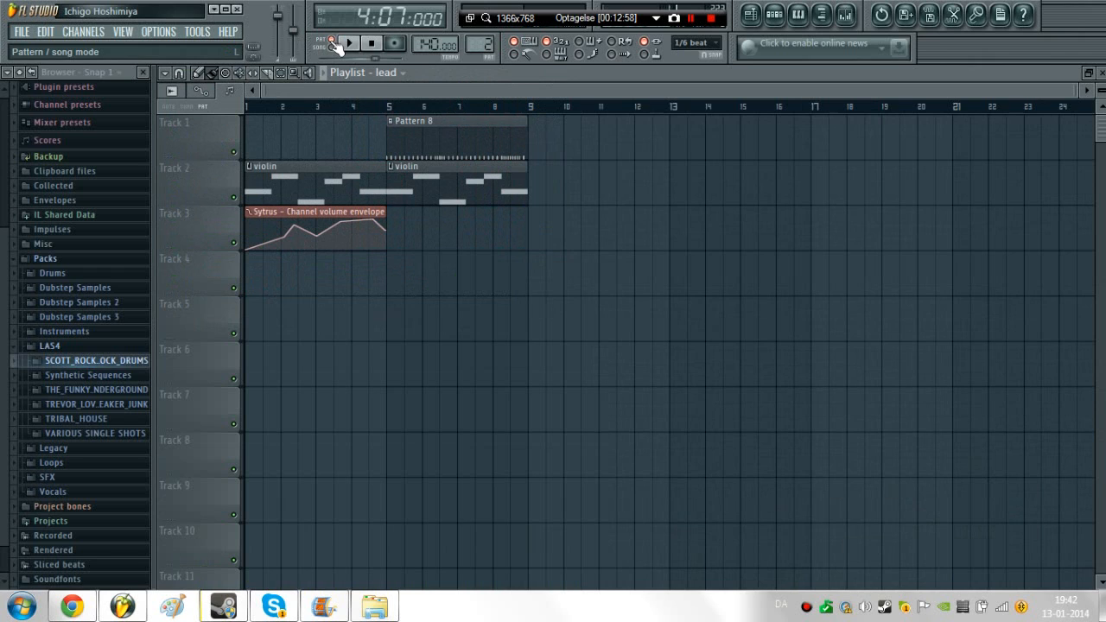
{"action": "left_click_drag", "start_coordinate": [483, 212], "coordinate": [428, 207]}
- Switch to song mode, play the arrangement from just before bar 5, and stop it
{"action": "key", "text": "space"}
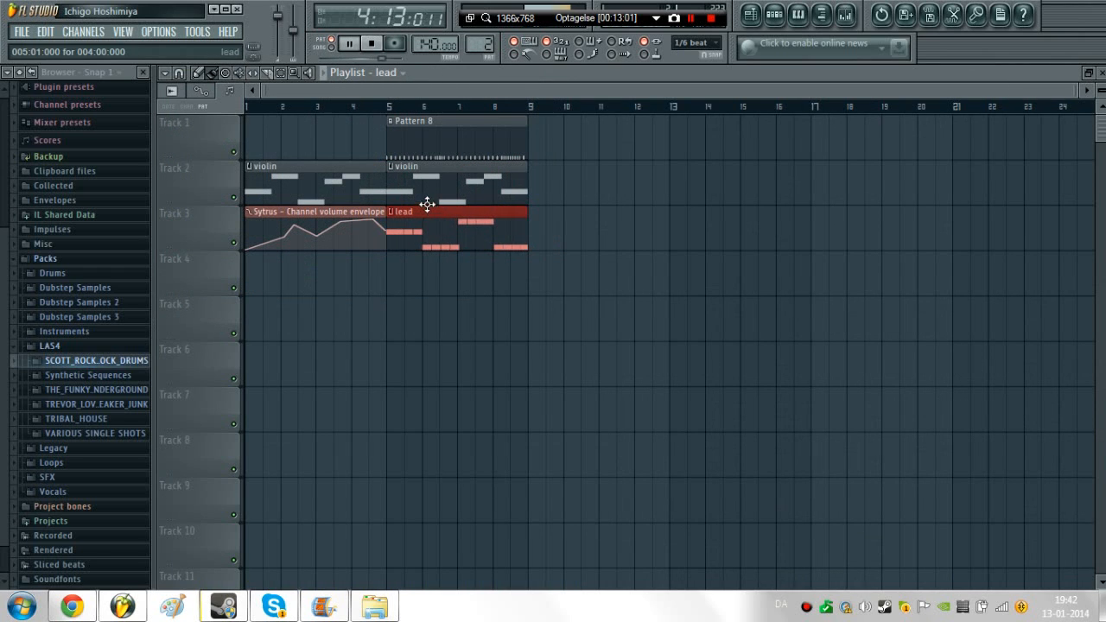
{"action": "left_click", "coordinate": [331, 47]}
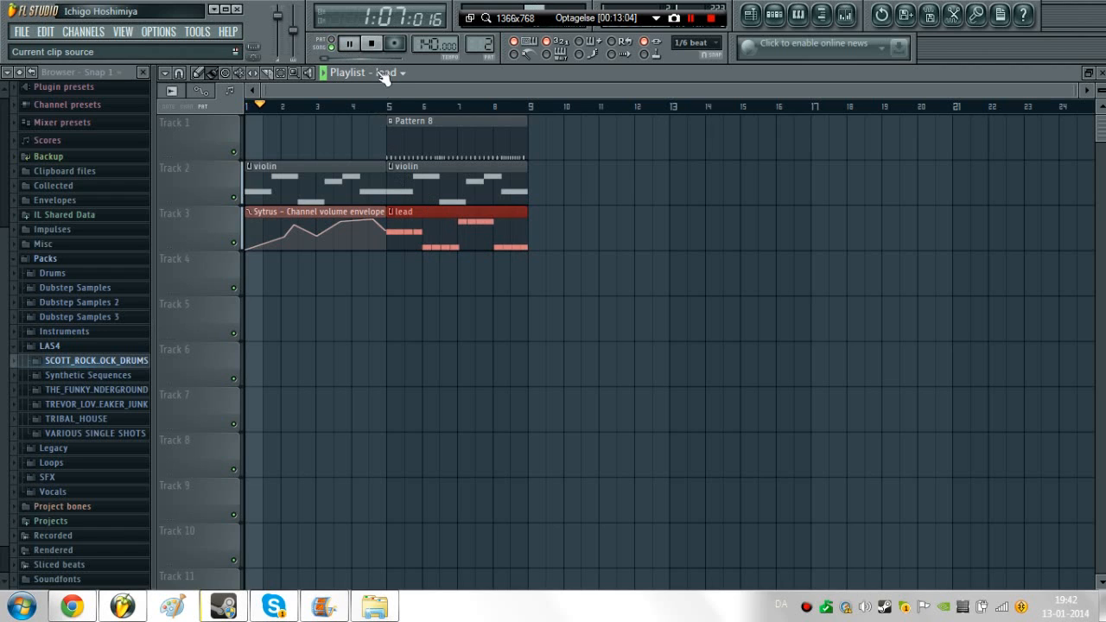
{"action": "left_click", "coordinate": [386, 105]}
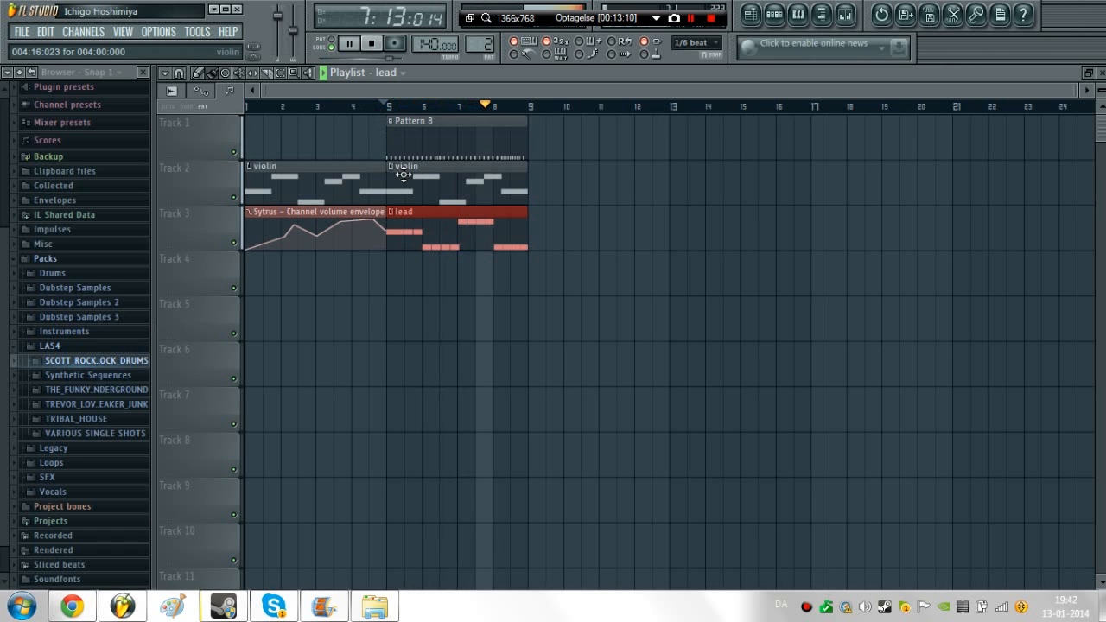
{"action": "key", "text": "space"}
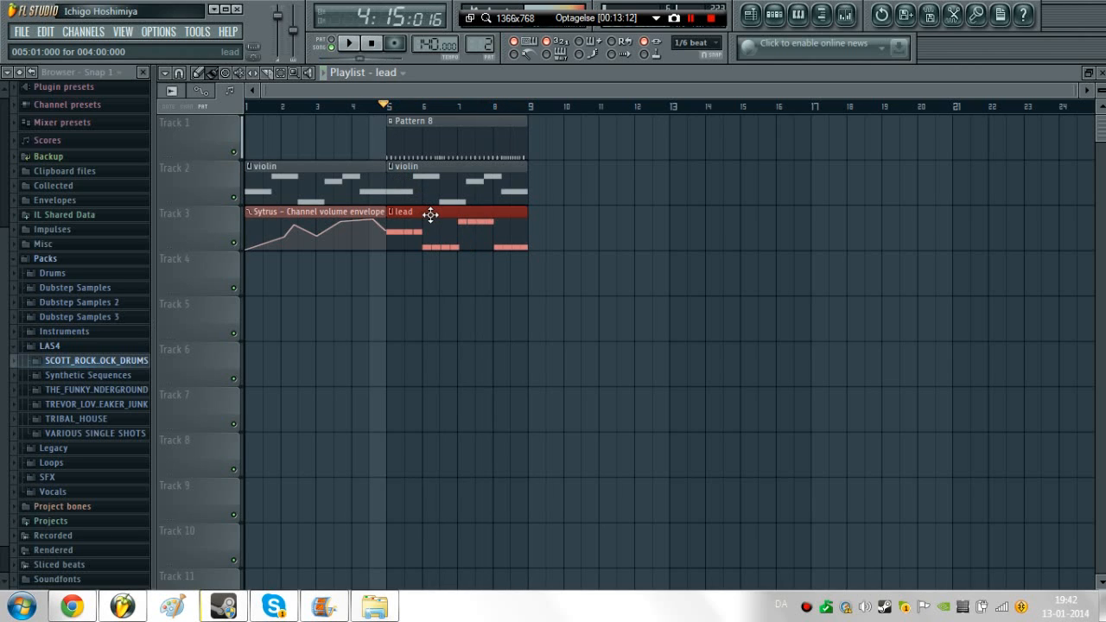